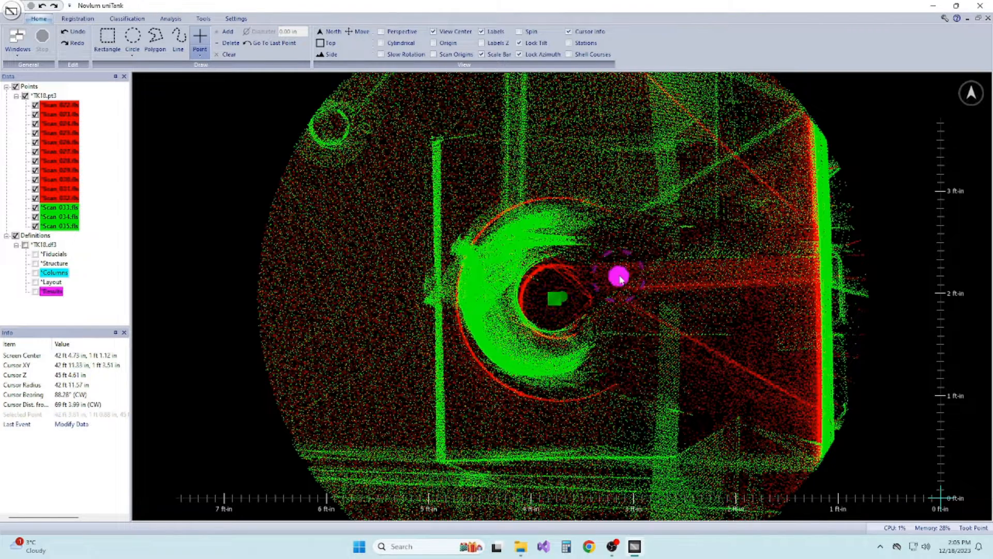
- Rotate the scans about the origin using the point picked inside the pipe
left_click(77, 19)
left_click(554, 55)
left_click(520, 294)
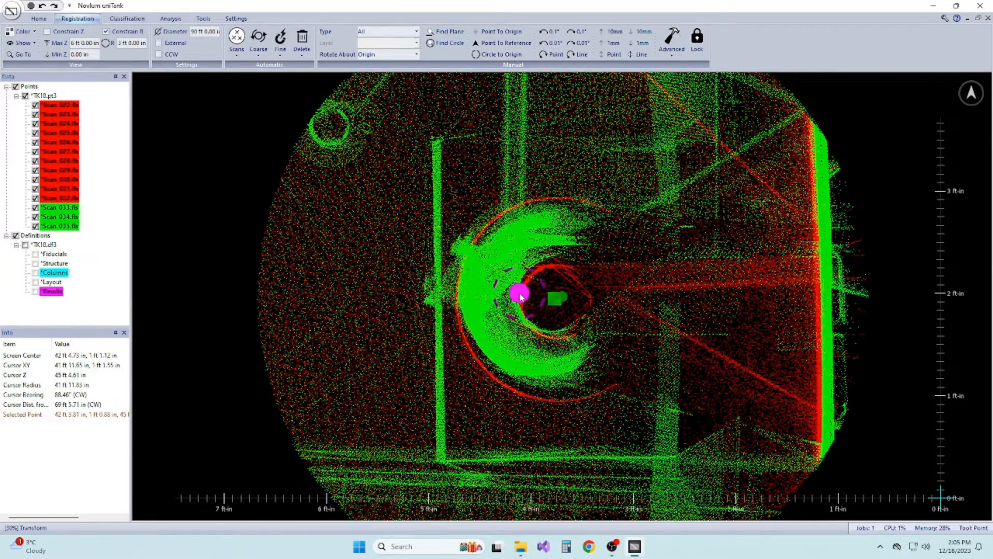
- Centre the tank shell near the rotated point and switch the radius constraint back on
scroll(521, 296, "down", 5)
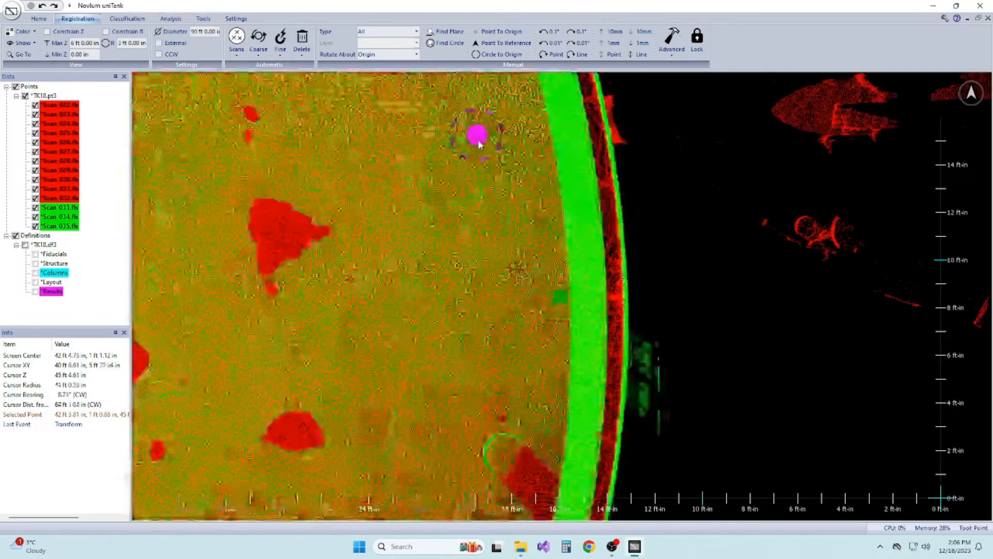
left_click_drag(476, 138, 574, 321)
left_click_drag(445, 243, 654, 377)
scroll(668, 373, "up", 6)
left_click_drag(683, 388, 683, 431)
left_click(112, 34)
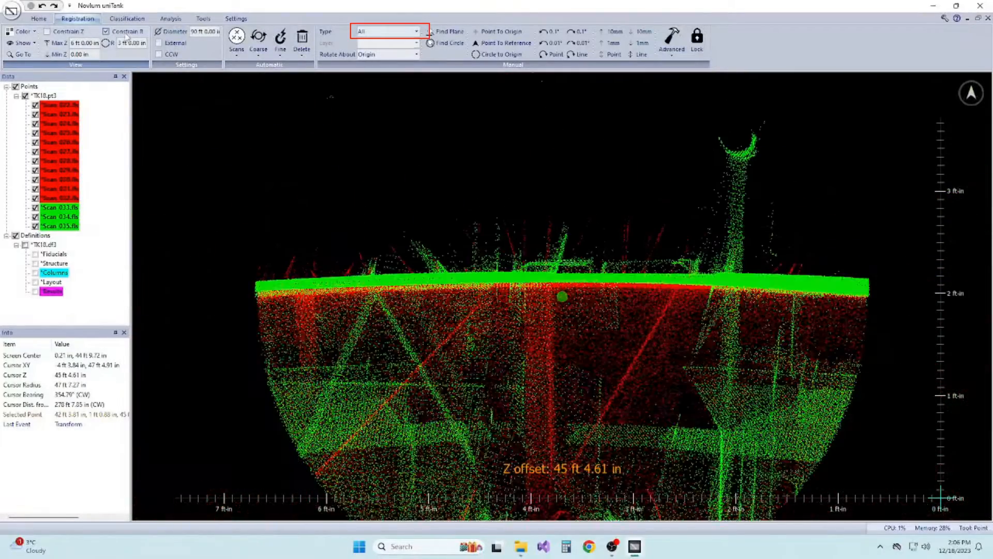
- Go down to the tank's bottom corner in side view and set the constrained radius to 1 ft
right_click_drag(860, 266, 766, 462)
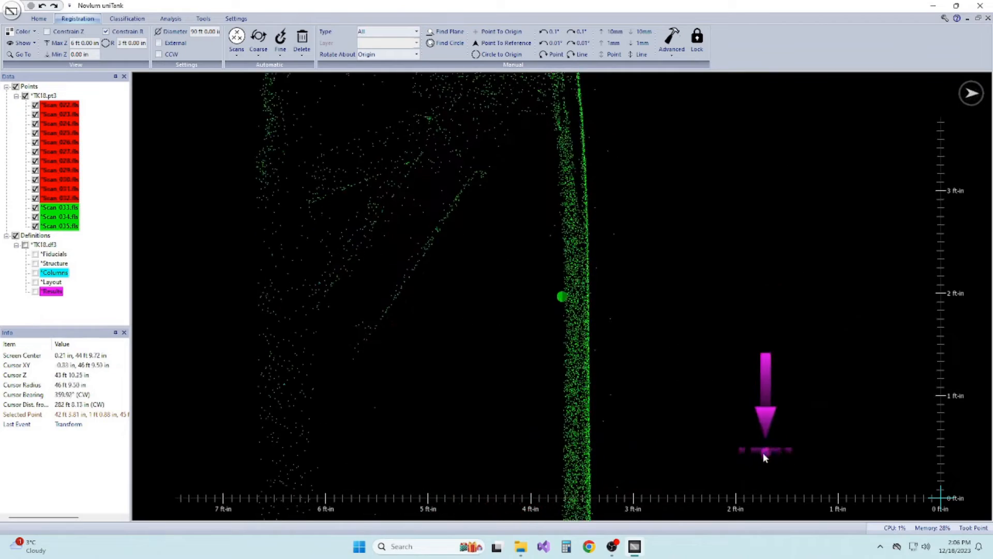
left_click_drag(763, 455, 716, 184)
scroll(716, 190, "down", 5)
left_click_drag(669, 380, 706, 213)
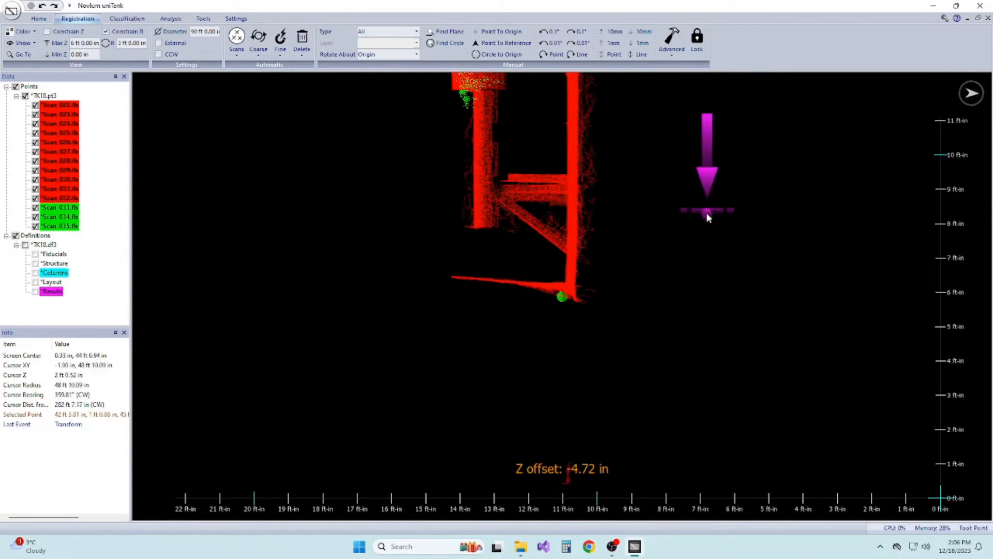
scroll(694, 213, "up", 5)
right_click_drag(680, 213, 684, 234)
scroll(695, 316, "up", 5)
left_click(129, 43)
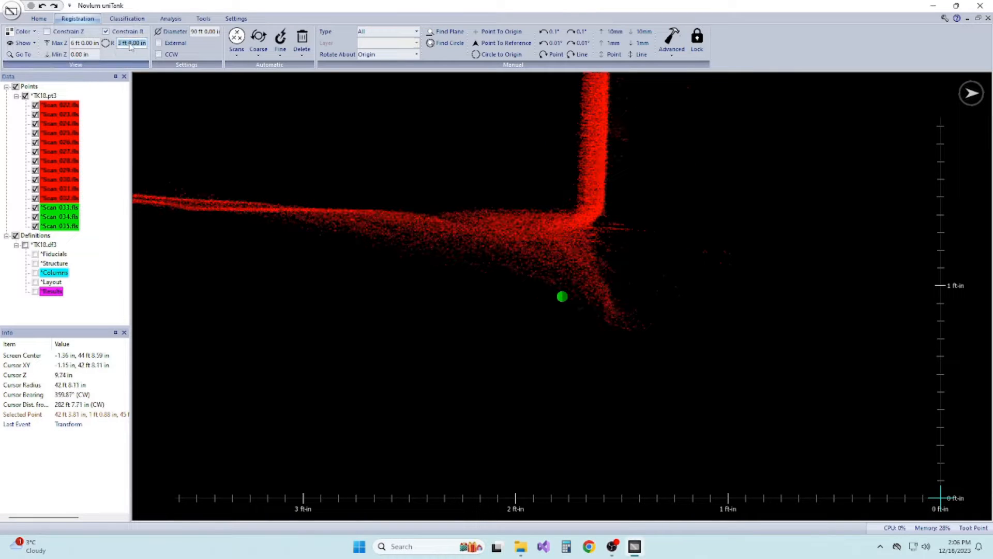
key("Return")
- Pick a point on the tank bottom beside the shell, shift the scans vertically to it, and clear the selection
middle_click_drag(689, 199, 672, 268)
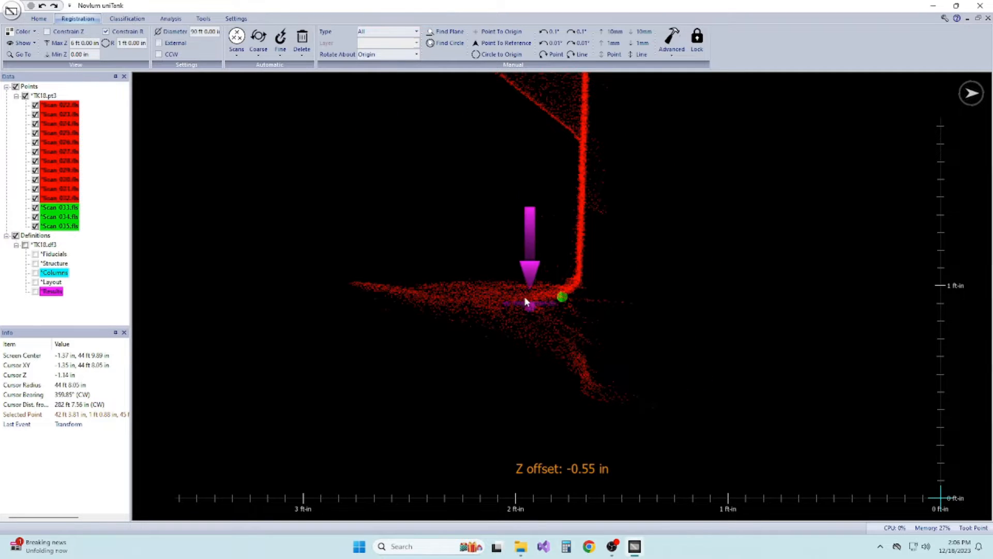
left_click(539, 291)
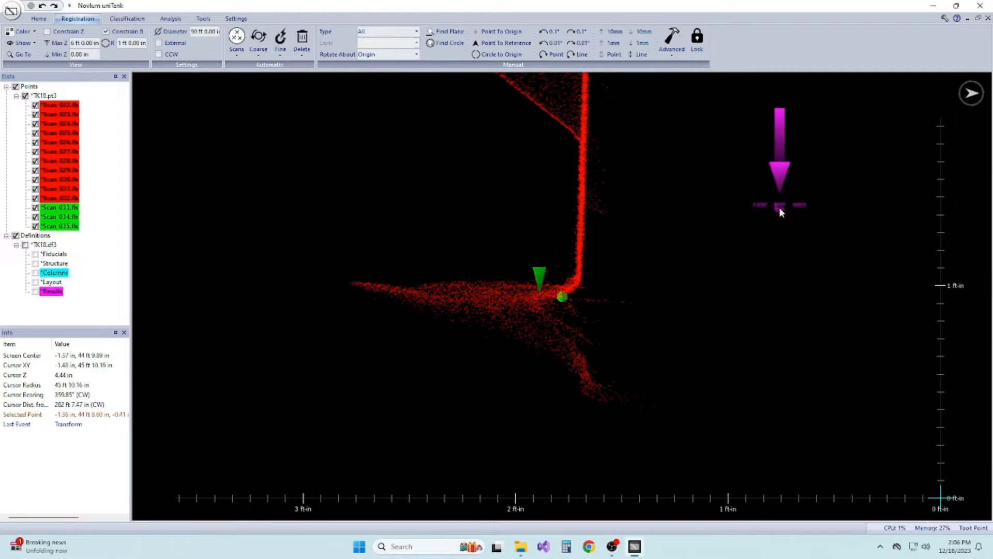
left_click(616, 57)
left_click(521, 293)
left_click_drag(723, 296, 727, 294)
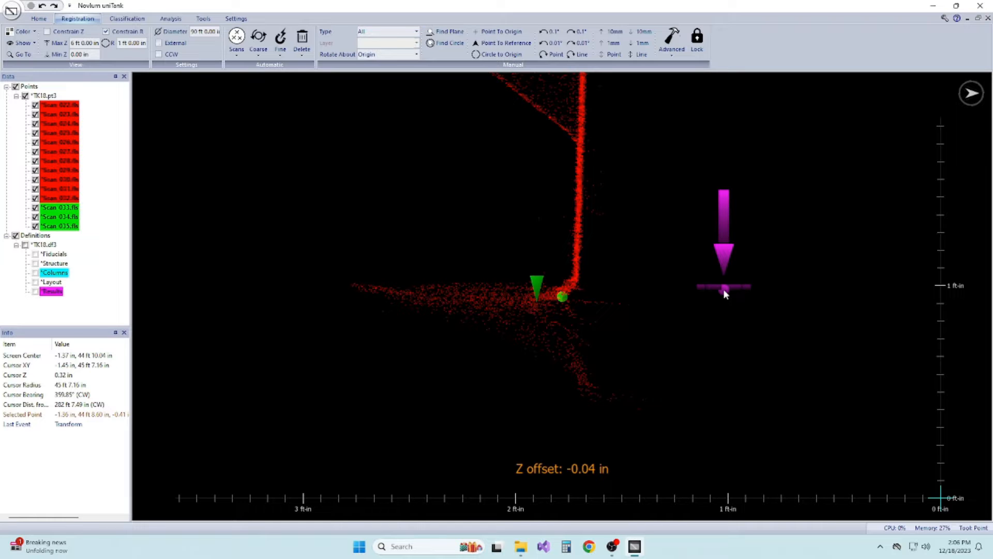
key("Escape")
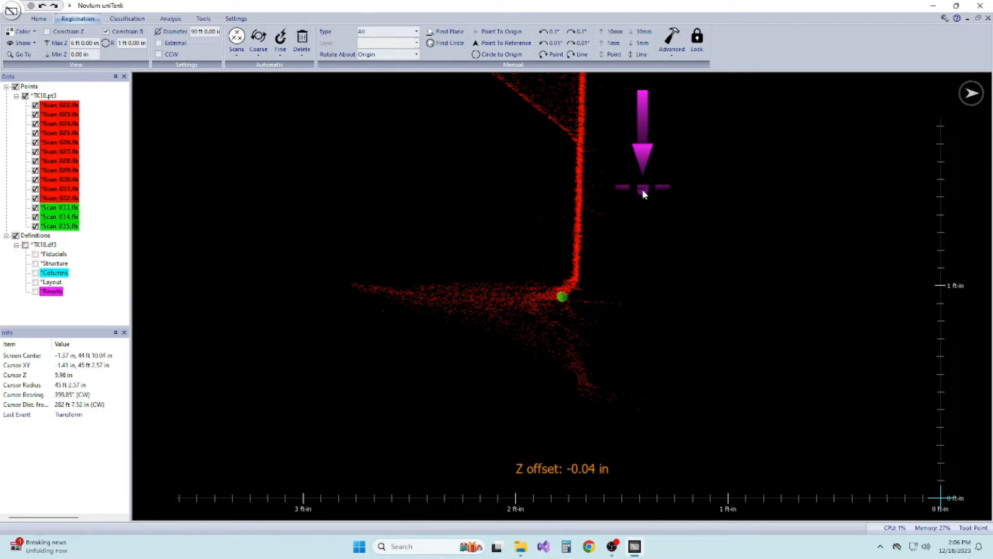
key("Up")
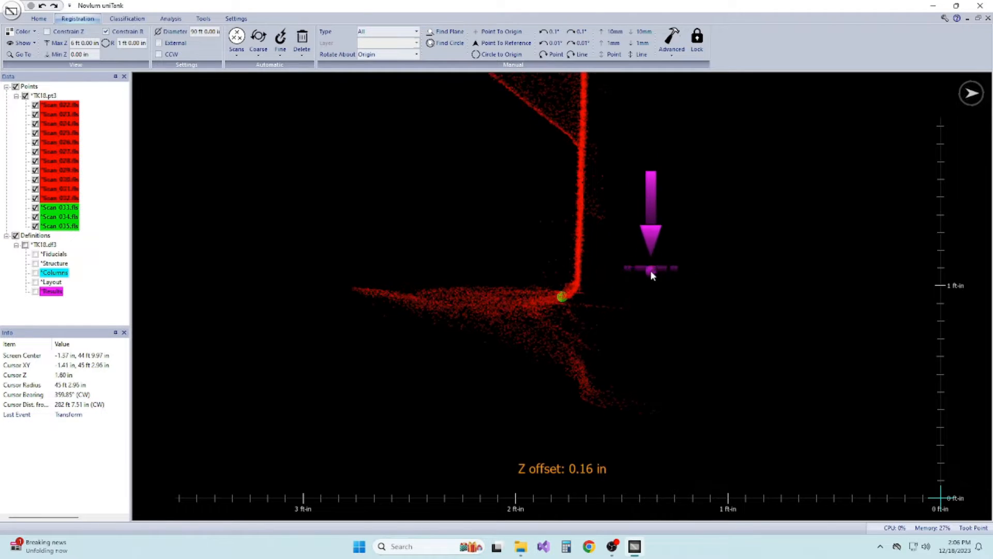
- Move up to the top of the shell and go to the maximum fill elevation at about 45 ft
middle_click_drag(560, 311, 682, 371)
scroll(639, 222, "down", 6)
middle_click_drag(638, 189, 642, 310)
scroll(616, 270, "down", 6)
middle_click_drag(630, 167, 653, 404)
middle_click_drag(606, 110, 616, 339)
scroll(701, 132, "down", 1)
scroll(701, 133, "down", 2)
middle_click_drag(699, 135, 687, 326)
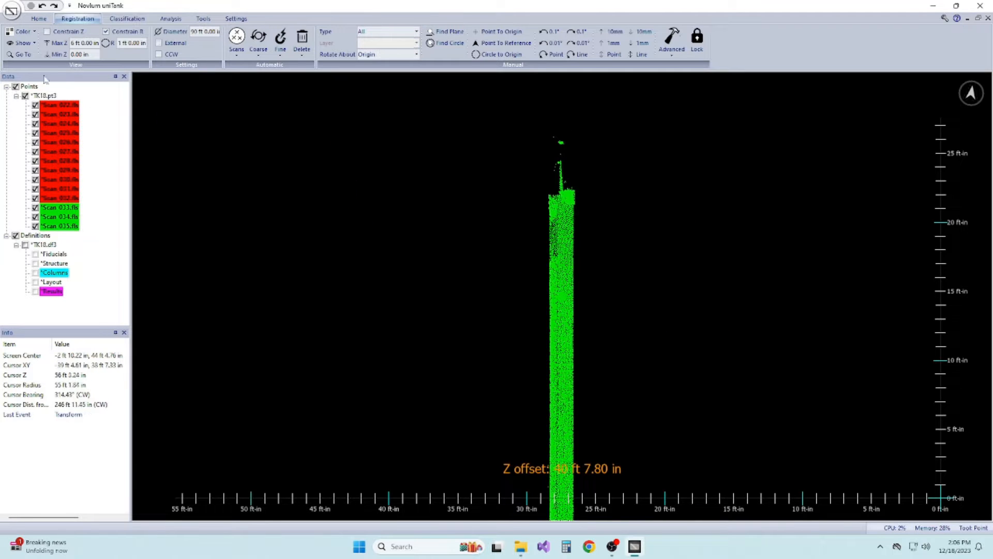
left_click(20, 53)
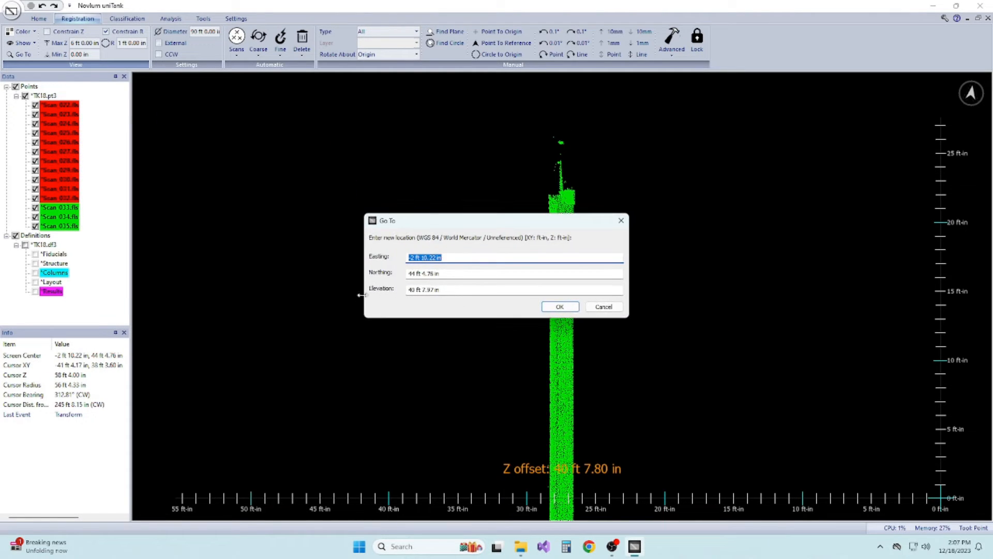
left_click_drag(444, 293, 318, 297)
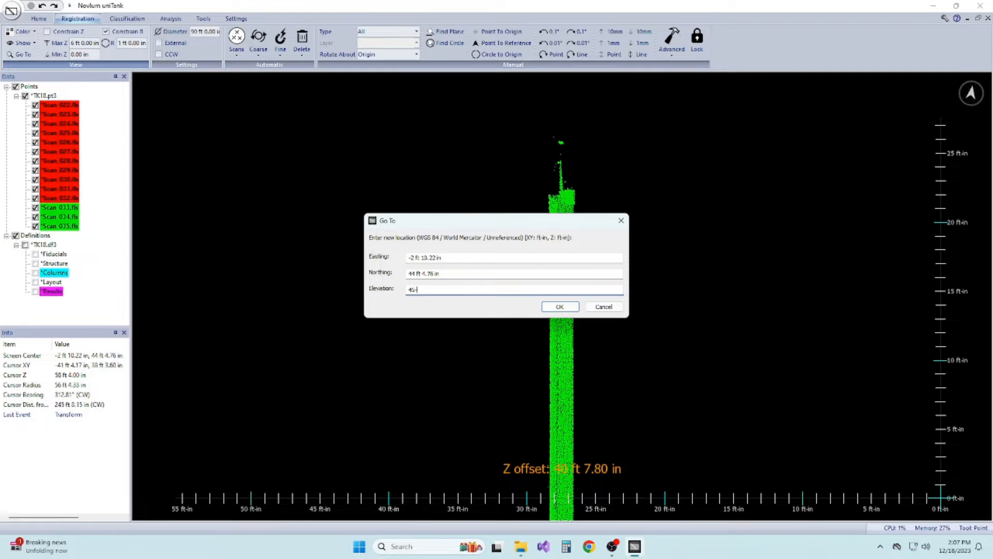
key("Return")
scroll(680, 312, "up", 12)
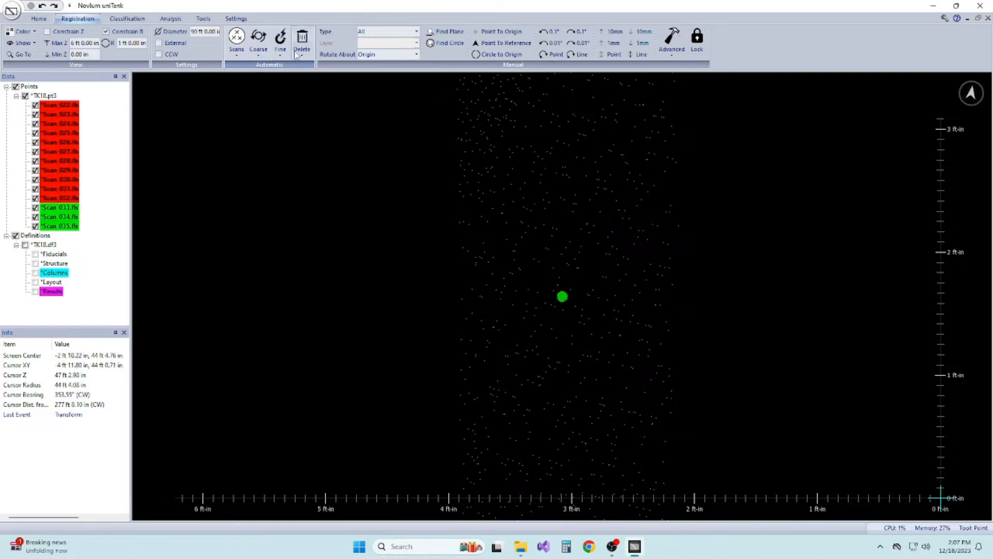
- Define a Tank Max Fill point at the view centre and show the Capacity definitions
left_click(127, 19)
left_click(414, 54)
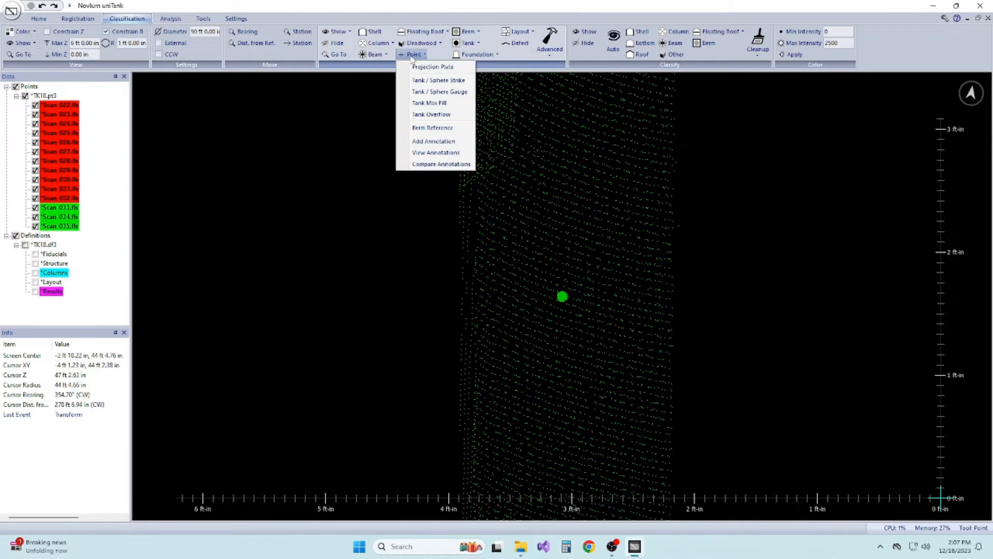
left_click(430, 103)
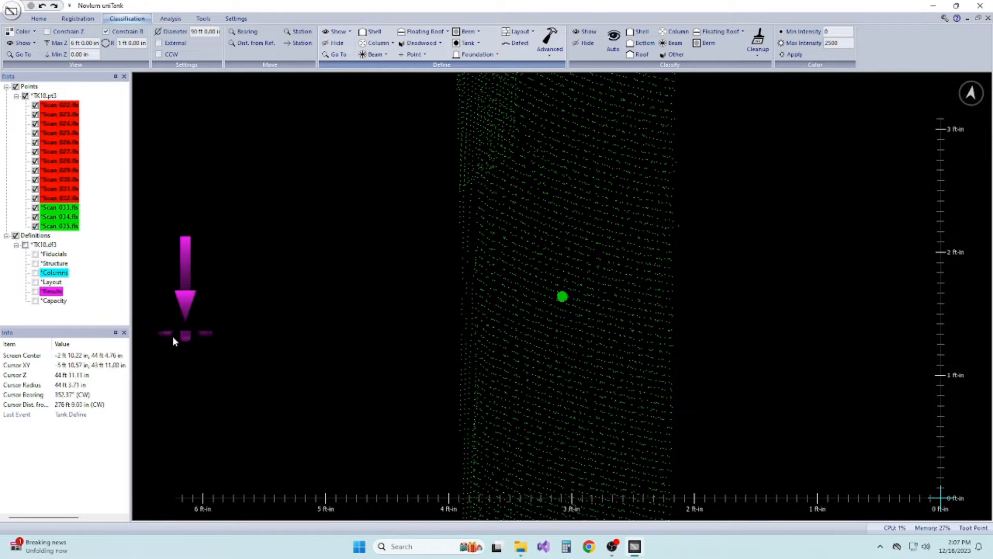
left_click(25, 245)
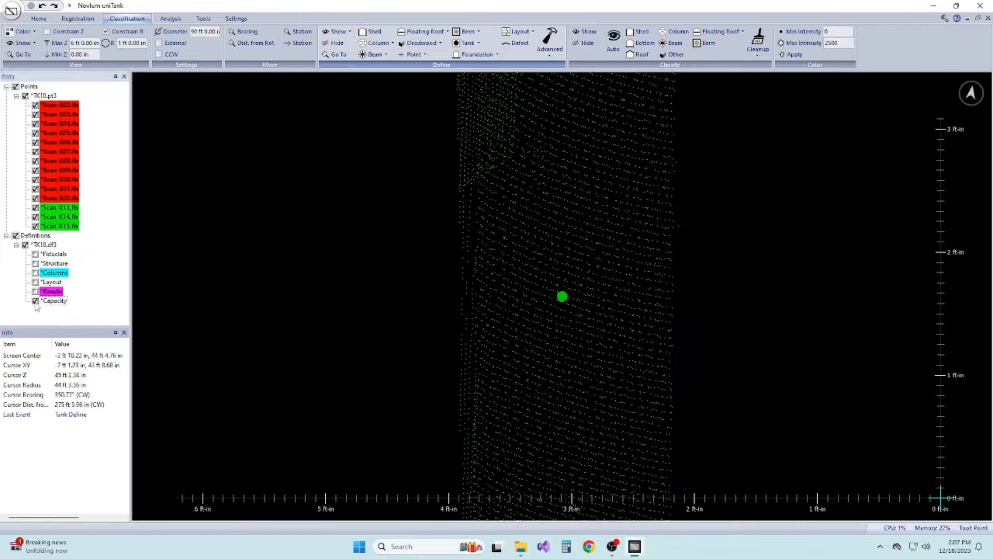
- Switch the view to Cylindrical mode near the top of the shell to follow its wall
scroll(744, 242, "down", 5)
middle_click_drag(715, 212, 708, 247)
mouse_move(883, 335)
middle_mouse_down()
mouse_move(870, 341)
mouse_move(884, 340)
middle_mouse_up()
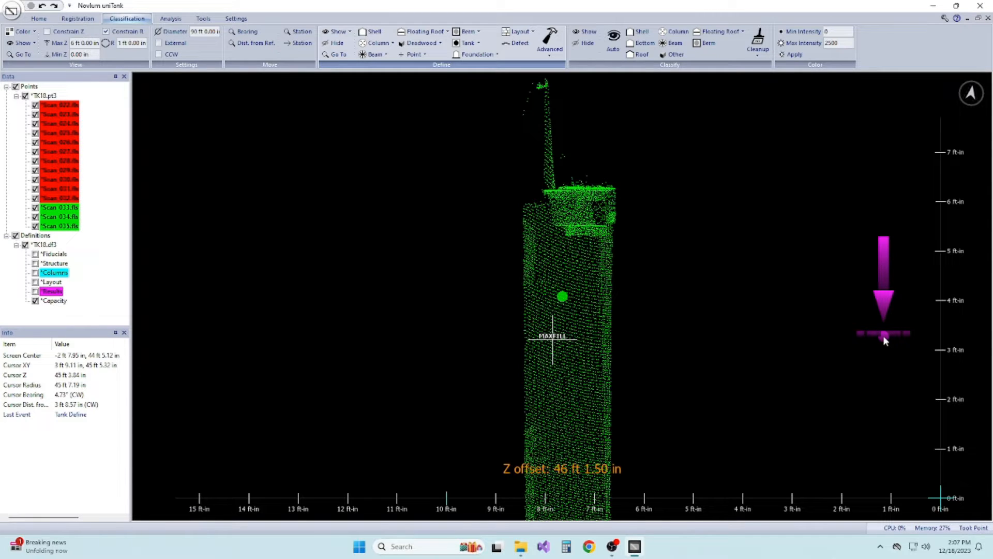
left_click(42, 19)
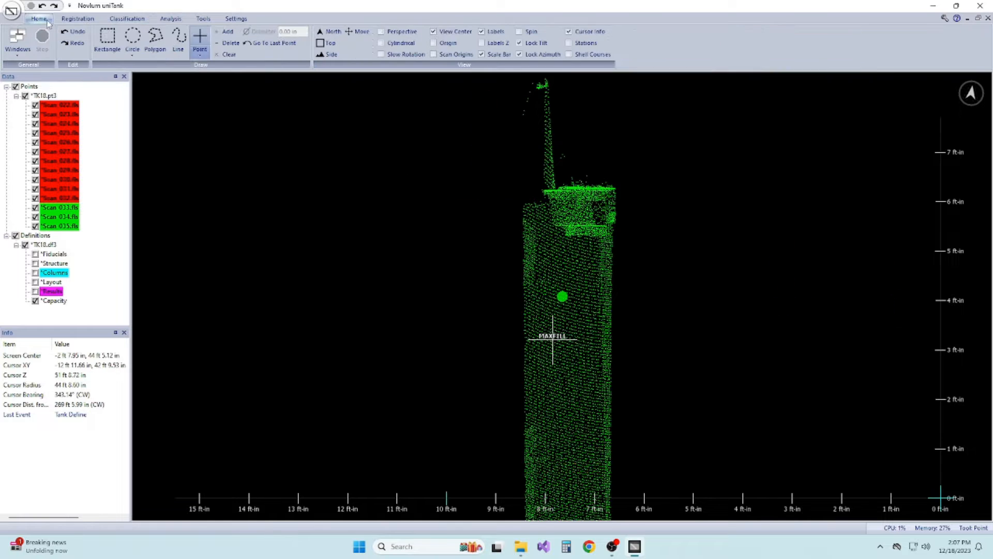
left_click(408, 44)
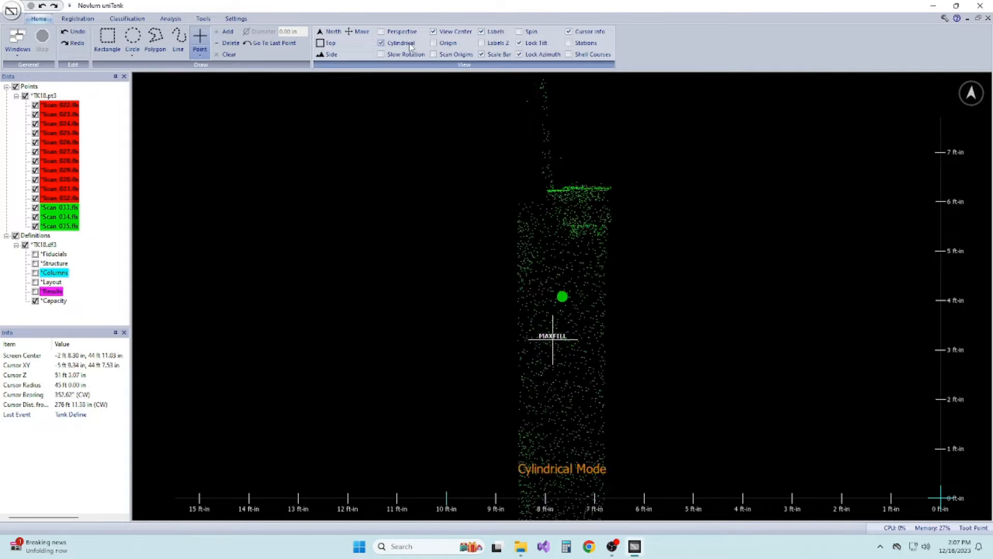
middle_click_drag(660, 194, 802, 339)
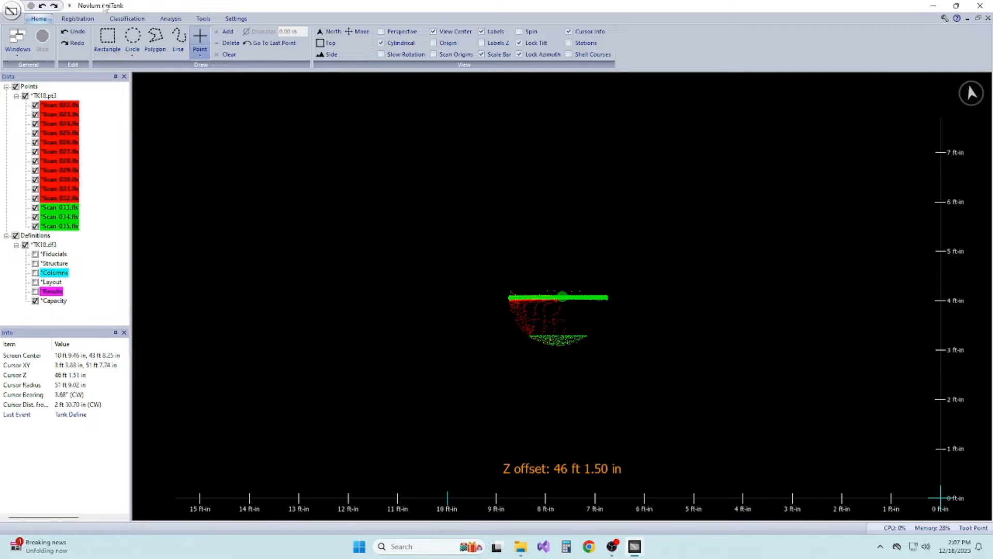
- Set the constrained view radius to 3 ft
left_click(78, 19)
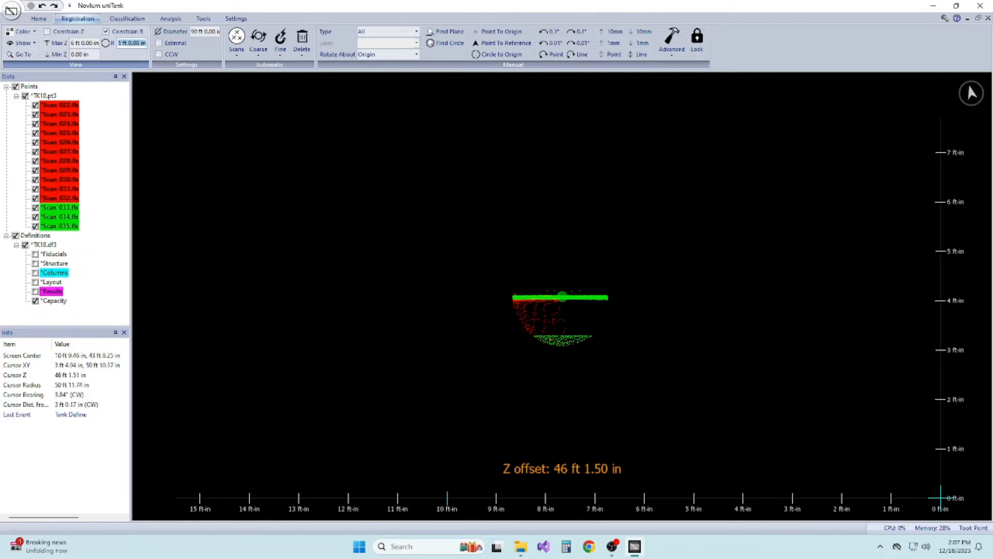
type("3")
key("Return")
- Define a Tank Overflow point at the lower edge of one of the overflow openings in the shell
middle_click_drag(721, 283, 725, 368)
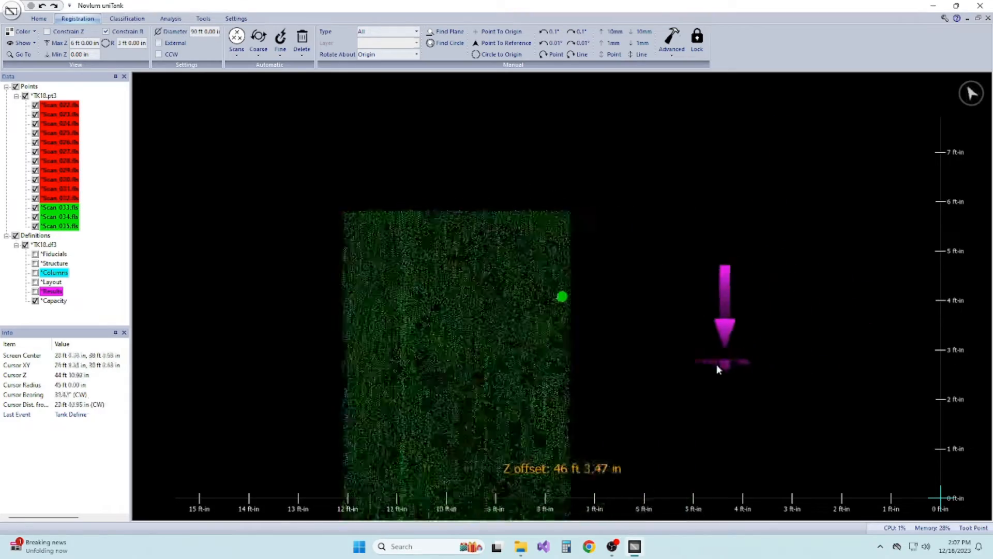
scroll(636, 365, "up", 5)
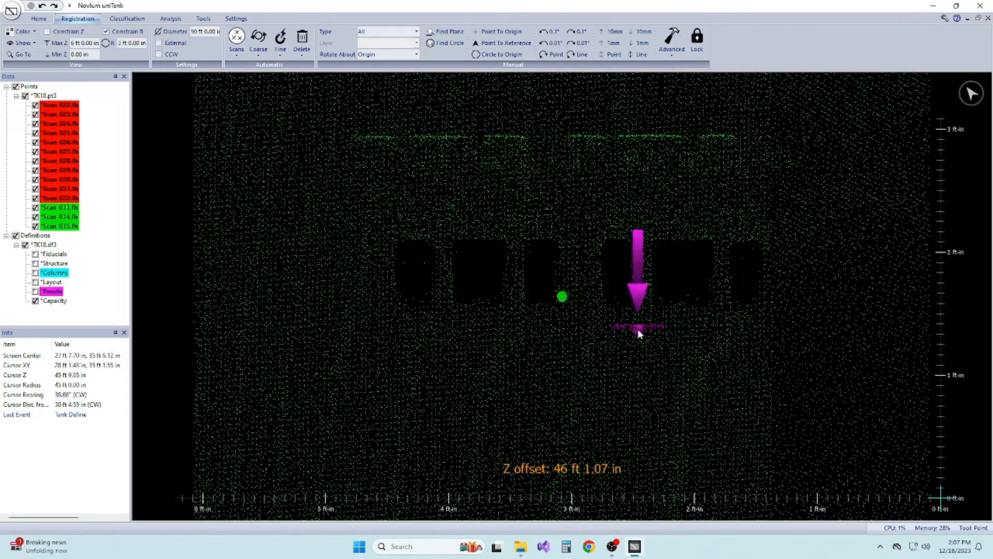
left_click(40, 19)
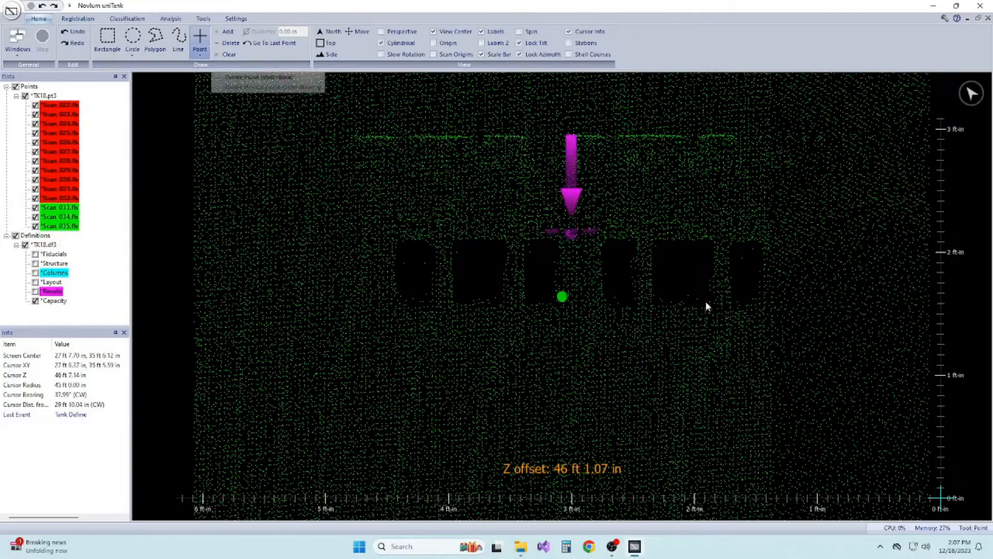
middle_click_drag(762, 293, 756, 296)
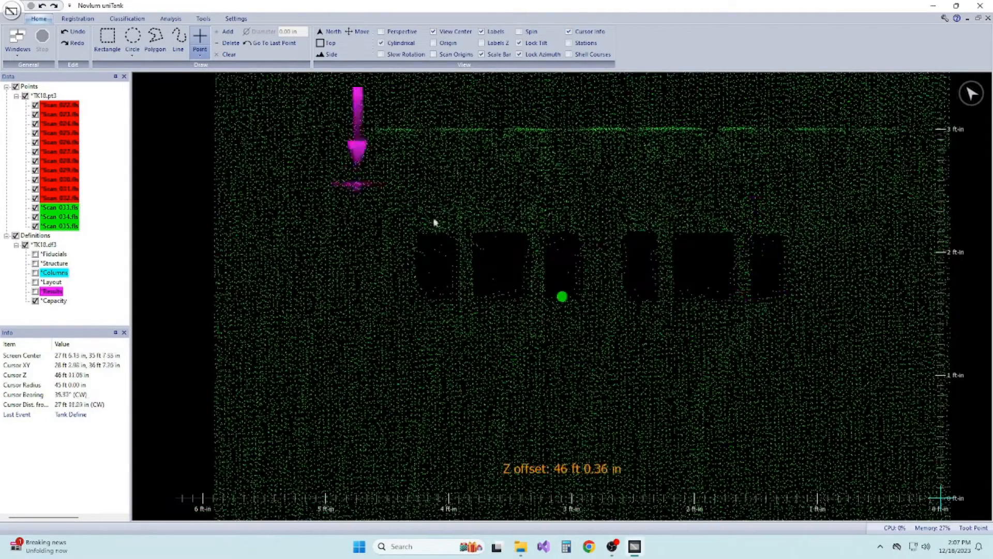
left_click(712, 299)
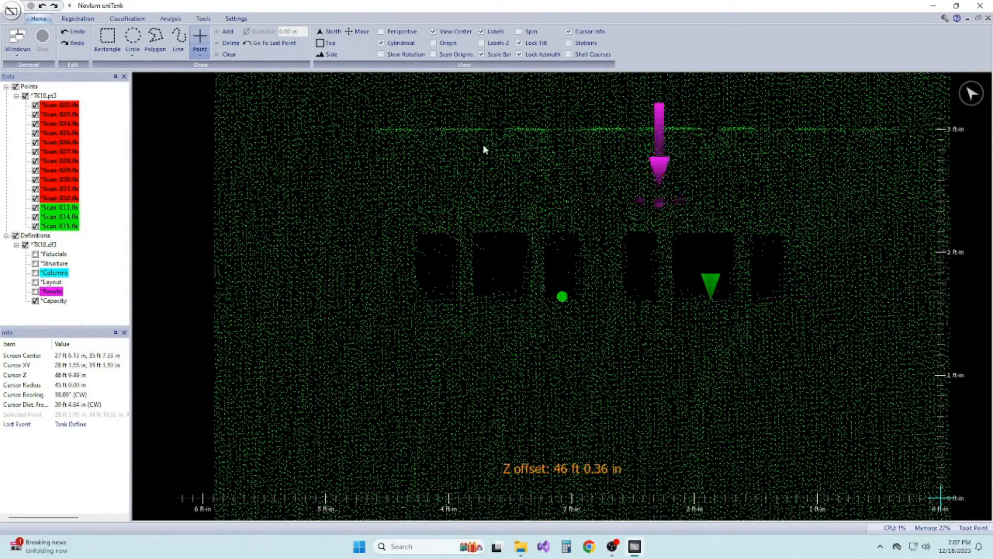
left_click(77, 19)
left_click(106, 19)
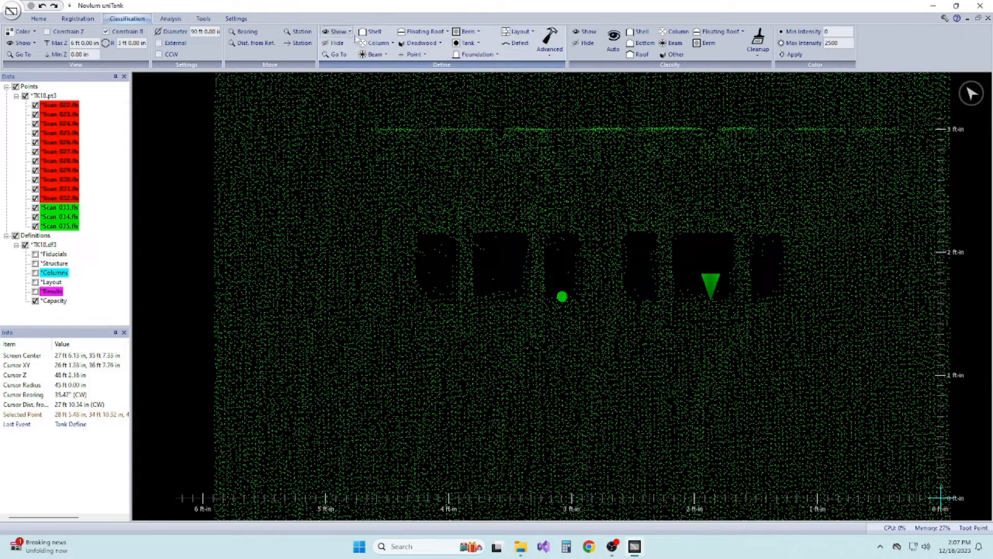
left_click(412, 56)
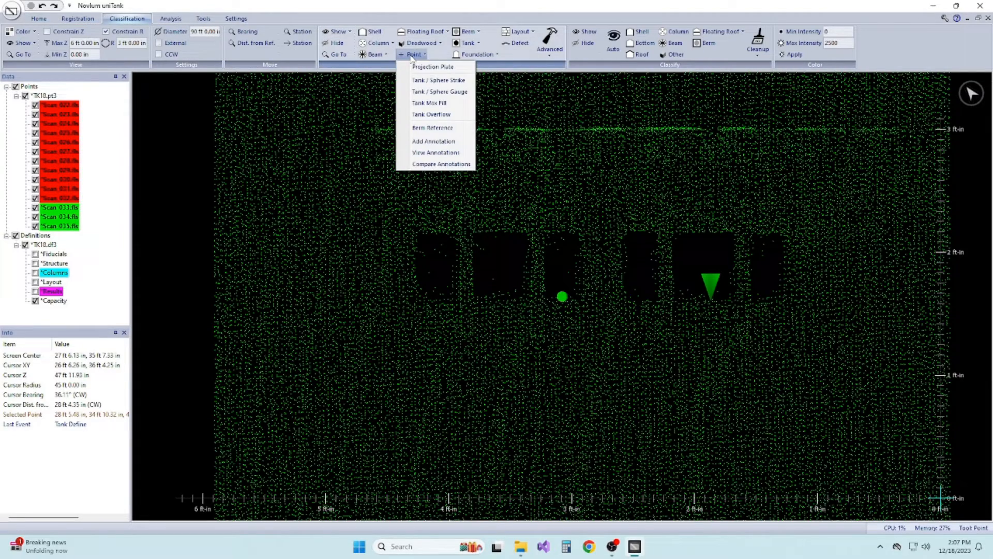
left_click(431, 114)
- Define further Tank Overflow points at the lower edges of the next groups of overflow openings around the shell
left_click_drag(797, 310, 618, 307)
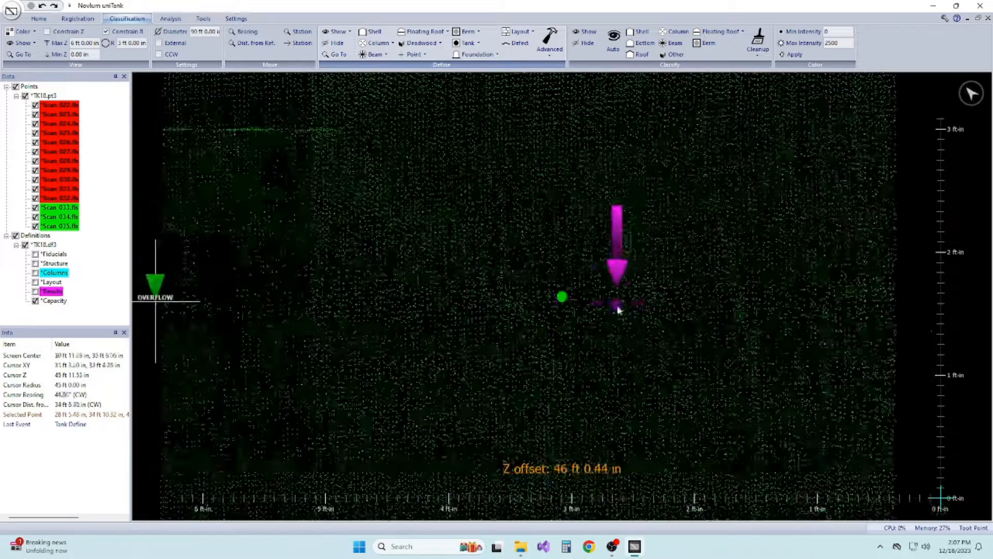
scroll(642, 312, "down", 6)
left_click(769, 369)
left_click_drag(847, 364, 409, 360)
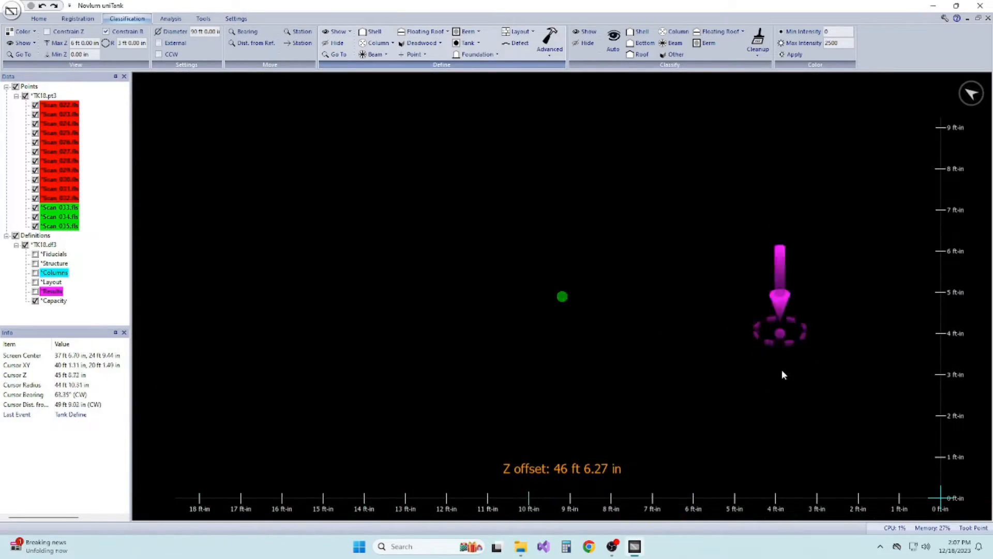
scroll(786, 417, "down", 4)
left_click_drag(916, 363, 716, 381)
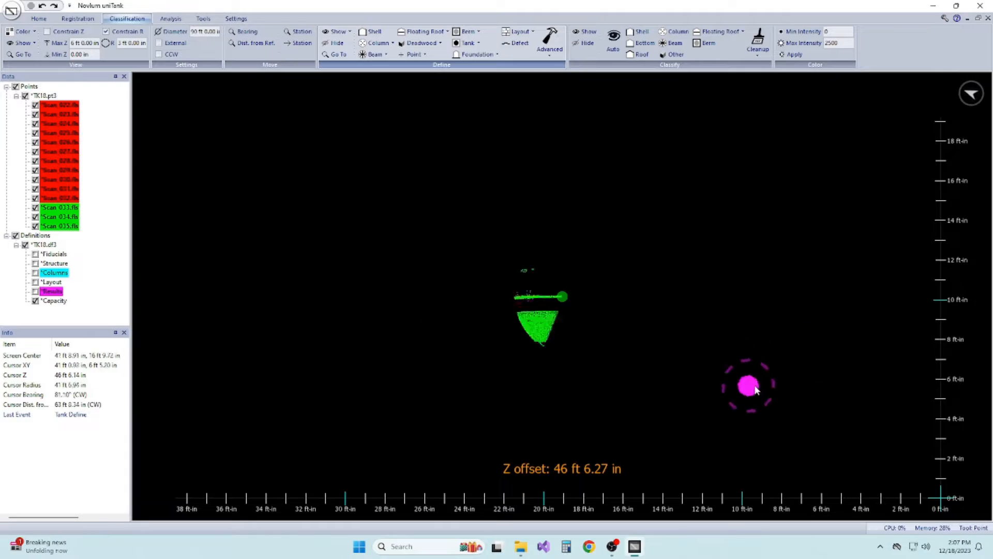
scroll(727, 304, "up", 10)
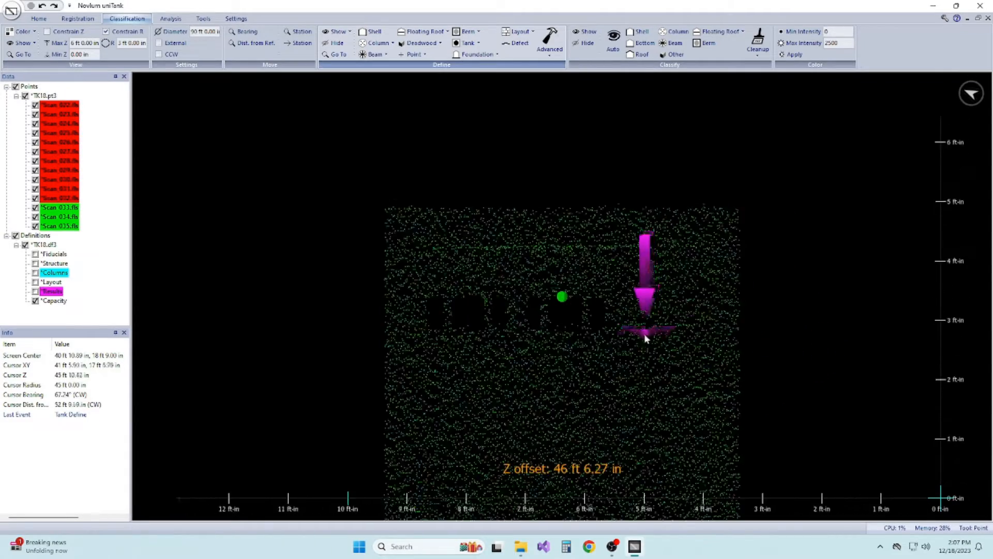
middle_click_drag(625, 264, 608, 260)
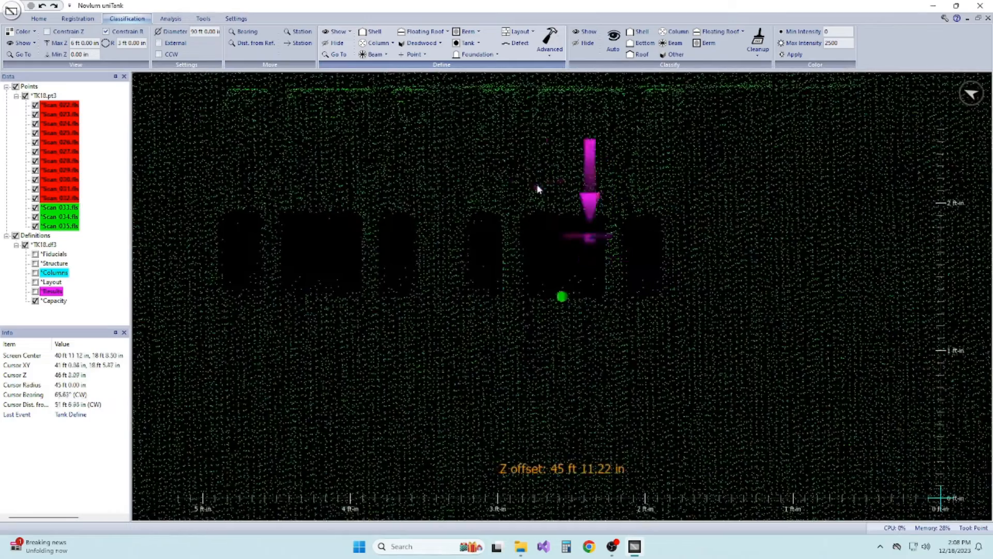
left_click(423, 56)
left_click(430, 114)
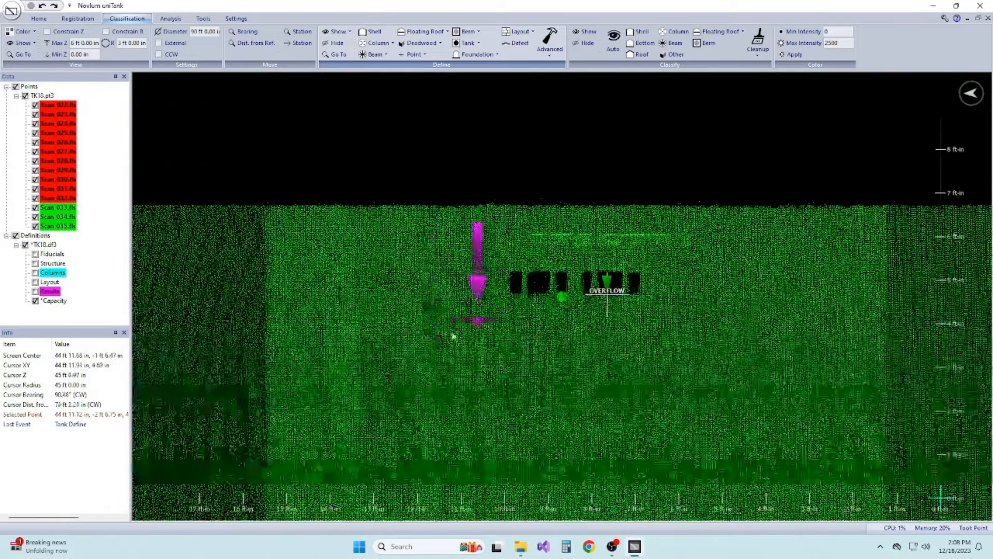
- Turn off Cylindrical mode and centre the top view on the gauge pipe beside the Max Fill point
scroll(451, 326, "down", 4)
middle_click_drag(434, 261, 484, 401)
middle_click_drag(398, 343, 622, 379)
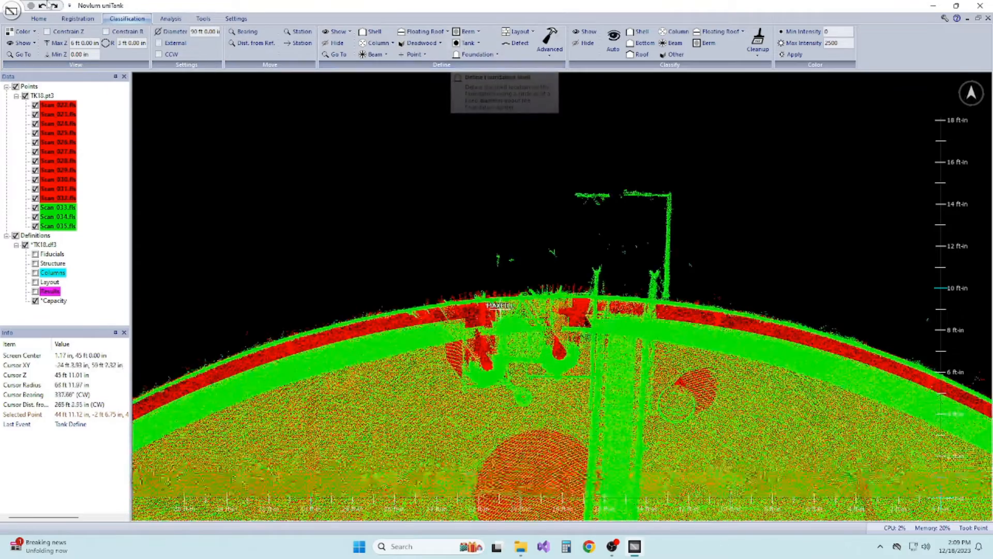
left_click(39, 19)
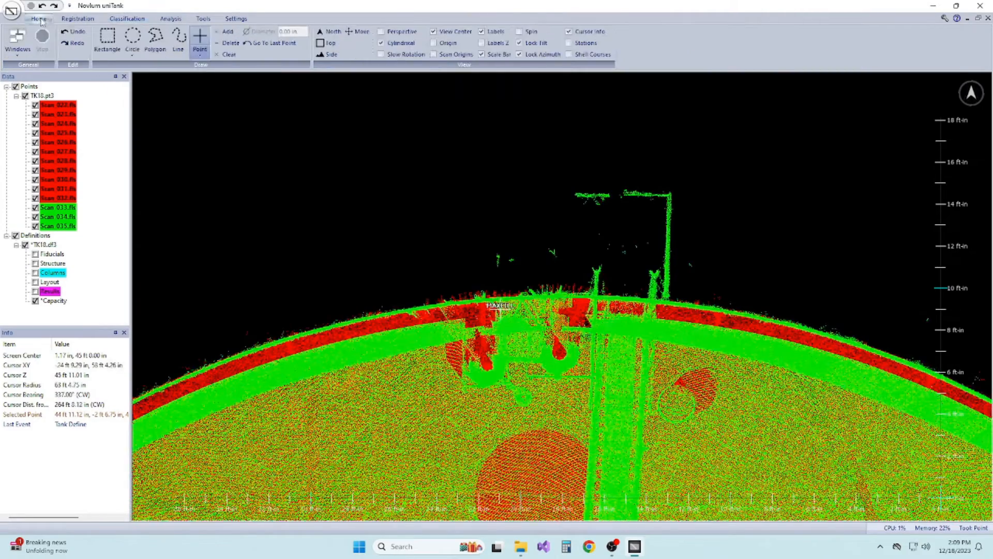
scroll(614, 393, "up", 5)
middle_click_drag(614, 393, 618, 310)
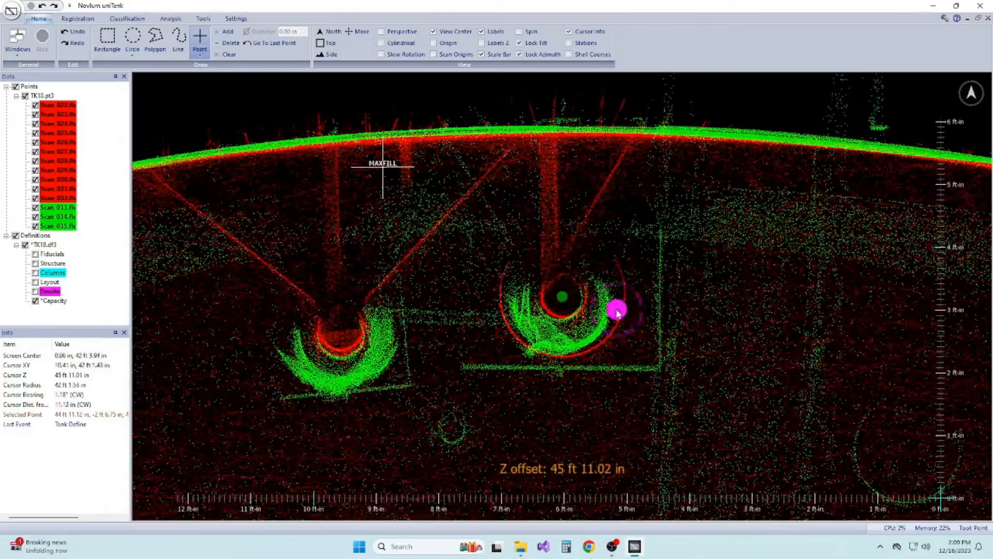
- Constrain the view radius around the gauge pipe and move the view centre to elevation 0
left_click(72, 20)
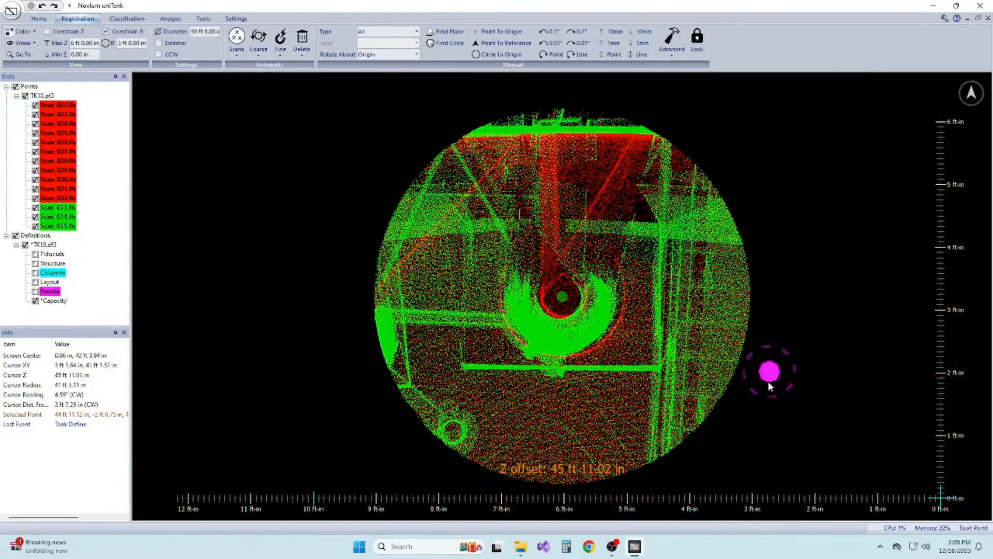
scroll(725, 382, "up", 3)
scroll(707, 381, "up", 3)
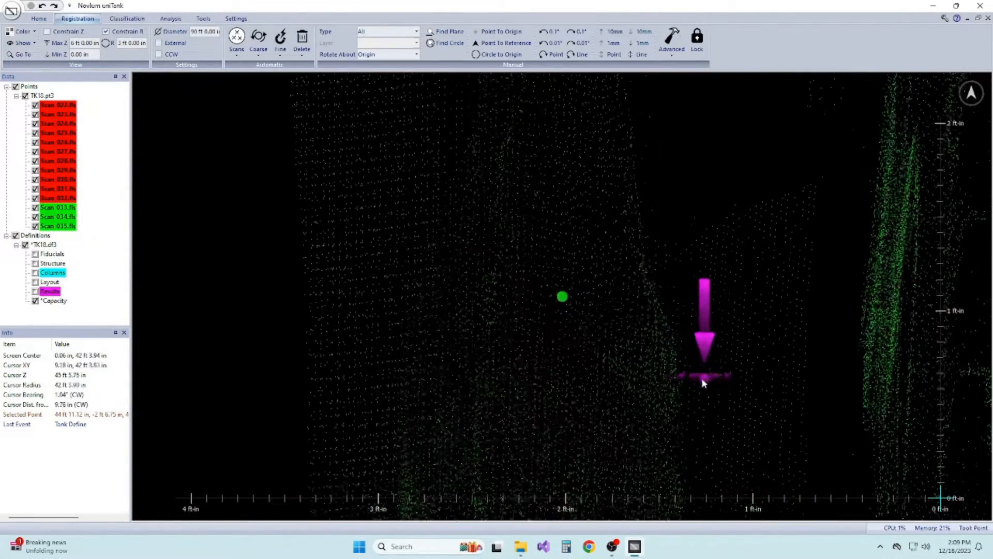
left_click(19, 54)
key("Tab")
key("Tab")
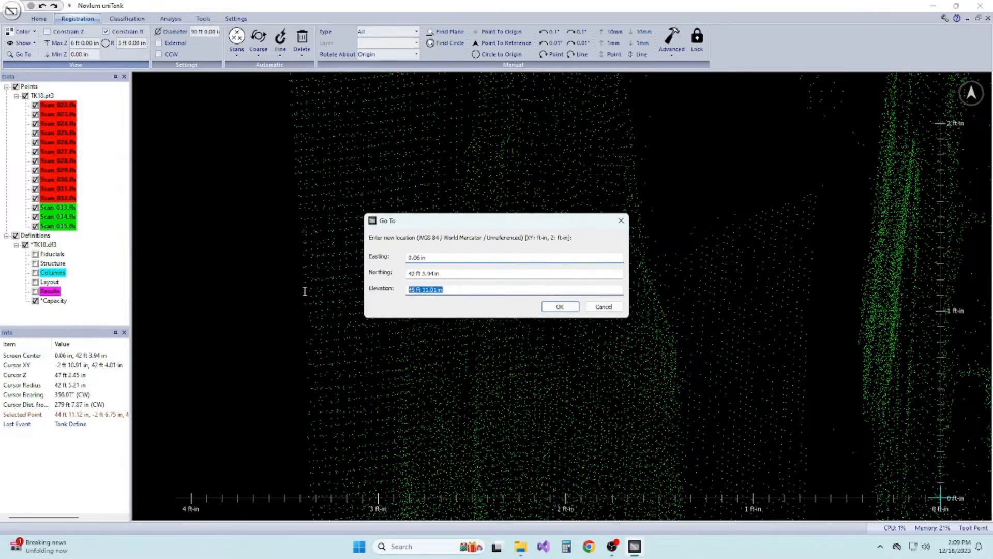
type("0")
key("Return")
- Pick a point on the tank floor directly below the gauge pipe's centre, using Find Plane to fit it to the floor
middle_click_drag(846, 214, 750, 148)
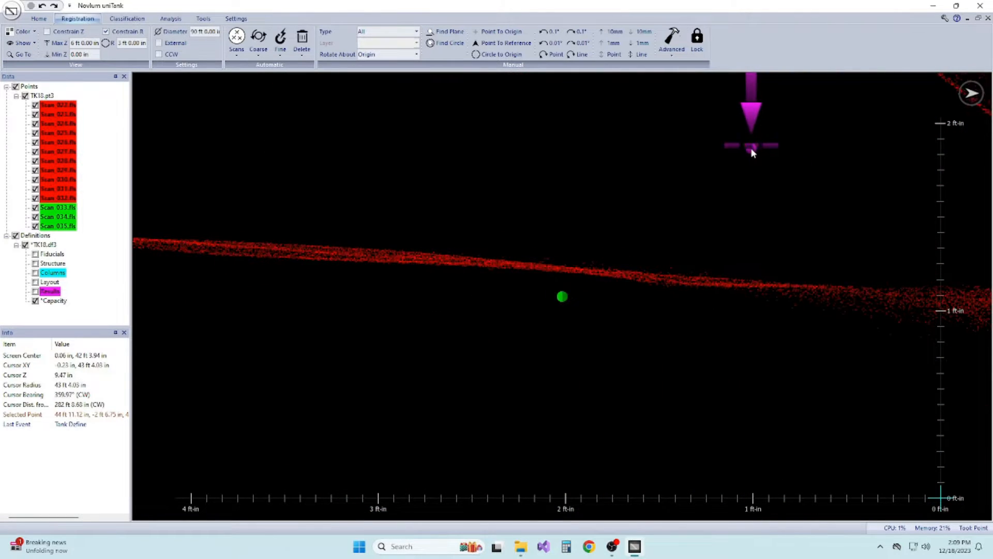
scroll(748, 150, "down", 3)
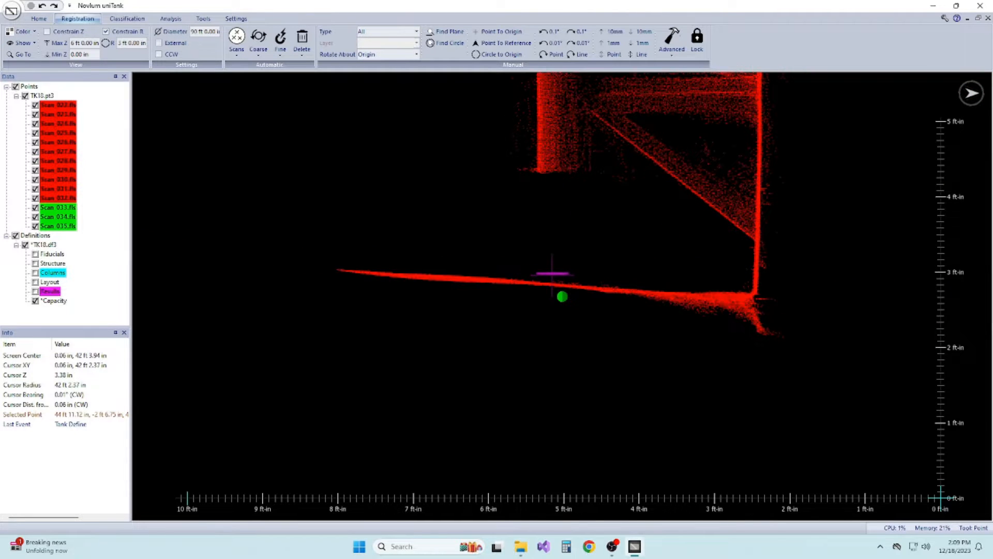
key("t")
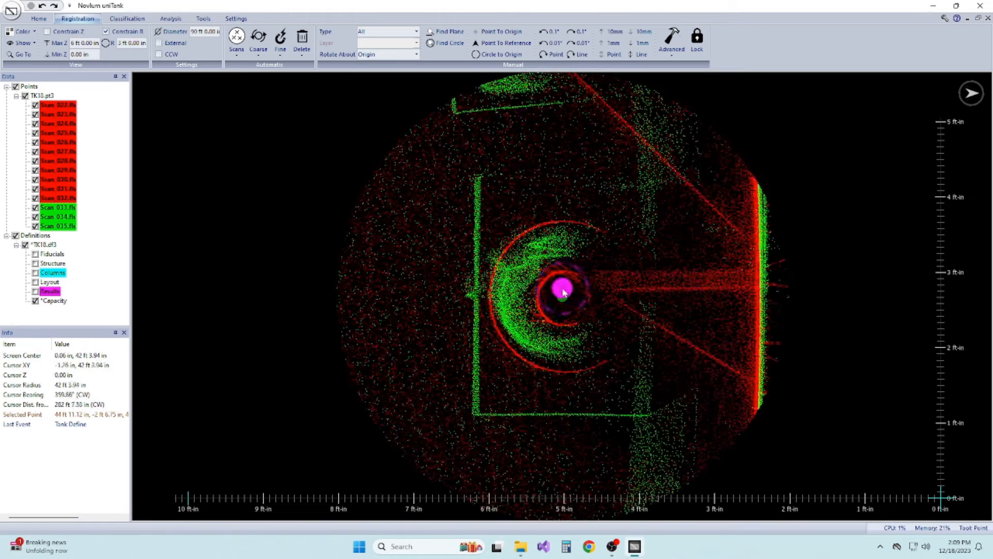
key("f")
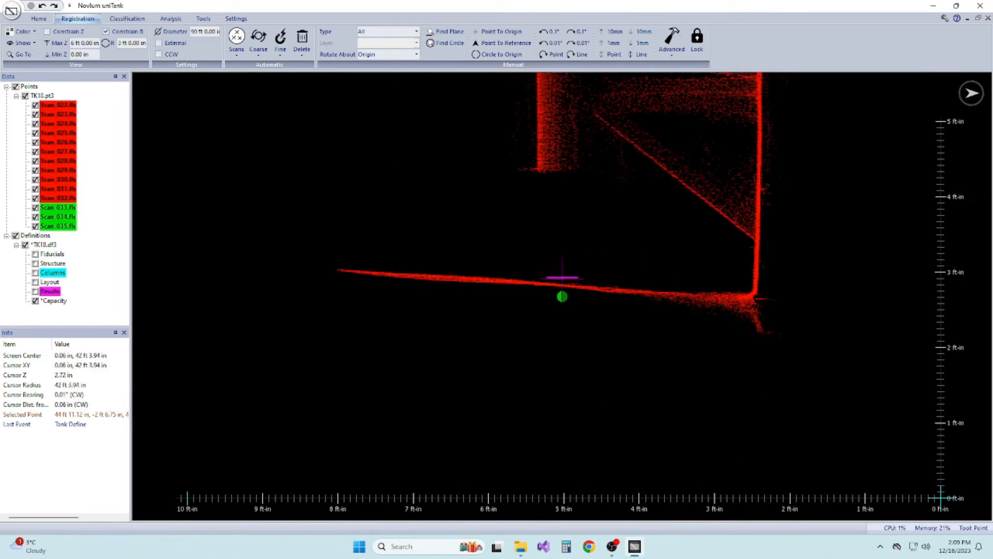
left_click(563, 277)
left_click(446, 34)
key("Return")
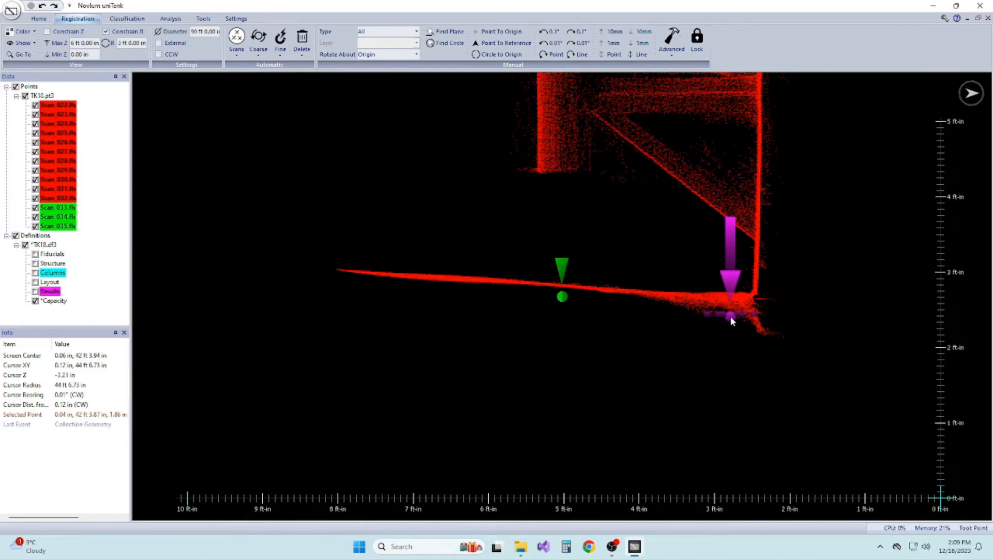
- Define the selected floor point as the Tank / Sphere Strike with a gauge height of 51-8 above it
left_click(127, 19)
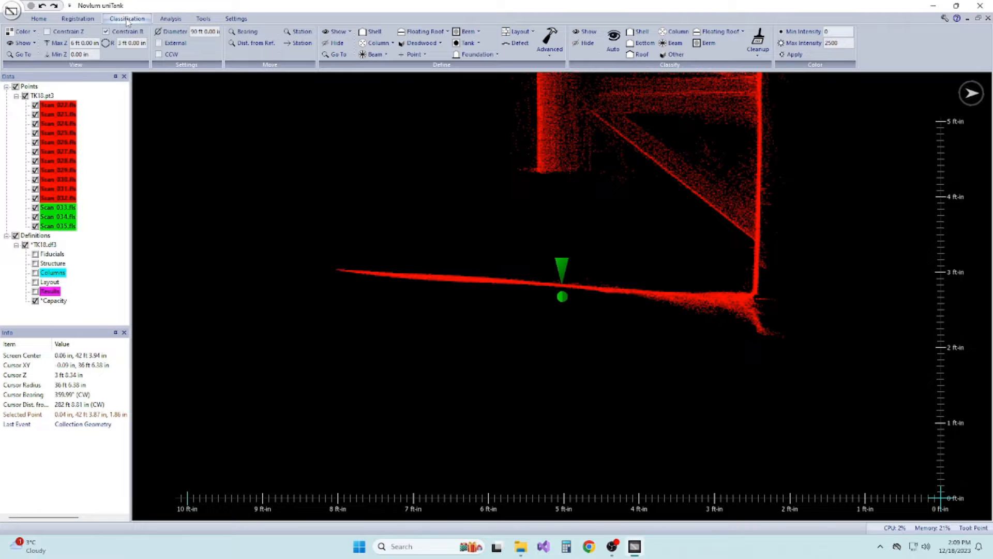
left_click(408, 54)
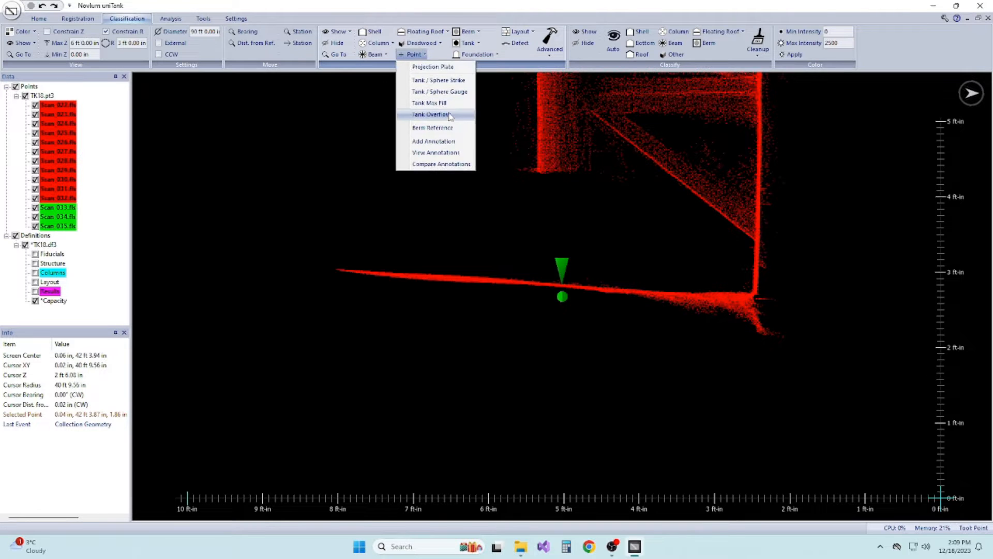
left_click(455, 80)
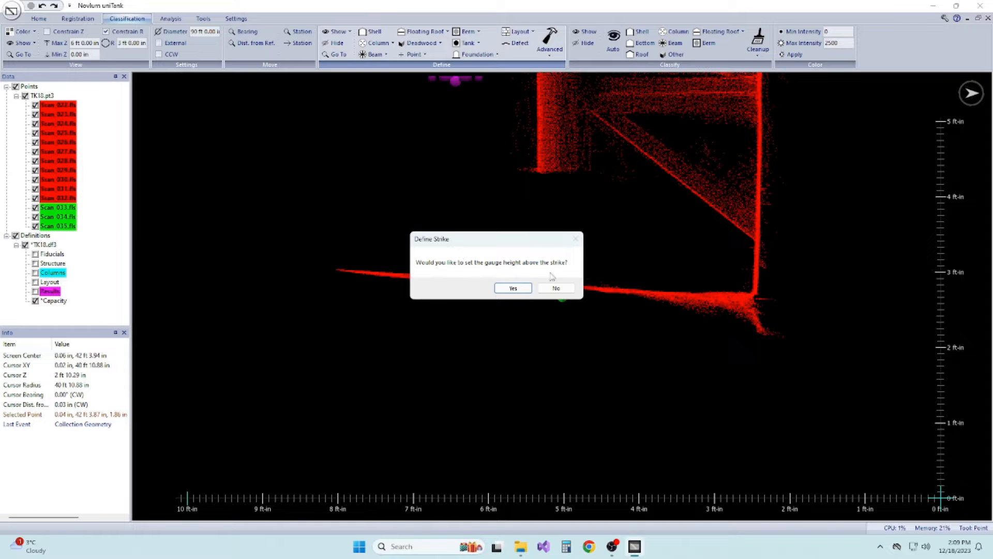
left_click(516, 291)
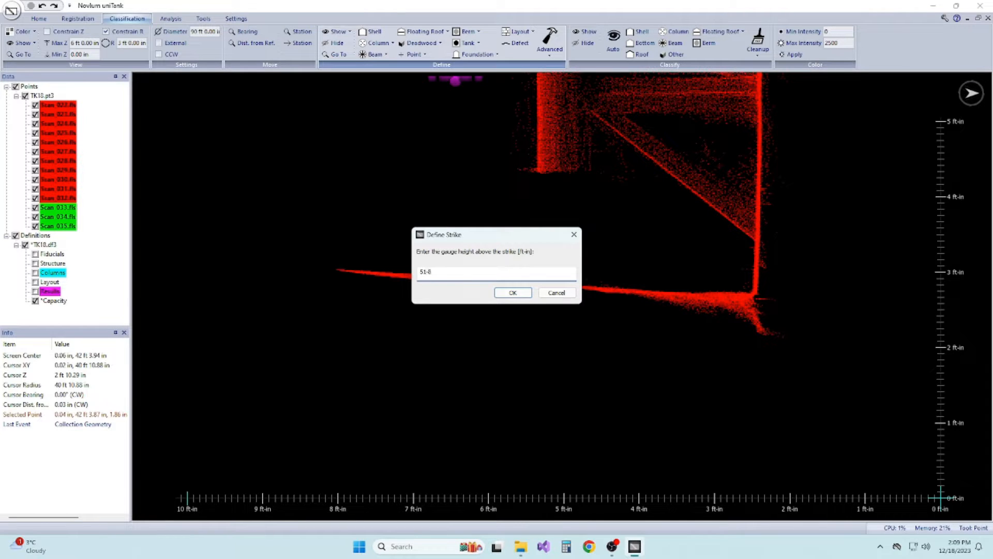
key("Return")
- Examine the gauge and strike points along the gauge pipe, from the platform at its upper end down to the tank floor
scroll(595, 234, "down", 5)
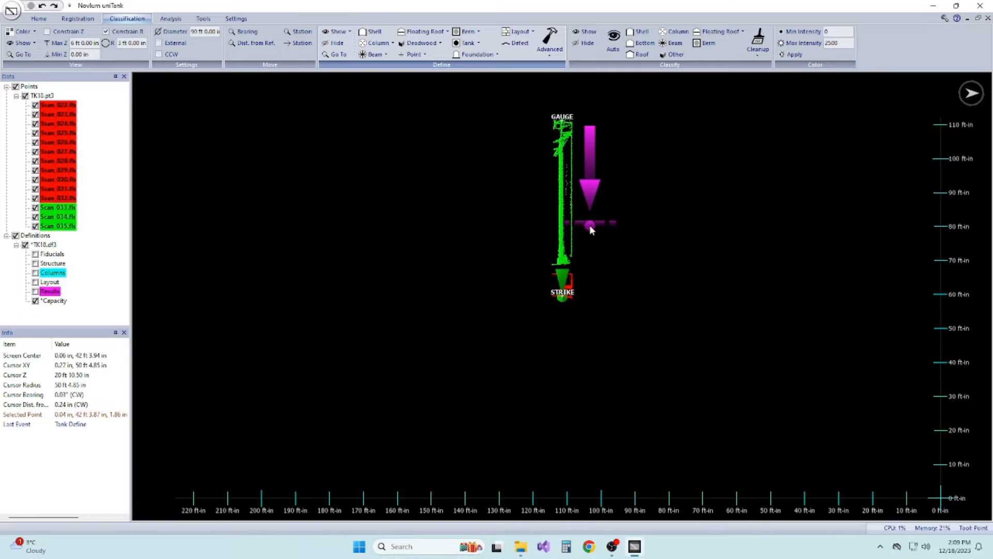
middle_click_drag(572, 150, 574, 275)
scroll(575, 277, "up", 5)
scroll(619, 331, "up", 10)
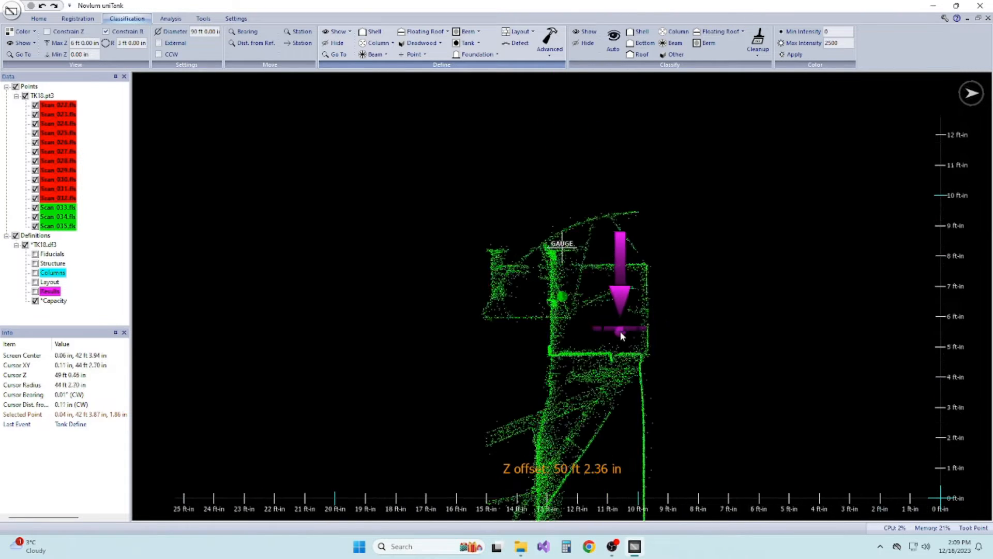
middle_click_drag(674, 293, 677, 444)
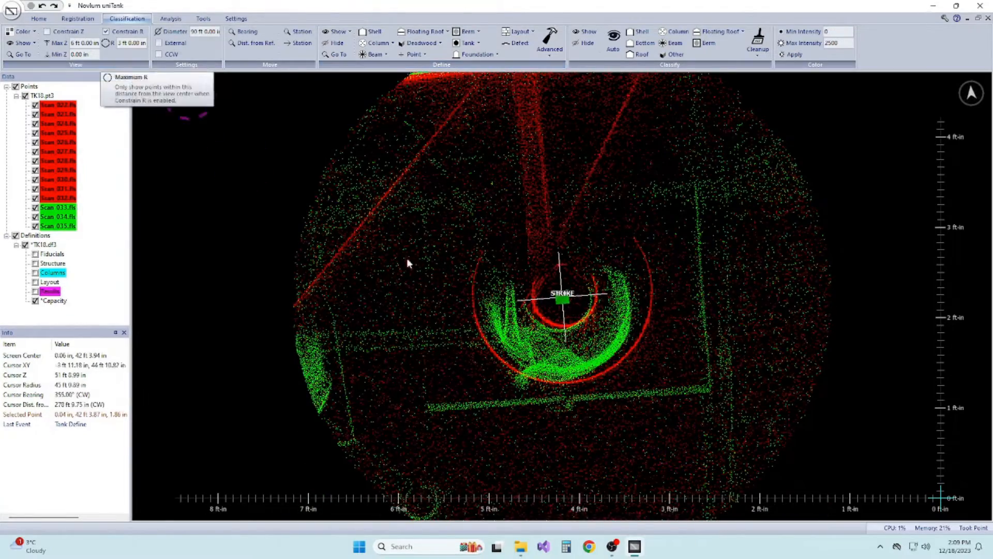
middle_click_drag(711, 396, 707, 236)
scroll(703, 258, "down", 3)
scroll(704, 259, "down", 3)
mouse_move(729, 507)
middle_mouse_down()
mouse_move(710, 327)
mouse_move(725, 140)
middle_mouse_up()
middle_click_drag(735, 482, 761, 124)
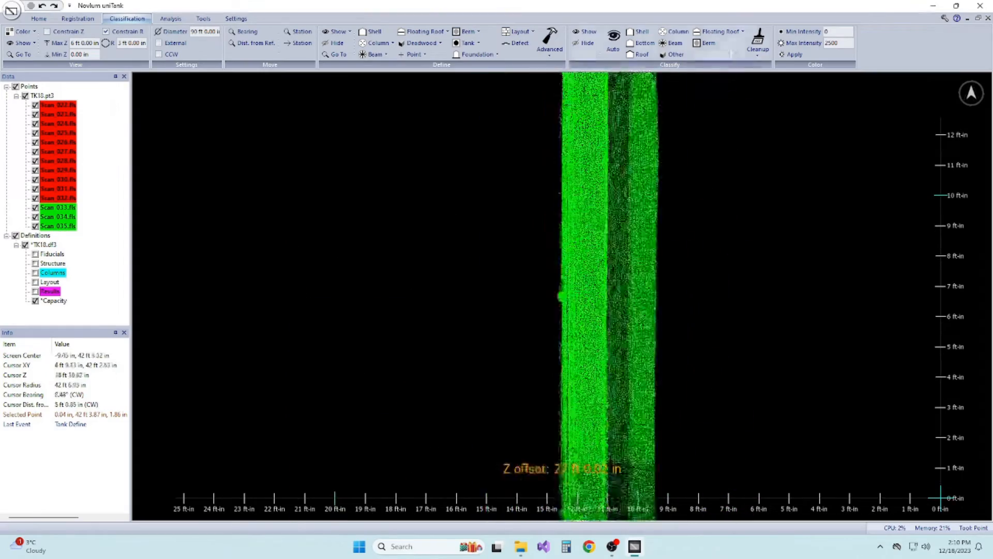
middle_click_drag(765, 481, 776, 157)
mouse_move(764, 406)
middle_mouse_down()
mouse_move(731, 190)
mouse_move(734, 91)
middle_mouse_up()
middle_click_drag(744, 450, 732, 328)
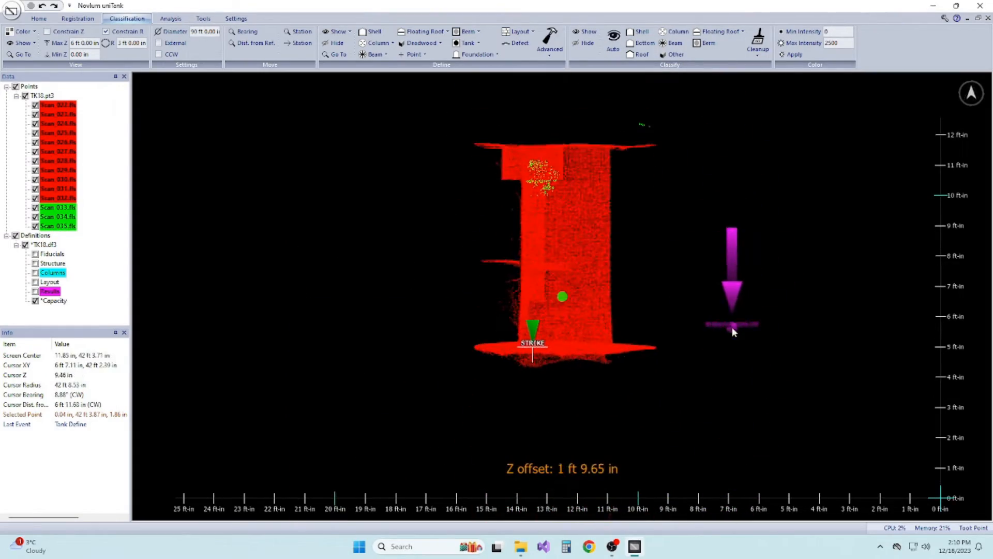
- Constrain the view by elevation instead of radius and show only the Other class of points across the whole tank
left_click(106, 31)
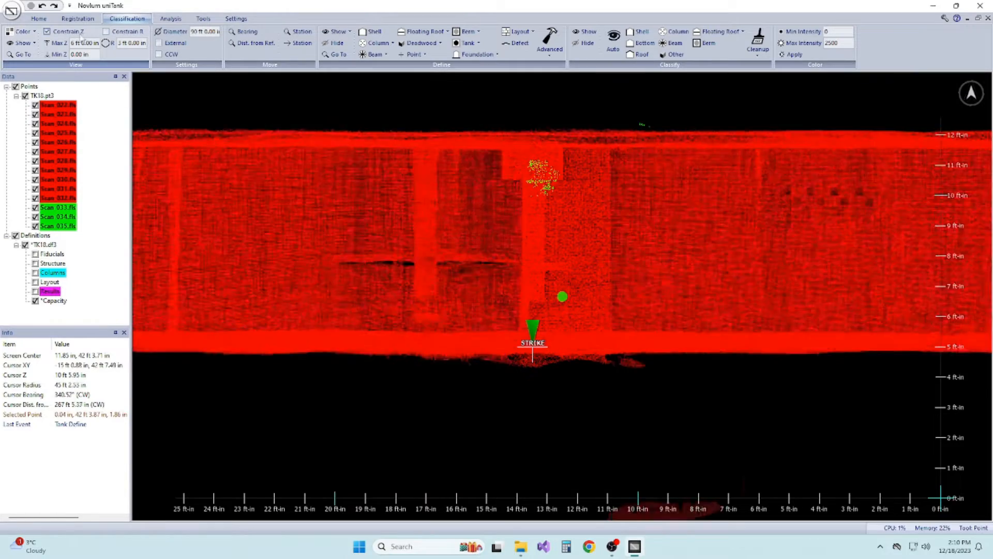
middle_click_drag(709, 269, 714, 300)
scroll(698, 434, "down", 8)
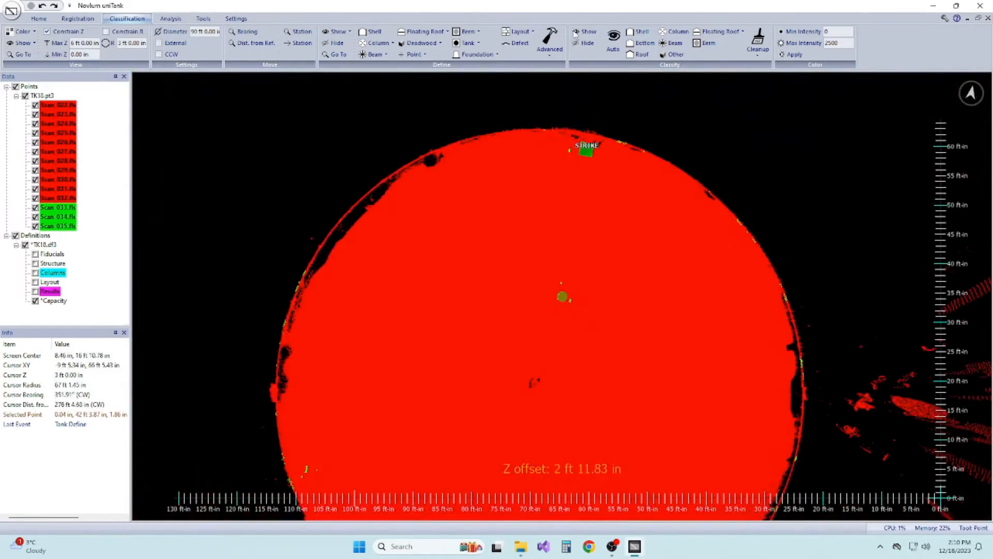
left_click(586, 31)
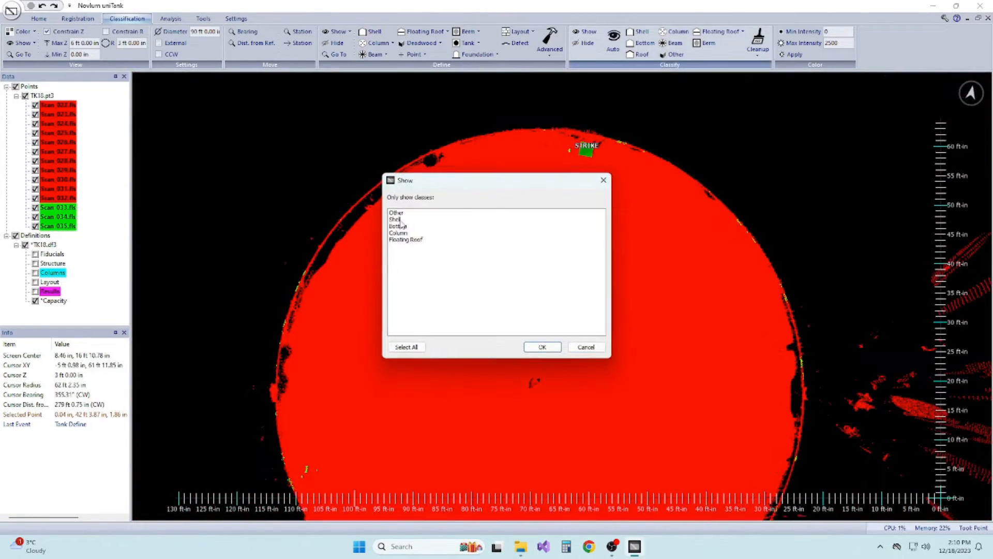
left_click(542, 346)
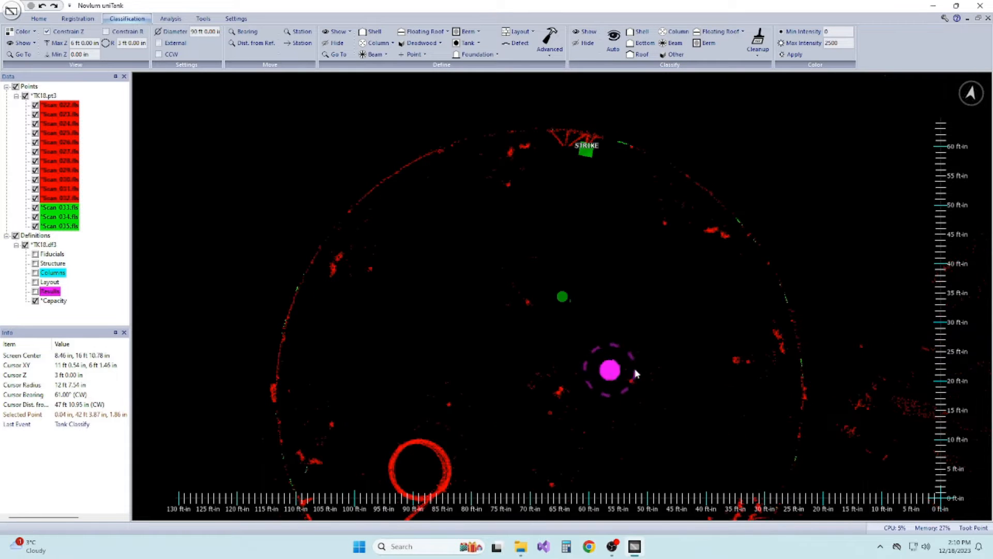
middle_click_drag(646, 366, 666, 386)
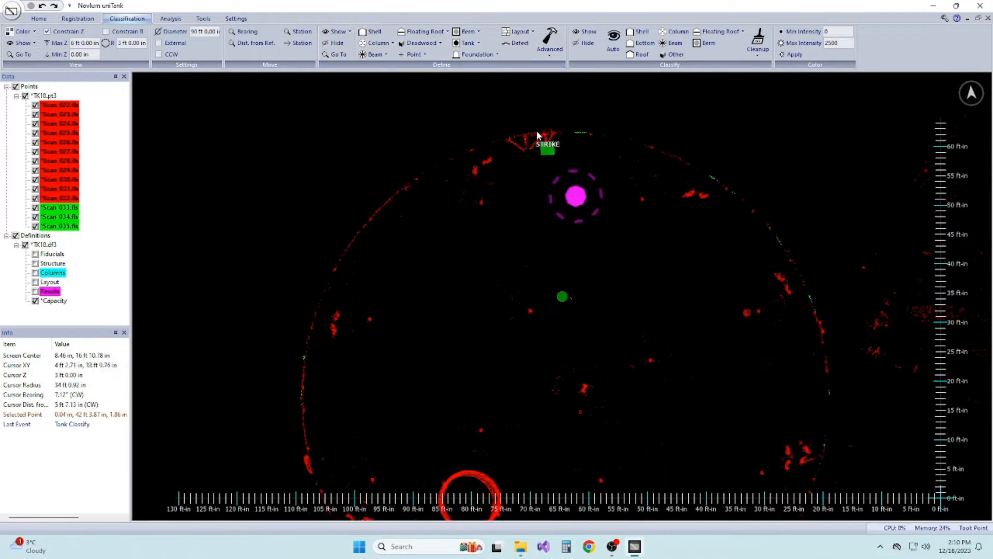
- Run Auto Detect Appurtenances between a minimum Z of 0.00 in and a maximum Z of 6 ft
left_click(421, 44)
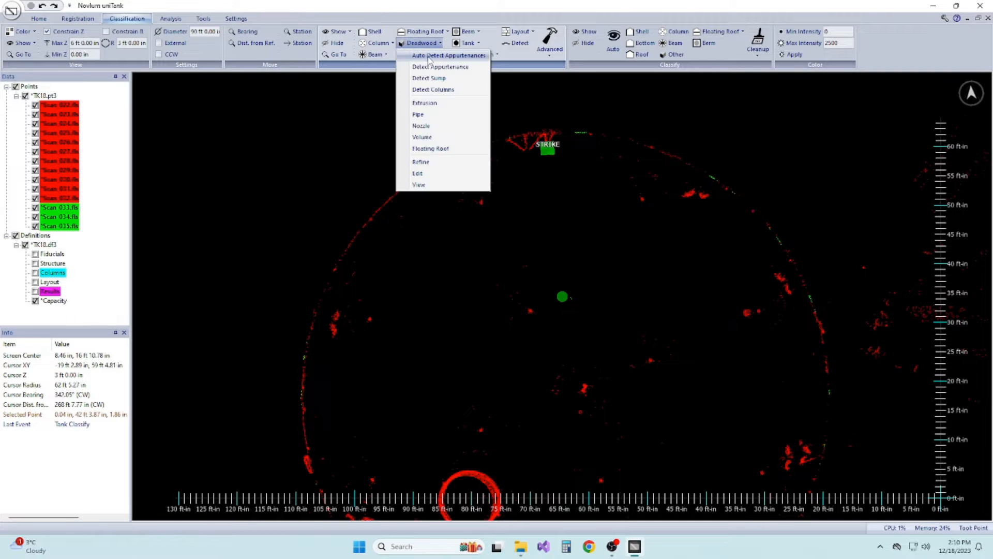
left_click(428, 56)
left_click(575, 292)
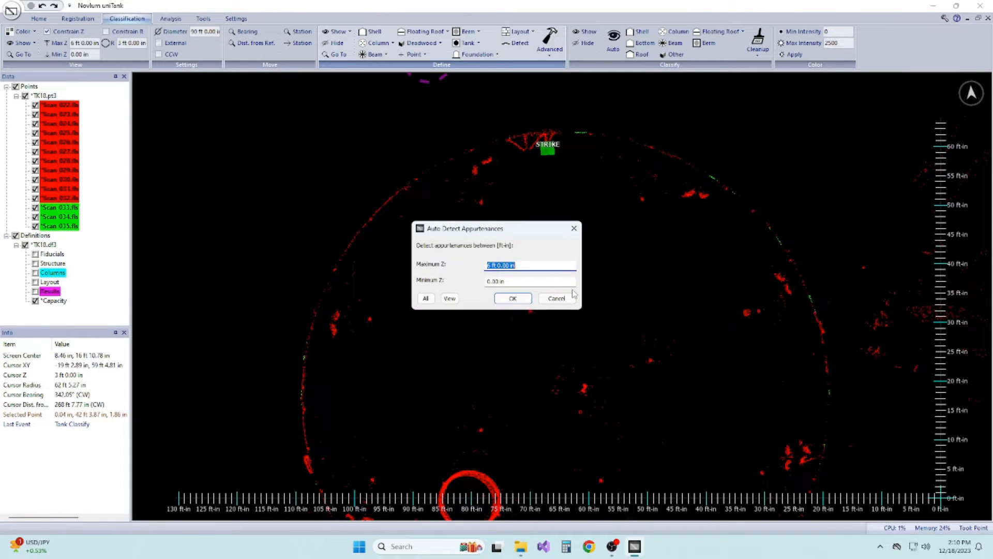
left_click(512, 299)
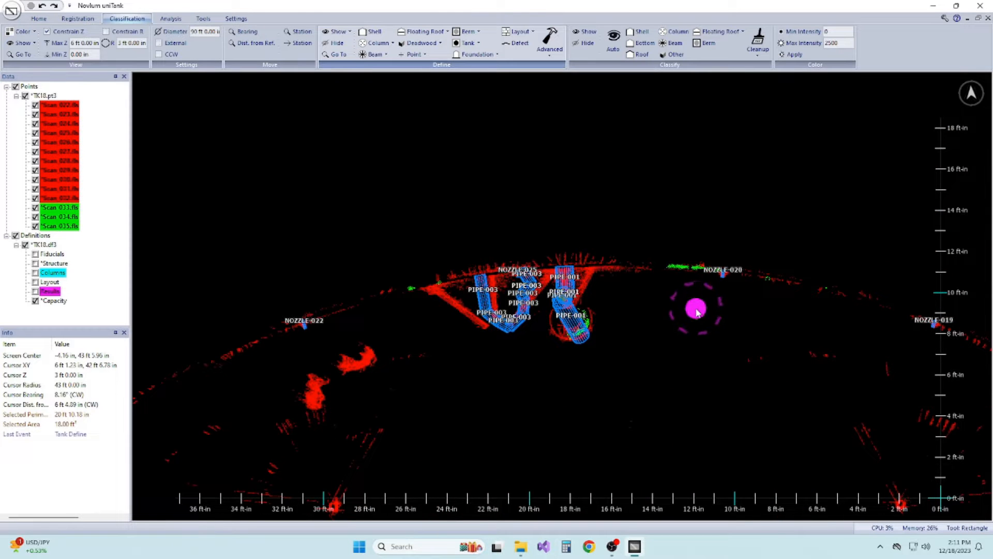
- Delete the falsely detected PIPE-001, PIPE-003 and NOZZLE-025 around the angled supports, plus NOZZLE-020 and NOZZLE-019 along the shell
middle_click_drag(707, 364, 700, 414)
left_click_drag(434, 265, 671, 387)
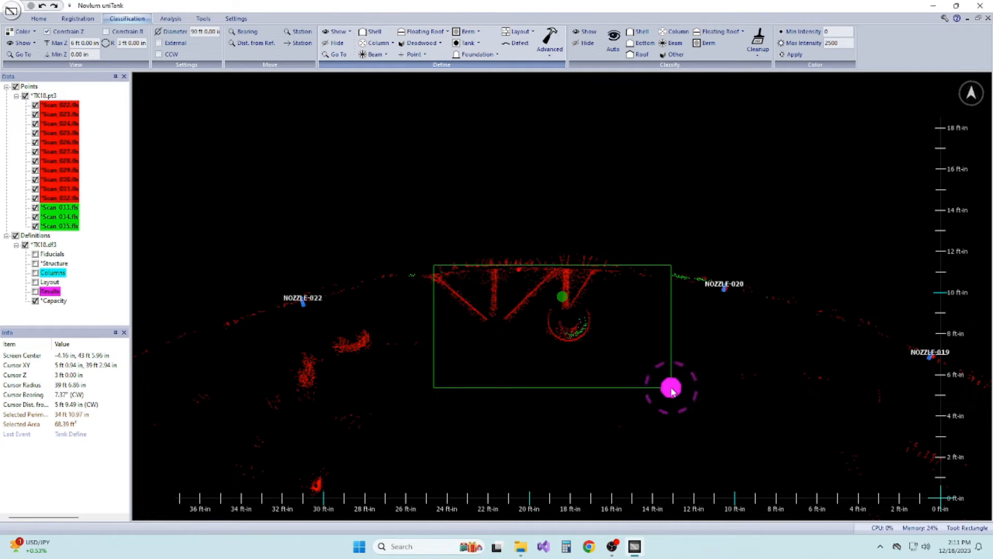
middle_click_drag(692, 332, 611, 209)
scroll(534, 346, "up", 5)
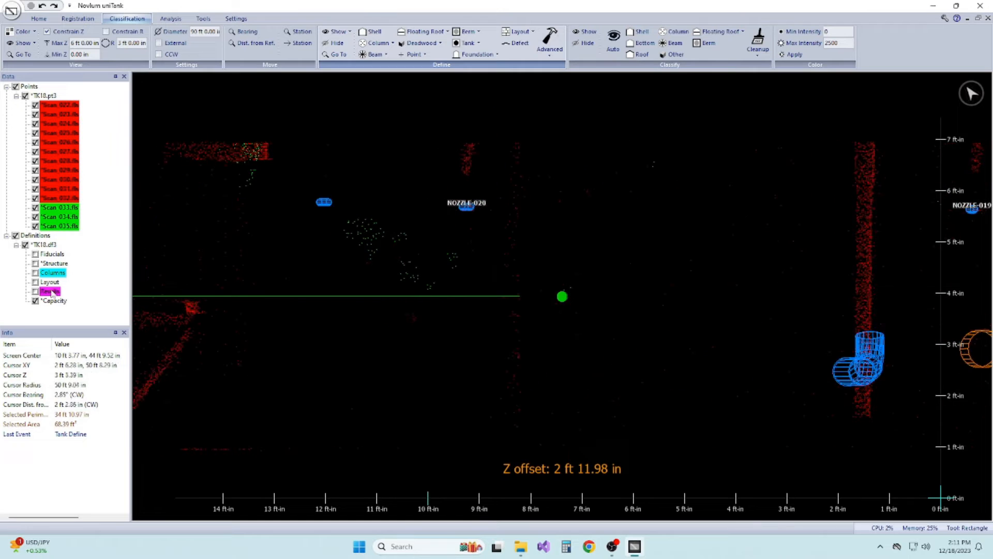
left_click(36, 301)
left_click(35, 301)
middle_click_drag(605, 266, 727, 368)
left_click_drag(257, 214, 837, 322)
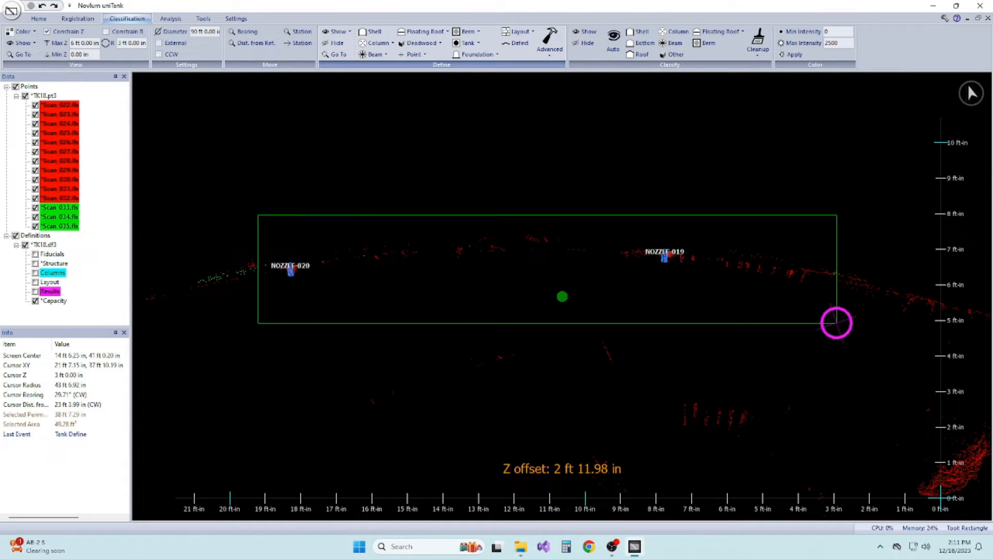
key("Return")
- Box-select and remove the falsely detected NOZZLE-012, NOZZLE-014 and NOZZLE-009 along the shell before MANWAY-001
middle_click_drag(829, 326, 595, 267)
middle_click_drag(672, 378, 750, 416)
middle_click_drag(396, 85, 412, 281)
scroll(595, 397, "down", 2)
middle_click_drag(517, 393, 593, 405)
scroll(646, 403, "up", 4)
middle_click_drag(718, 383, 456, 312)
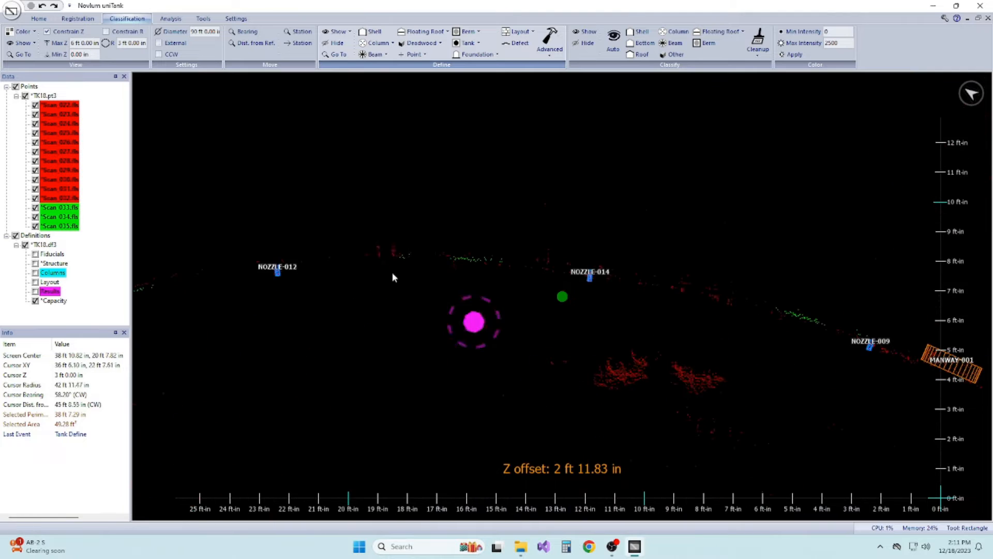
left_click_drag(262, 224, 885, 414)
- Delete the falsely detected NOZZLE-021 and the other unwanted detections along the shell beyond MANWAY-001
scroll(886, 414, "up", 5)
middle_click_drag(886, 413, 357, 476)
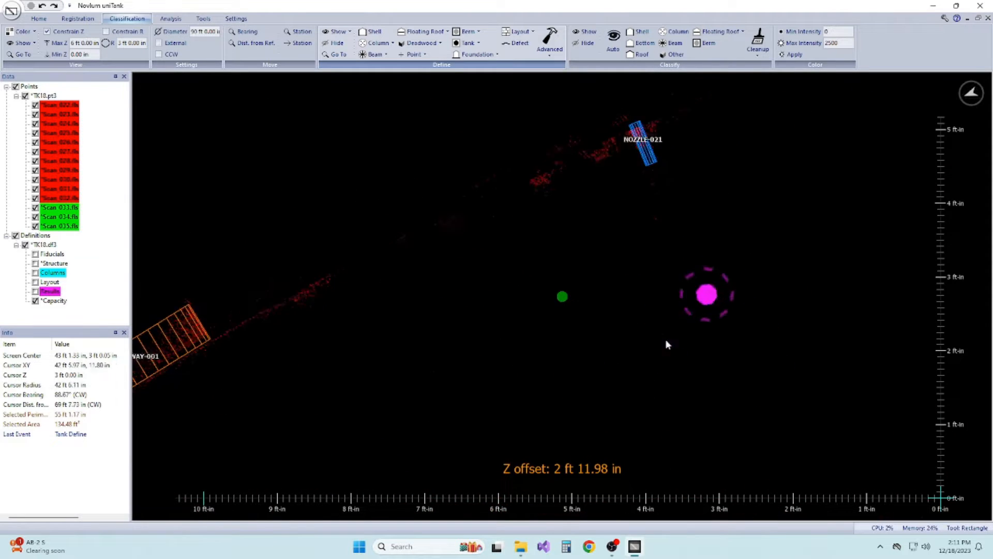
scroll(652, 322, "down", 4)
middle_click_drag(766, 258, 617, 337)
middle_click_drag(810, 308, 607, 344)
scroll(606, 344, "down", 2)
left_click_drag(304, 296, 415, 340)
key("Delete")
key("Return")
mouse_move(878, 282)
middle_mouse_down()
mouse_move(542, 341)
mouse_move(490, 347)
mouse_move(465, 328)
middle_mouse_up()
left_click_drag(449, 251, 814, 384)
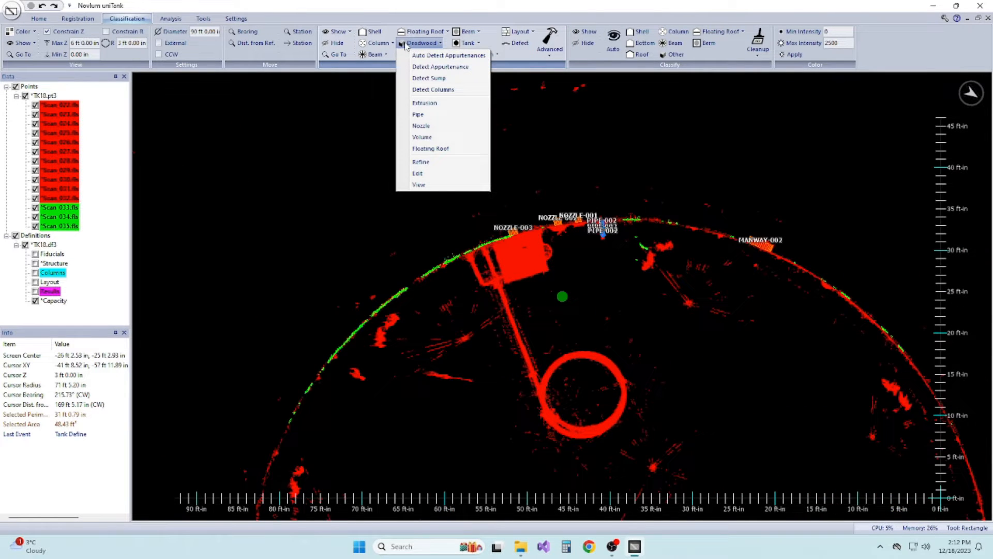
- Run Detect Columns on the tank with the SCH STD pipe schedule
left_click(433, 89)
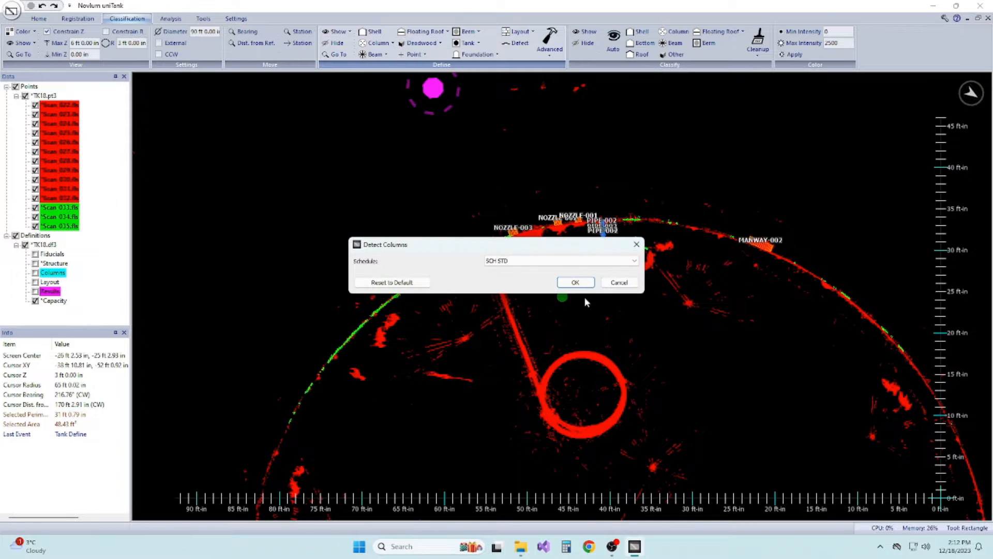
left_click(588, 284)
- Draw a line about 3 ft 9 in long along the smaller sump drain pipe's centreline, from its shell end to the first elbow
middle_click_drag(869, 460, 756, 284)
scroll(739, 305, "down", 2)
middle_click_drag(678, 372, 792, 366)
scroll(521, 269, "down", 1)
middle_click_drag(521, 268, 572, 366)
scroll(549, 264, "up", 5)
middle_click_drag(610, 219, 629, 310)
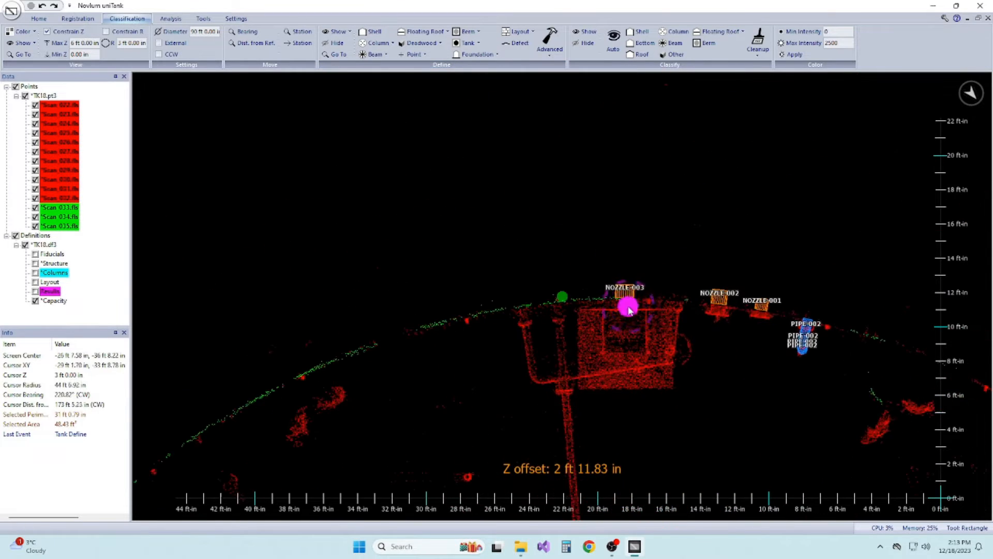
scroll(643, 310, "up", 4)
middle_click_drag(643, 295, 673, 436)
scroll(675, 339, "up", 5)
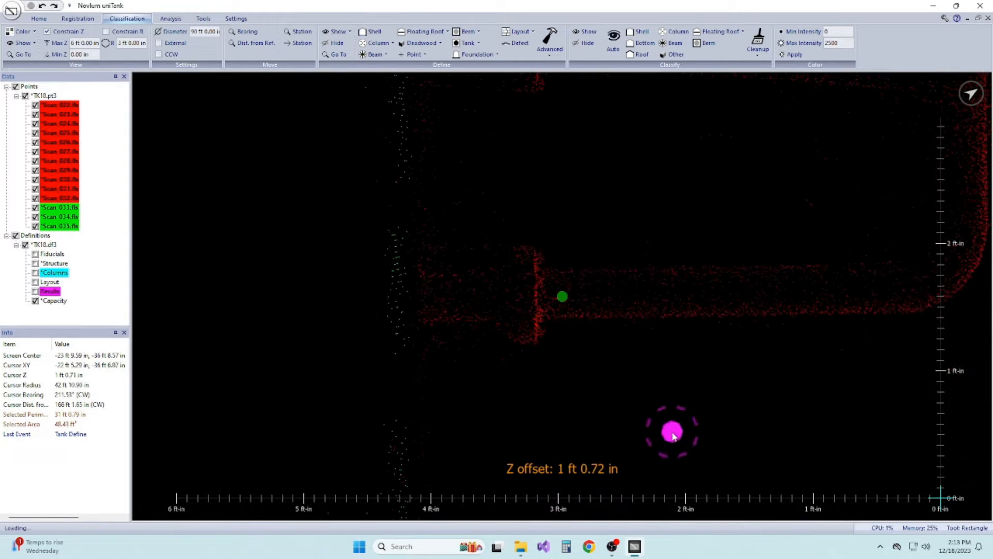
left_click(39, 18)
left_click(178, 41)
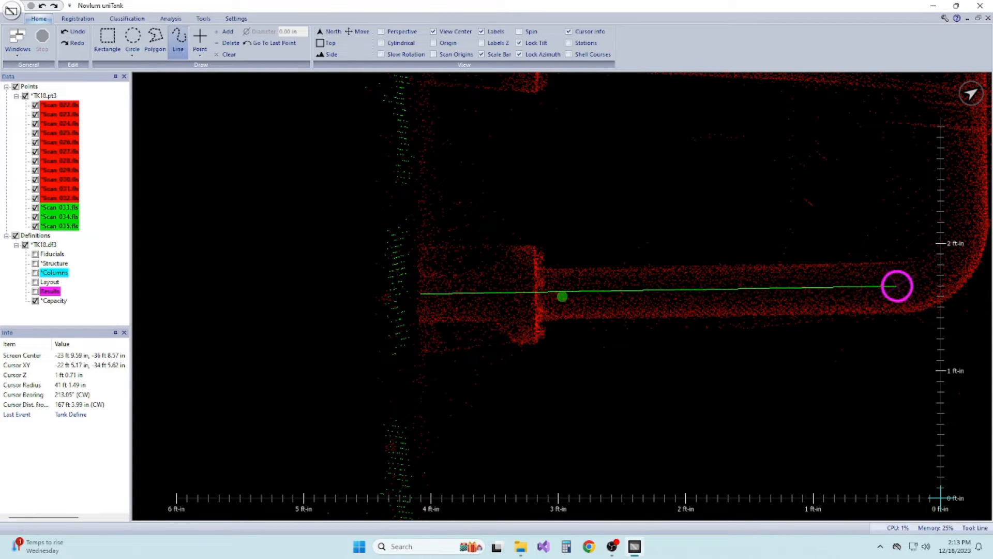
- Continue the line around the drain pipe's first elbow, to a length of about 4 ft 7 in
middle_click_drag(899, 285, 785, 305)
right_click_drag(785, 306, 767, 278)
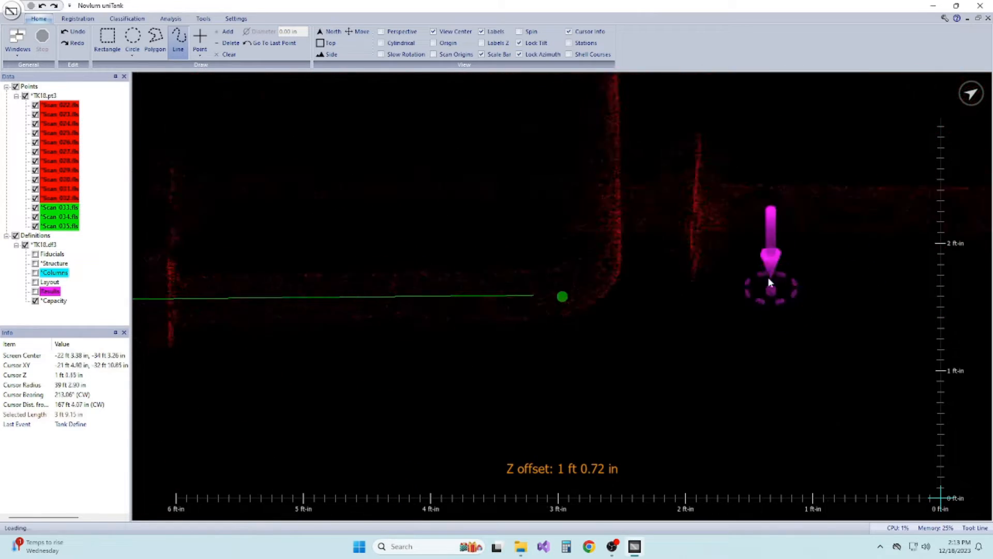
middle_click_drag(767, 285, 762, 284)
right_click_drag(763, 284, 561, 338)
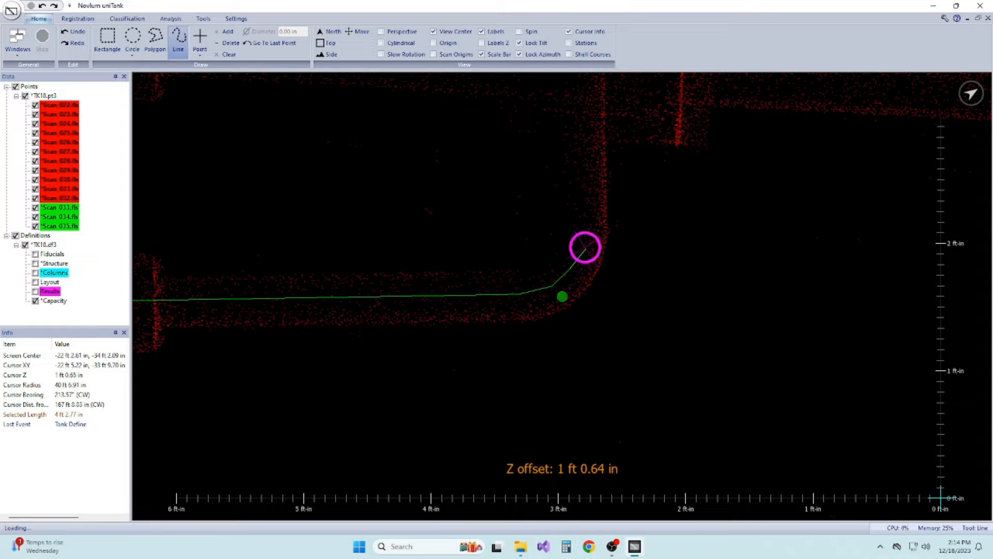
- Extend the line along the drain pipe's long run and down its vertical leg into the sump, to about 13 ft 2 in total
right_click_drag(581, 225, 691, 343)
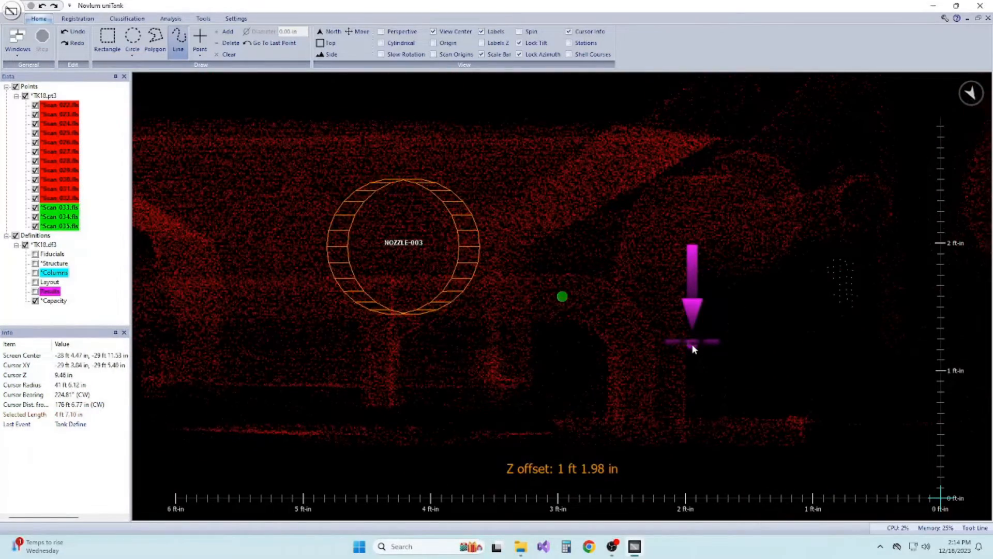
key("t")
middle_click_drag(766, 391, 763, 402)
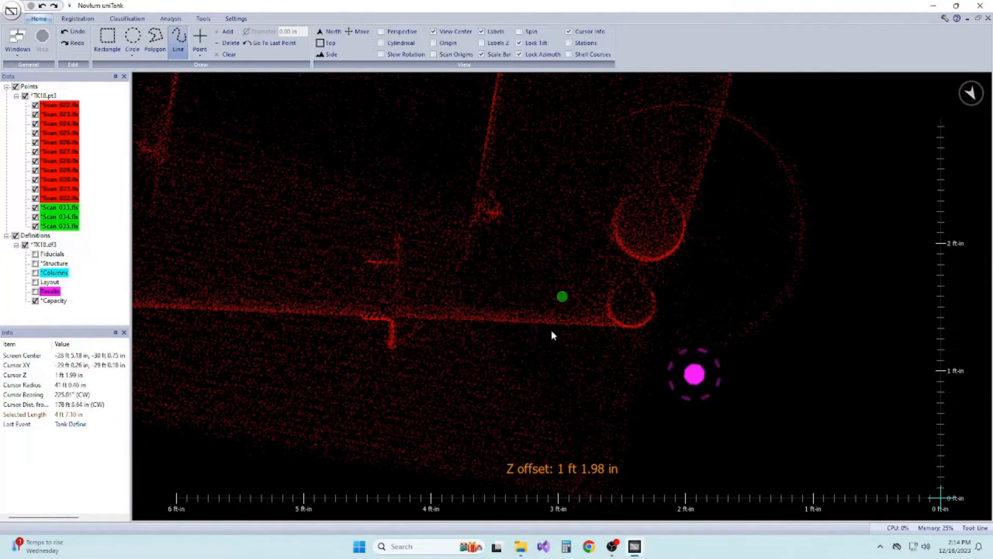
key("s")
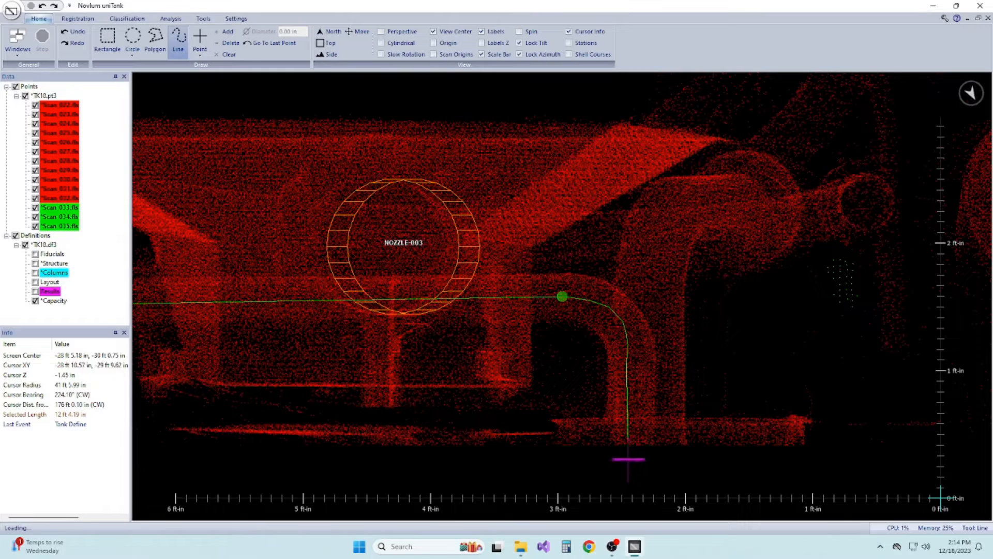
key("t")
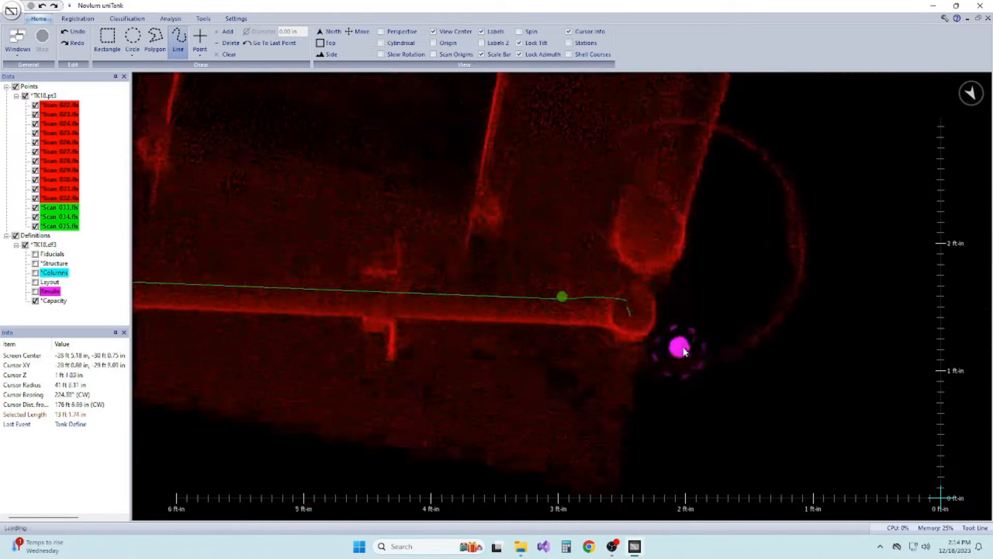
- Define the traced line as an ANSI (Hollow) deadwood pipe, SCH STD, 4.000 in nominal, named Sump Drain1, located Inside (subtracts volume)
left_click(127, 19)
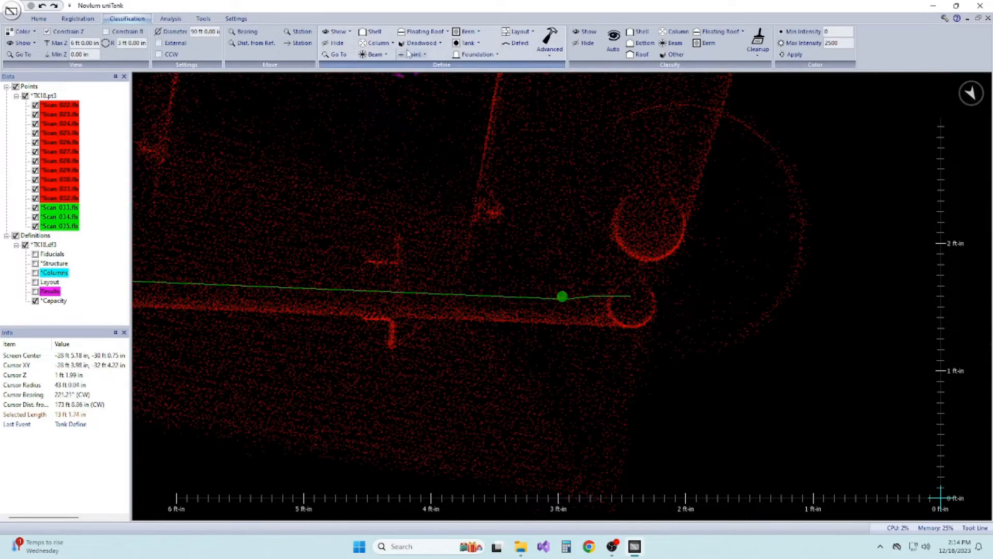
left_click(422, 43)
left_click(443, 120)
left_click(442, 121)
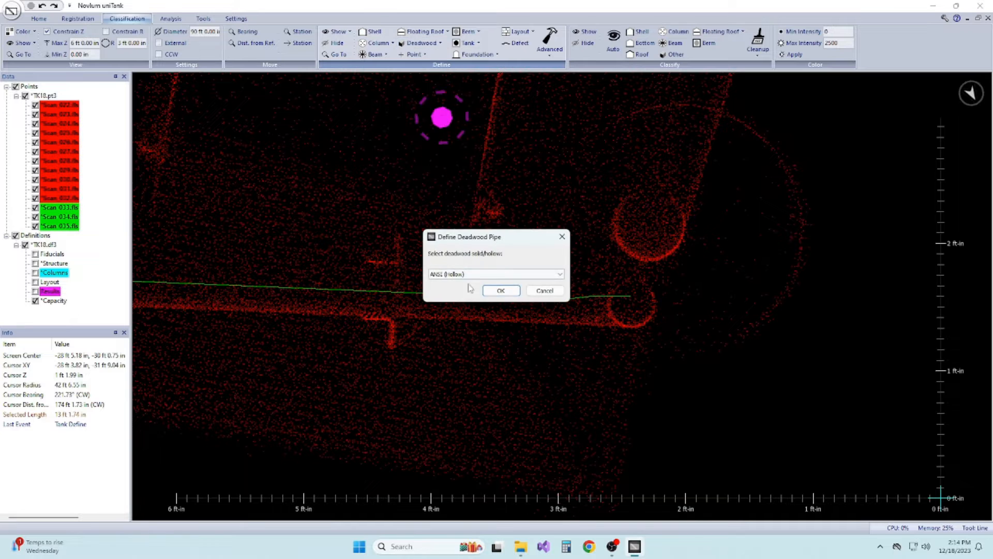
left_click(506, 276)
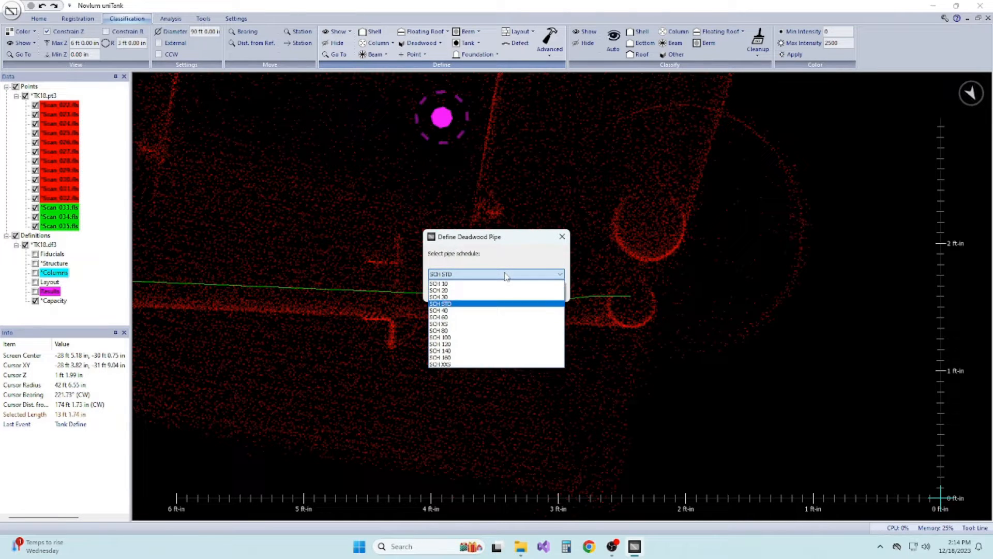
left_click(506, 275)
left_click(512, 291)
left_click(512, 278)
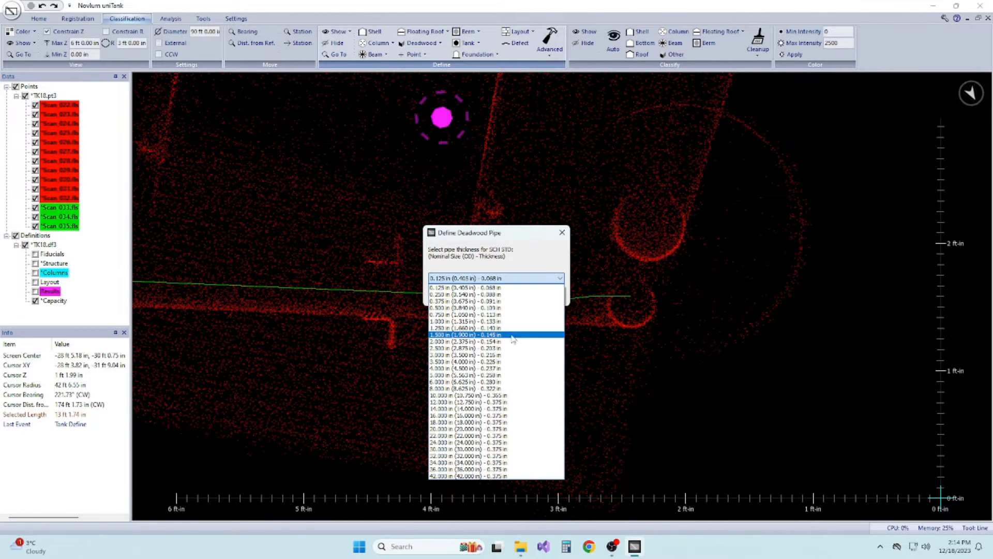
left_click(516, 368)
left_click(512, 293)
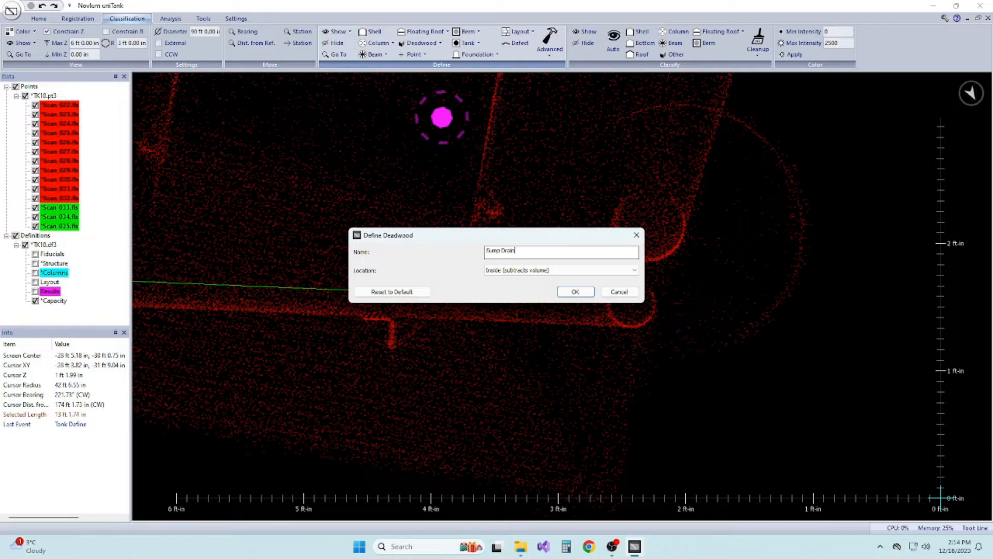
type("1")
key("Return")
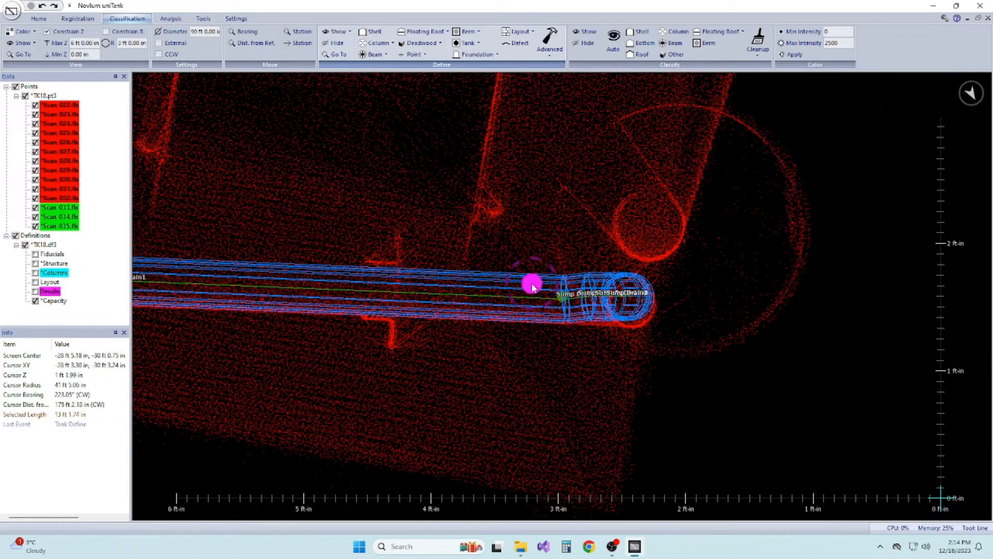
- Measure the diameter of the larger drain pipe next to Sump Drain1 with a line across its circular section
scroll(629, 331, "down", 3)
scroll(629, 331, "up", 5)
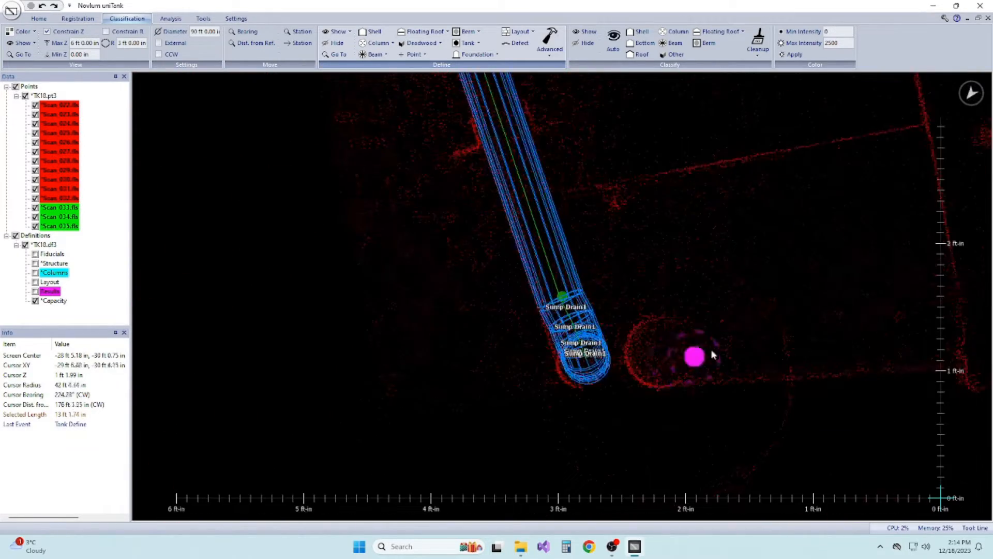
middle_click_drag(629, 287, 640, 224)
middle_click_drag(699, 205, 605, 313)
left_click(236, 19)
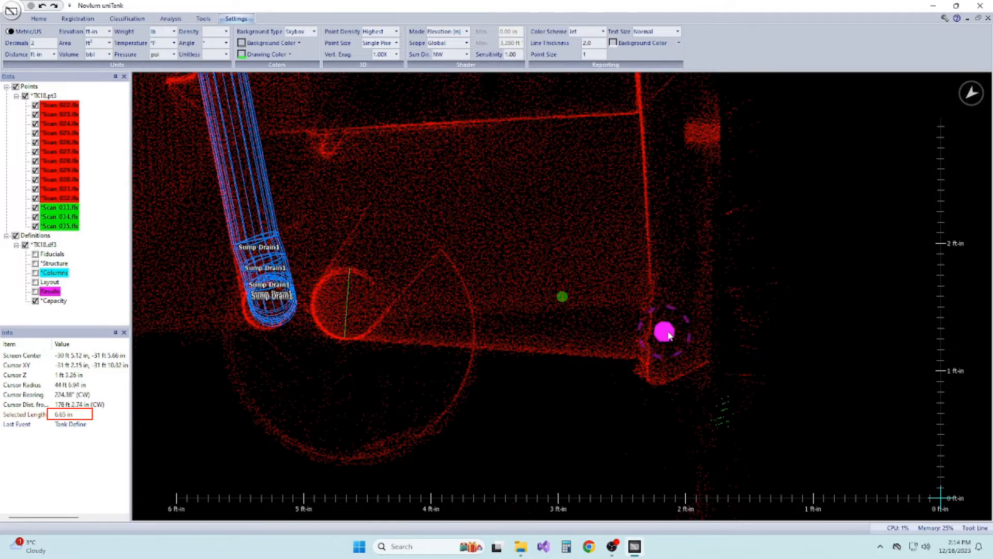
- Trace a line about 4 ft 6 in long along the larger drain pipe, from its shell end around the elbow down into the sump
middle_click_drag(696, 338, 698, 396)
left_click(78, 19)
left_click(133, 31)
middle_click_drag(694, 333, 582, 306)
key("t")
key("t")
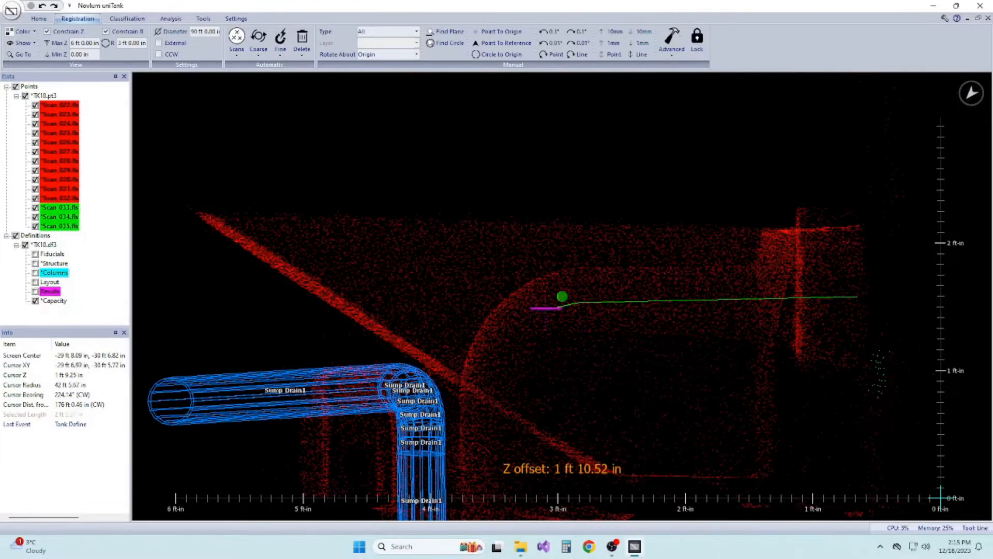
middle_click_drag(498, 398, 504, 340)
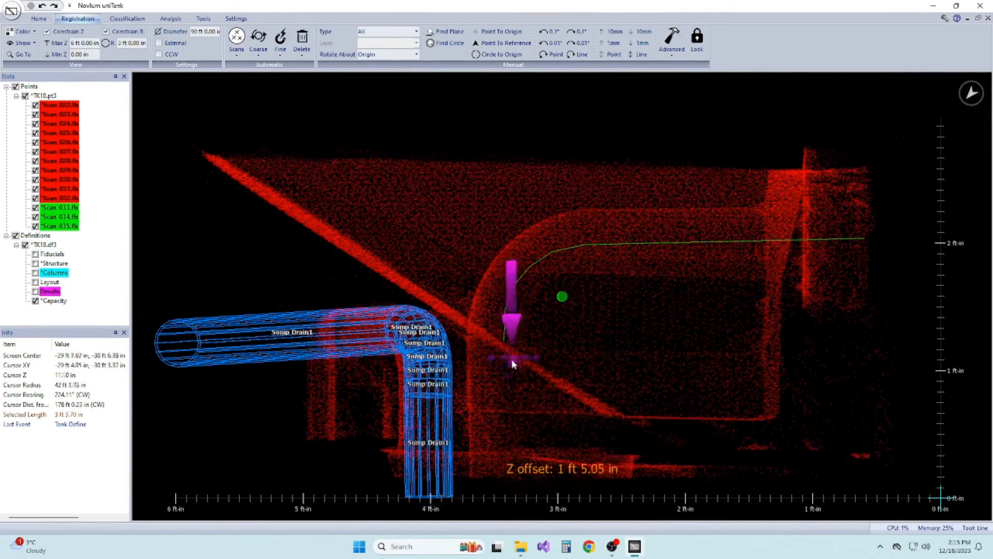
middle_click_drag(501, 496, 497, 360)
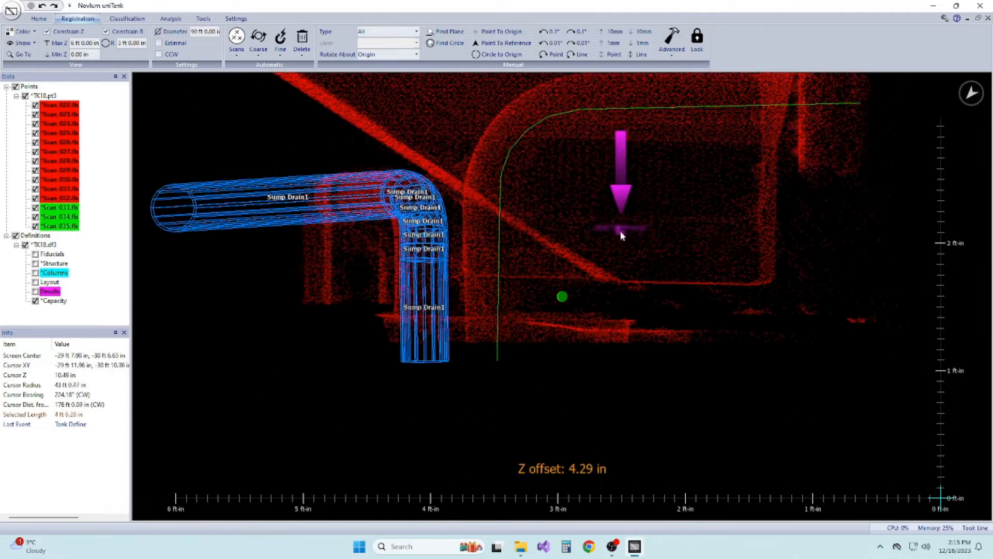
- Define the traced line as an ANSI (Hollow) deadwood pipe, SCH STD, 6.000 in nominal, named Sump Drain2, located Inside (subtracts volume)
left_click(135, 18)
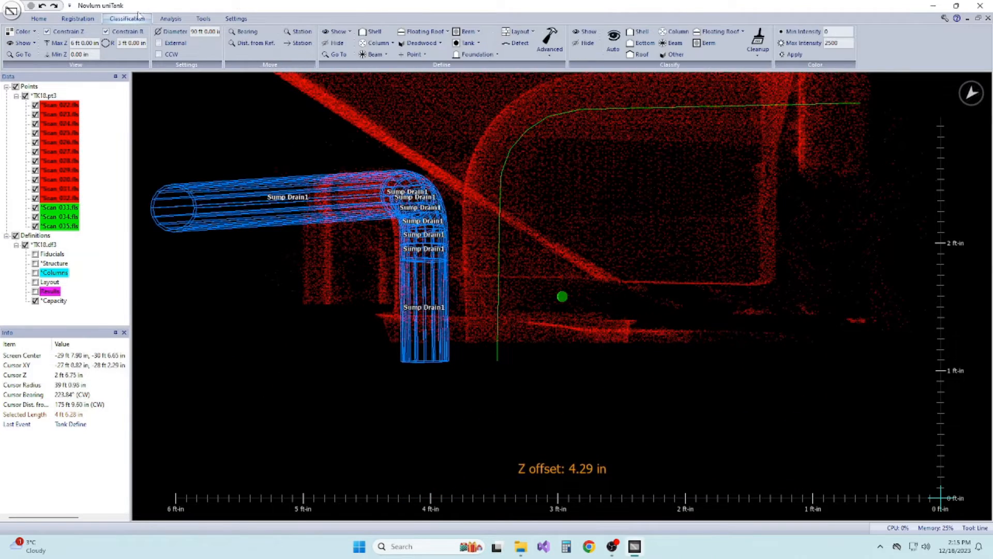
left_click(435, 44)
left_click(453, 115)
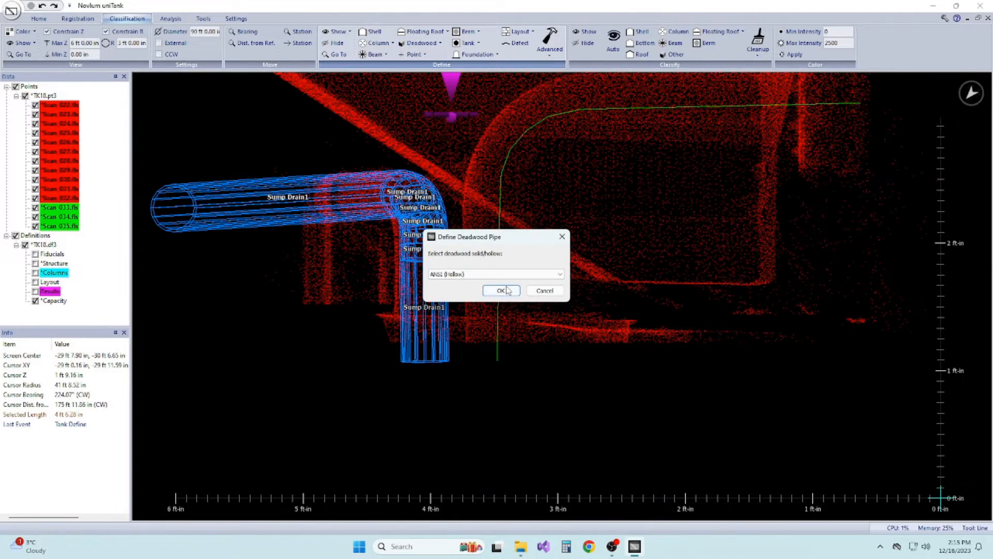
left_click(501, 291)
left_click(501, 291)
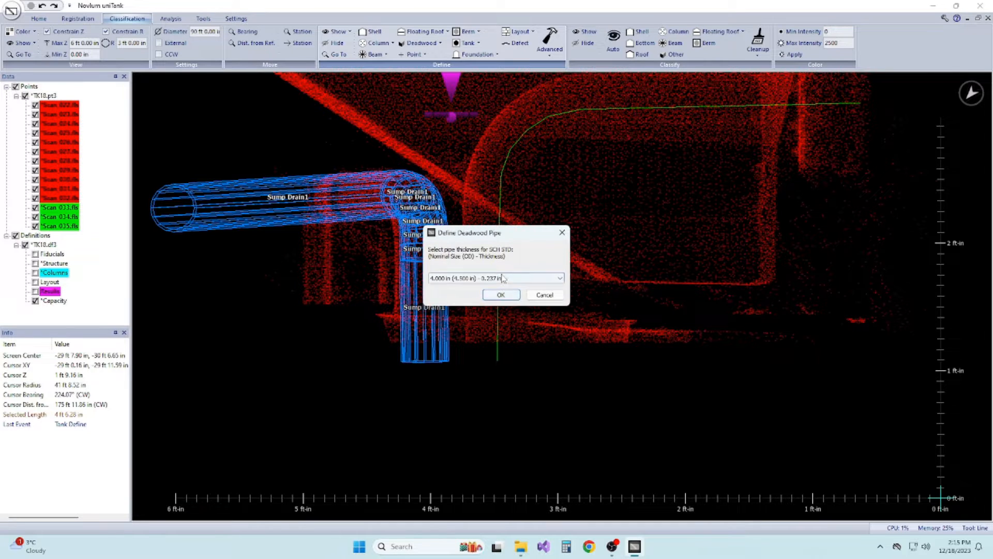
left_click(497, 278)
left_click(483, 383)
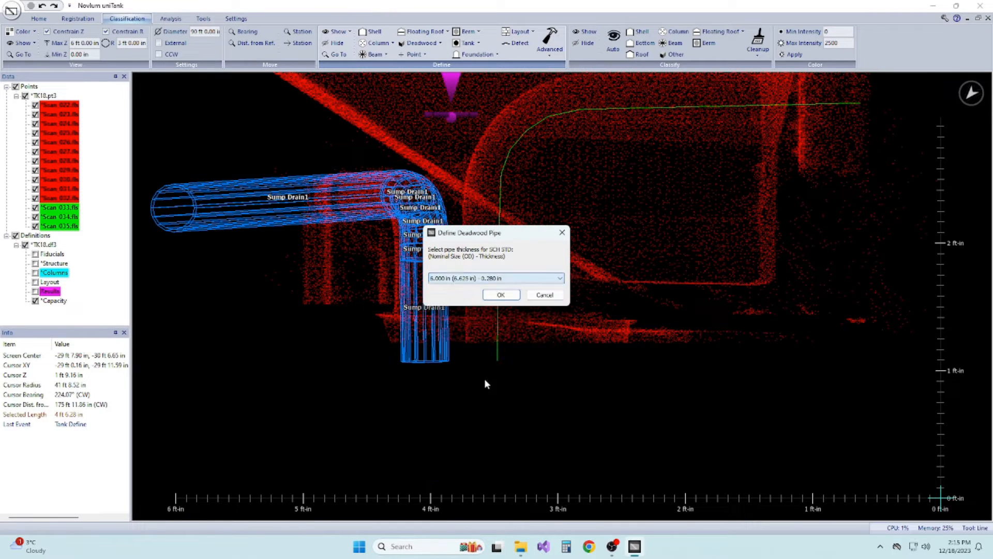
left_click(500, 292)
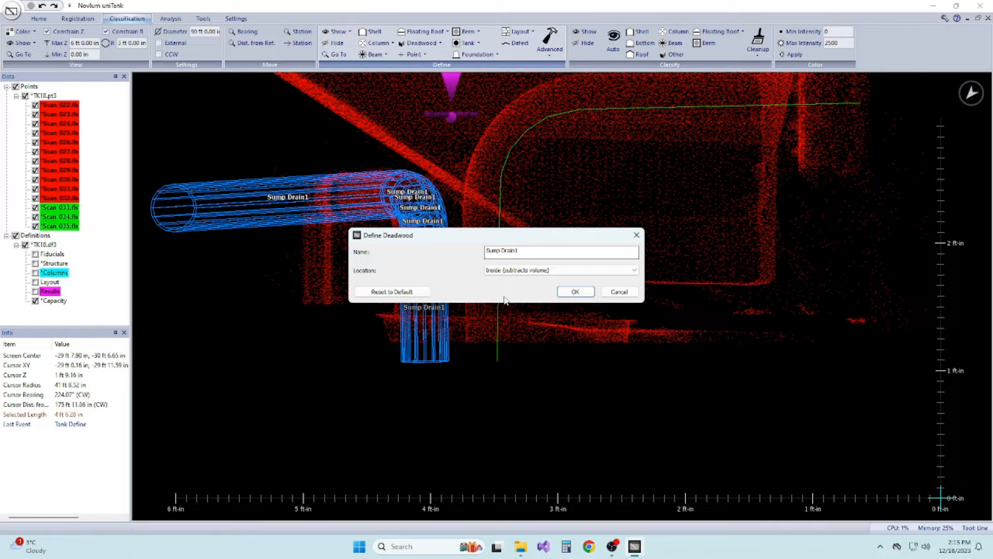
key("Return")
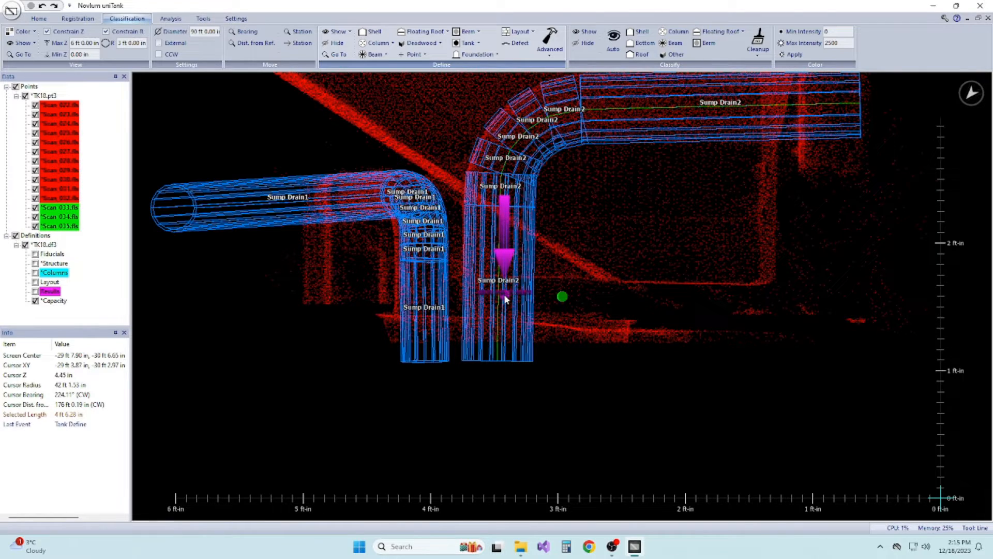
key("t")
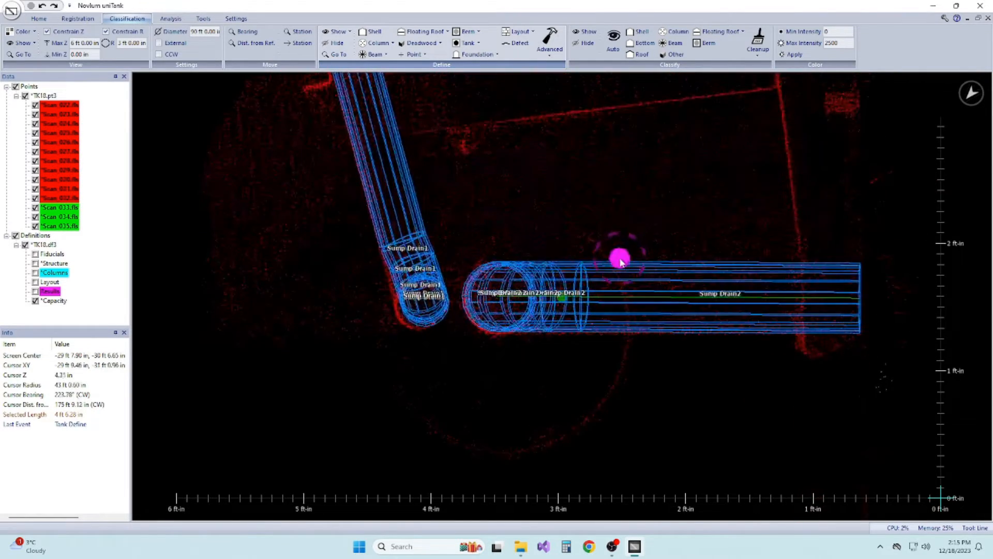
scroll(622, 280, "down", 3)
middle_click_drag(623, 300, 722, 333)
left_click(39, 18)
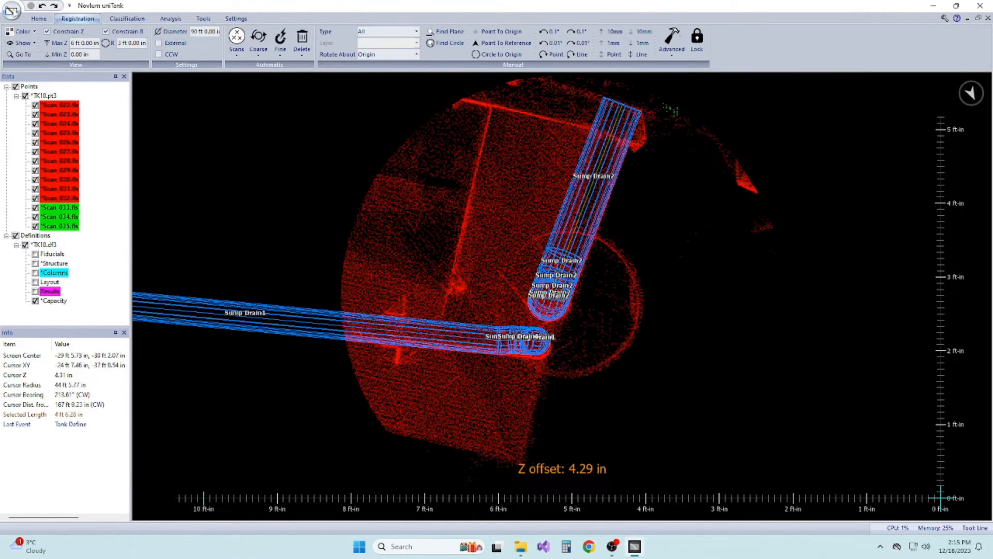
- Select the sump opening with a circle about 2 ft 7.5 in in diameter and detect it as a sump
left_click(133, 37)
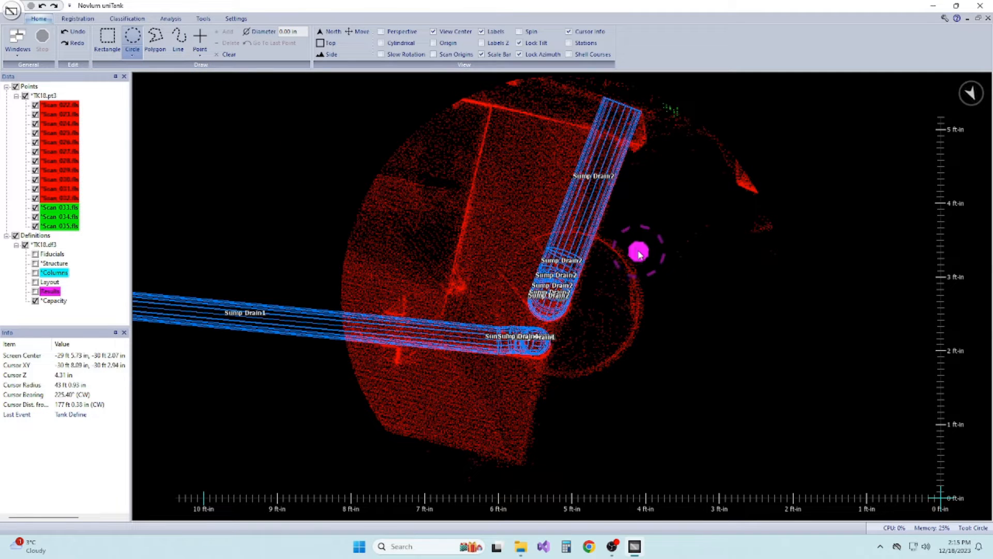
left_click_drag(639, 249, 492, 378)
left_click(127, 19)
left_click(422, 42)
left_click(429, 76)
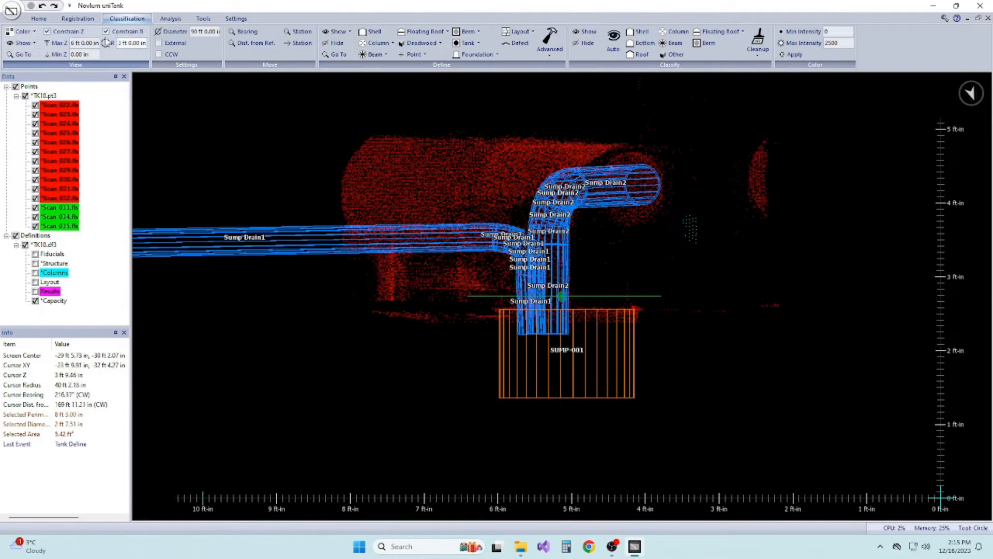
- Examine the pipework around the sump drains with the height and radius constraints temporarily lifted, to locate the start of the floating roof drain pipe
left_click(70, 32)
middle_click_drag(610, 331, 542, 288)
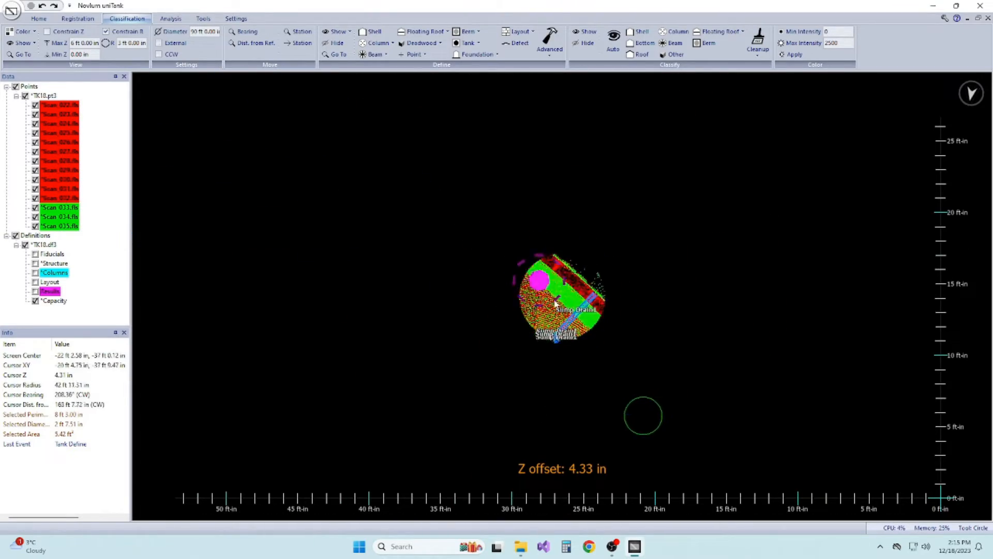
scroll(624, 348, "down", 1)
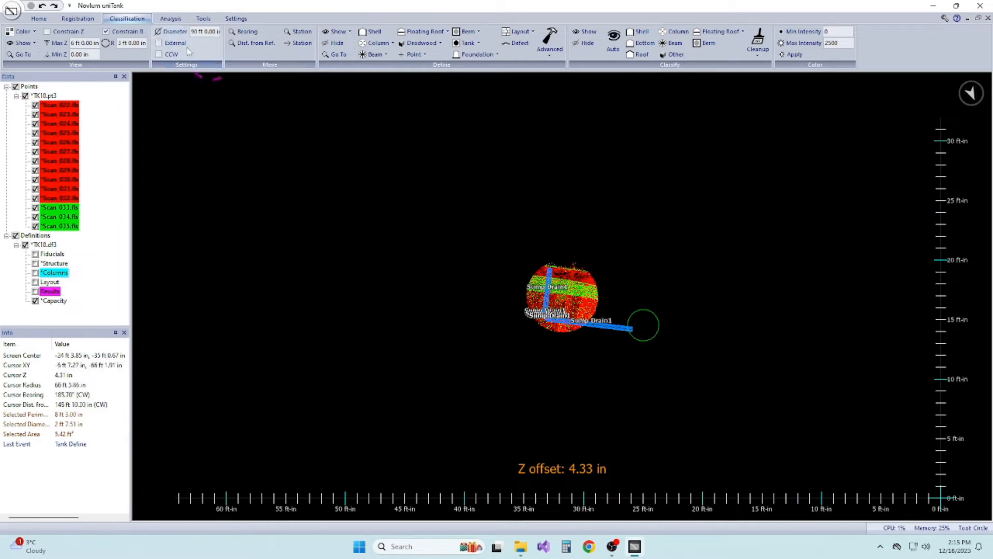
left_click(139, 33)
middle_click_drag(825, 406, 759, 425)
scroll(726, 385, "up", 5)
middle_click_drag(632, 419, 797, 388)
scroll(797, 389, "up", 5)
middle_click_drag(681, 365, 819, 463)
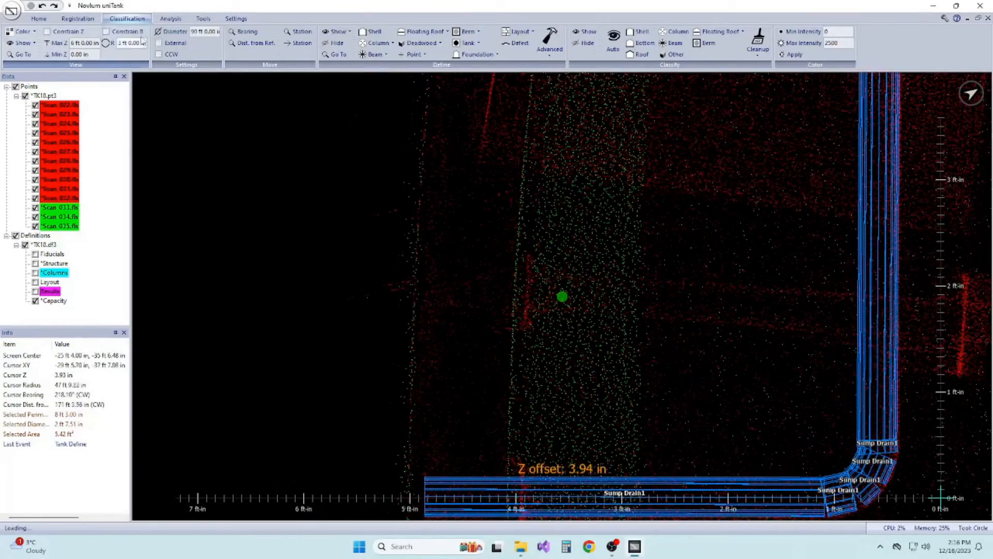
left_click(64, 34)
middle_click_drag(685, 377, 698, 199)
middle_click_drag(766, 487, 707, 382)
- Start a line at the shell end of the floating roof drain pipe beside Sump Drain1 and trace about 2 ft 11 in along it
key("l")
left_click(551, 268)
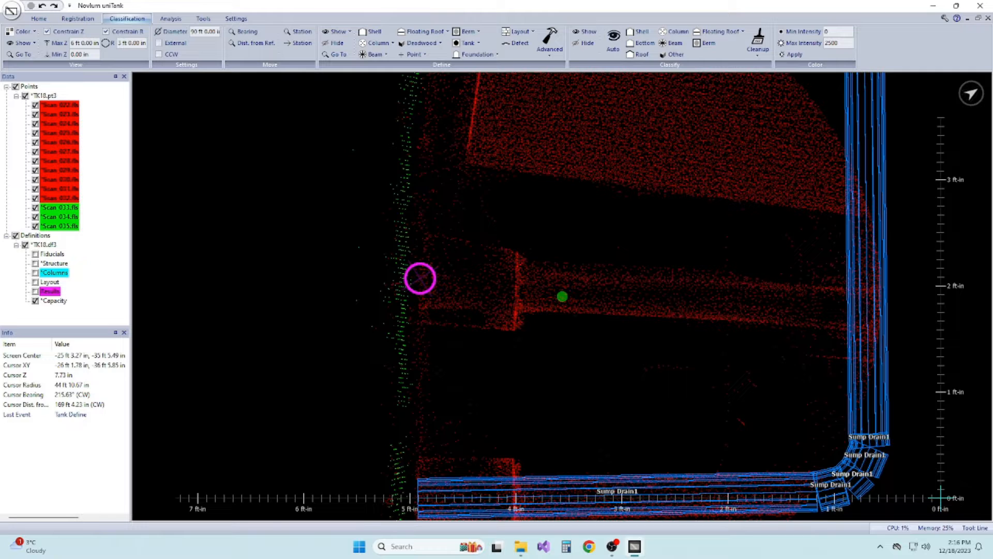
left_click_drag(420, 280, 732, 301)
middle_click_drag(934, 344, 518, 353)
key("space")
- Extend the line along the straight drain pipe to its flange, at about 16 ft 6 in, and on to the following coupling
middle_click_drag(854, 357, 517, 360)
middle_click_drag(812, 360, 465, 360)
middle_click_drag(742, 356, 843, 352)
key("space")
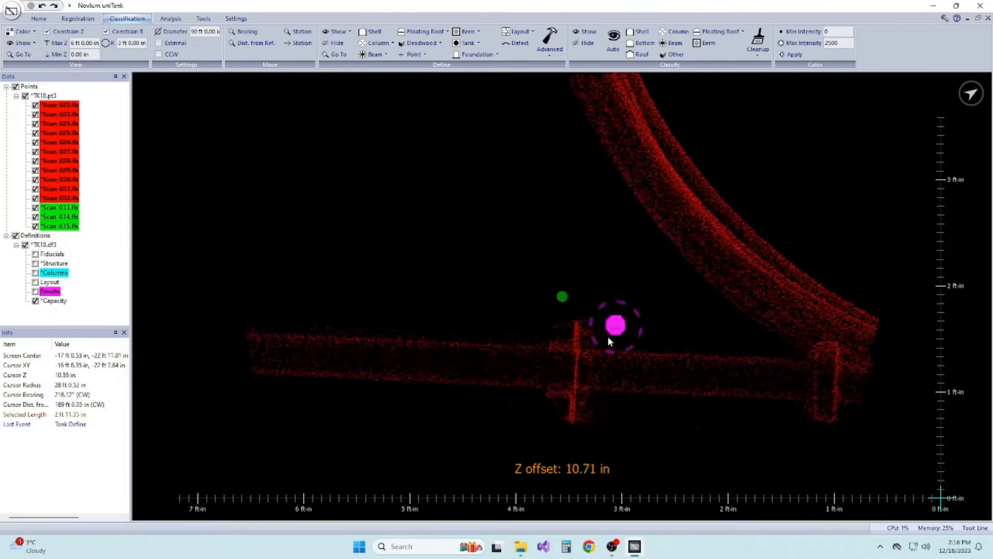
left_click(576, 367)
key("space")
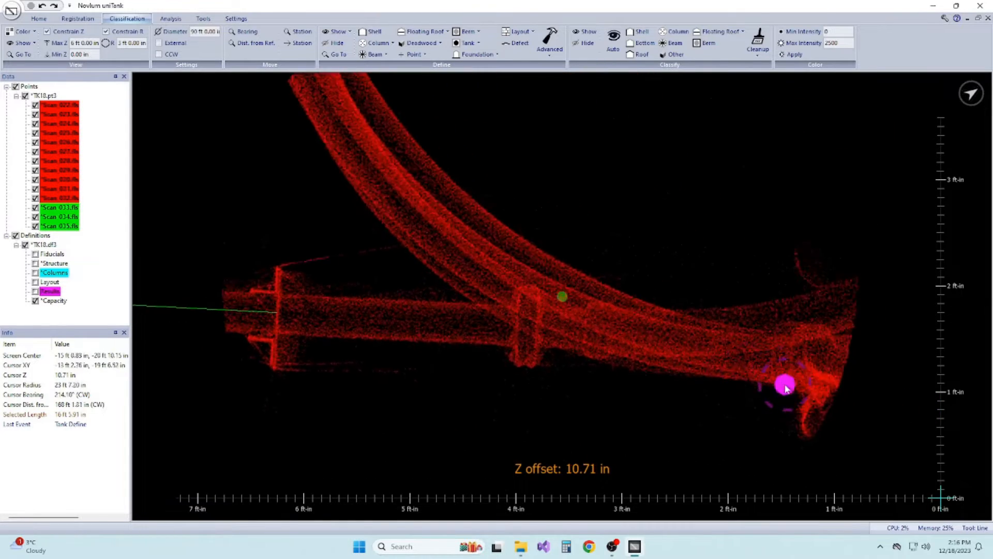
middle_click_drag(803, 365, 805, 372)
key("space")
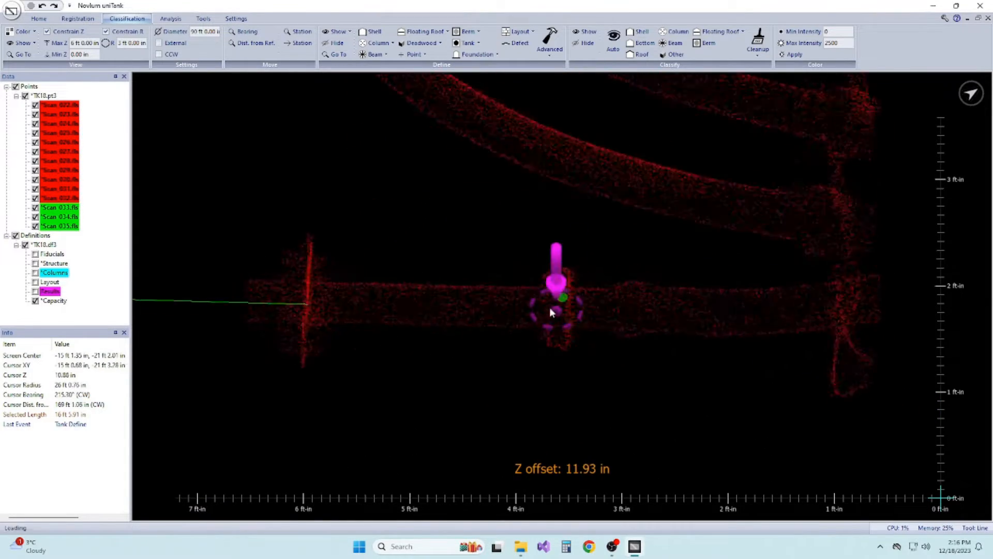
left_click(563, 314)
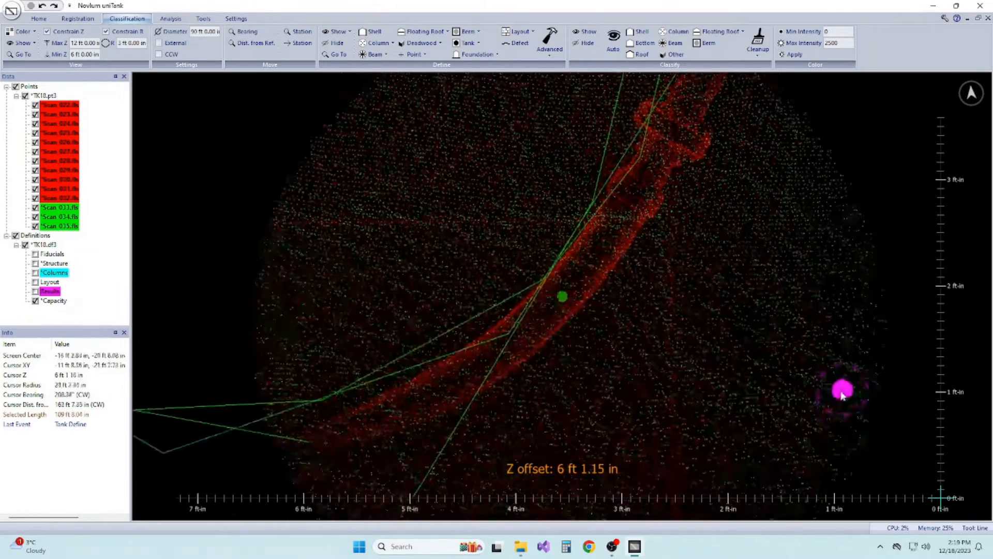
- Continue the line along the upper drain pipe and around the final elbow to the floating roof, to about 137 ft 10 in in total
middle_click_drag(842, 396, 741, 382)
middle_click_drag(582, 327, 656, 352)
key("space")
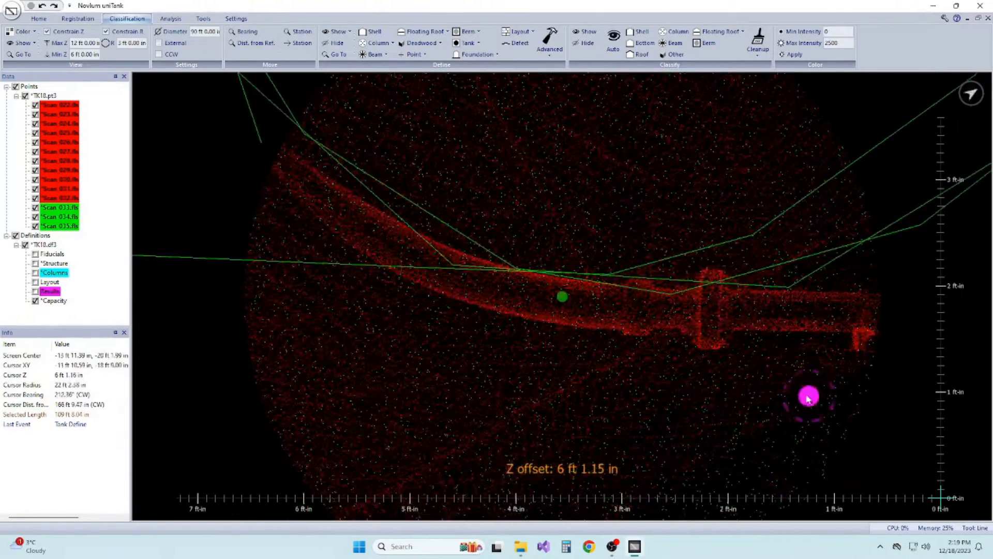
middle_click_drag(874, 317, 792, 328)
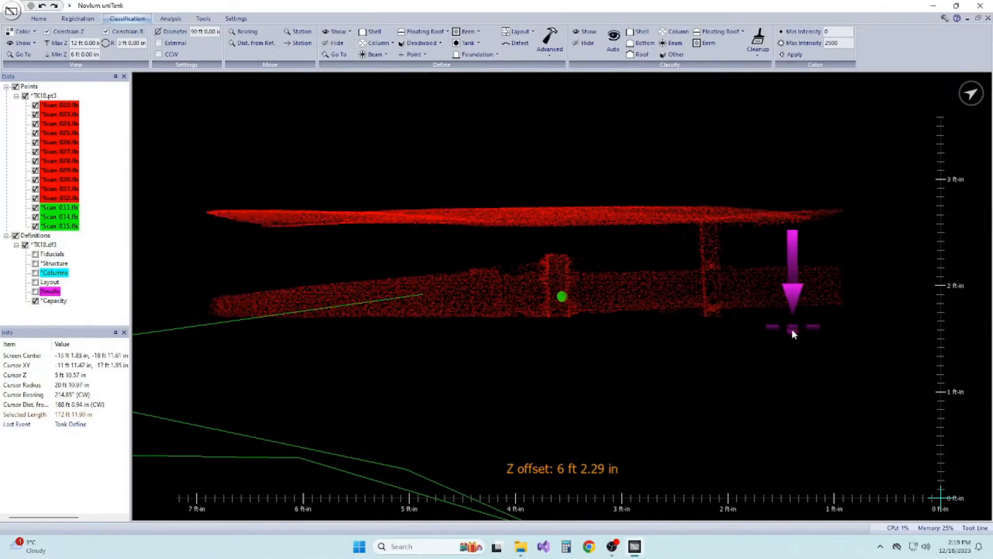
key("space")
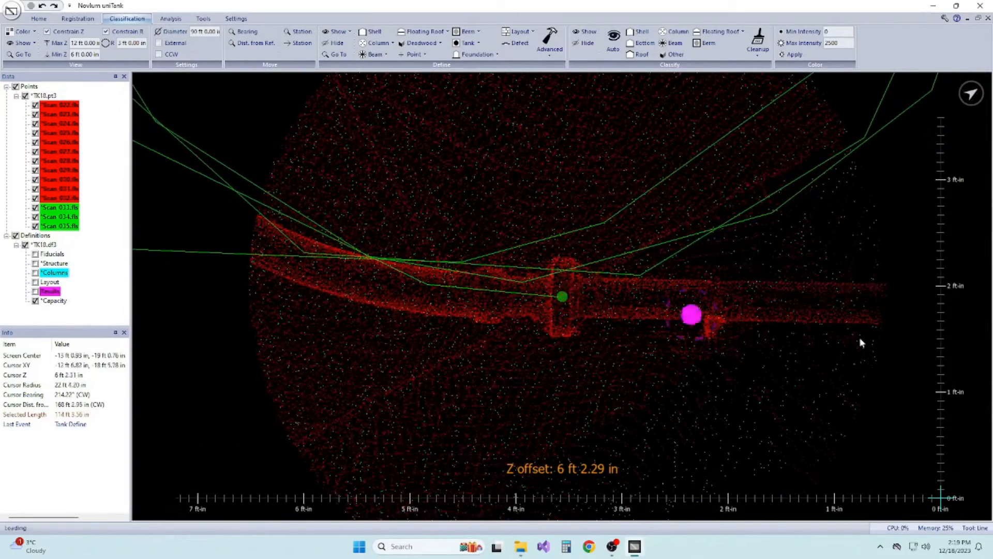
key("space")
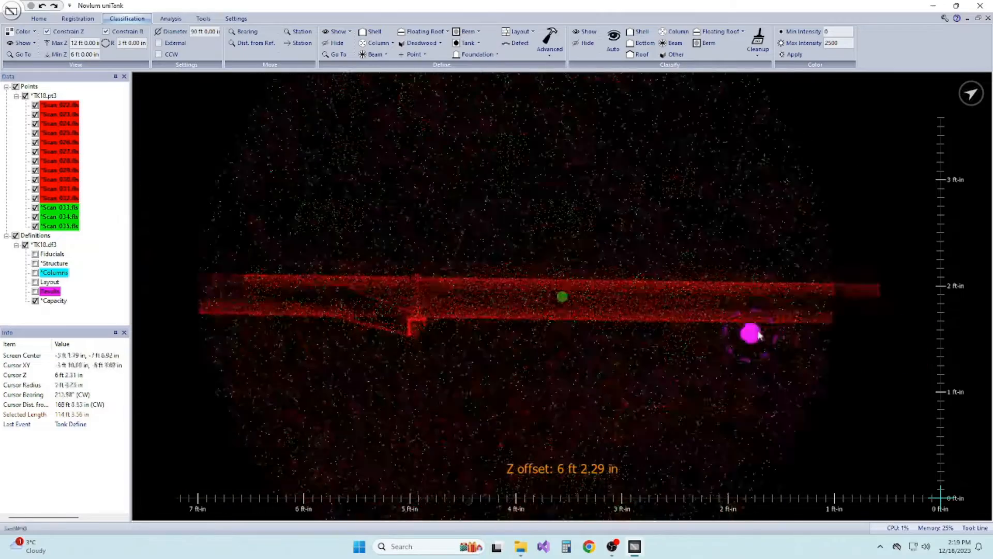
key("space")
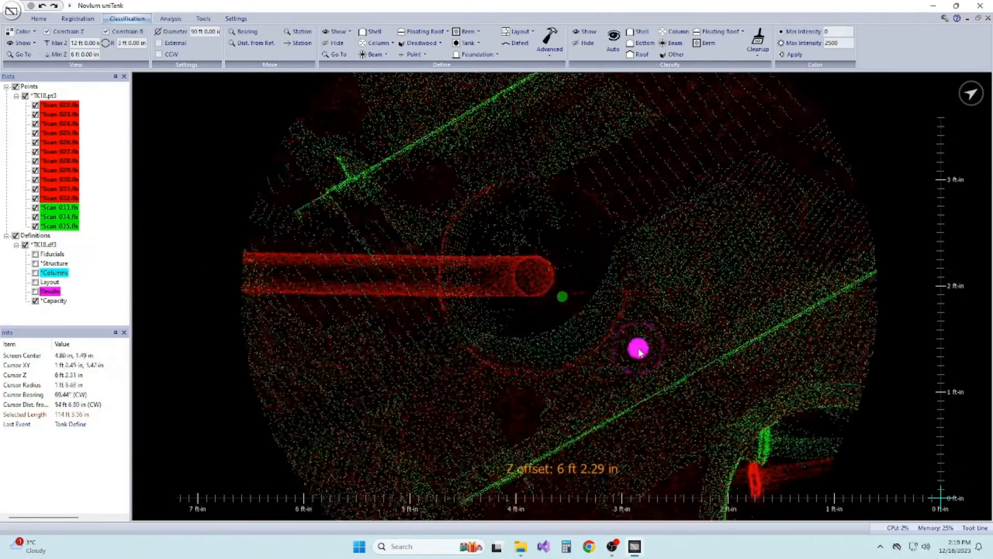
key("space")
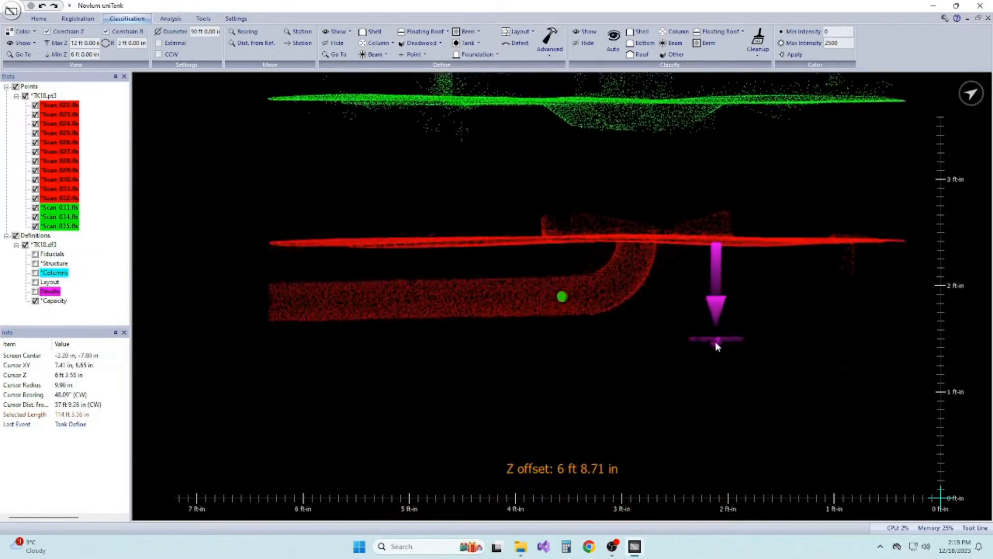
key("space")
key("space")
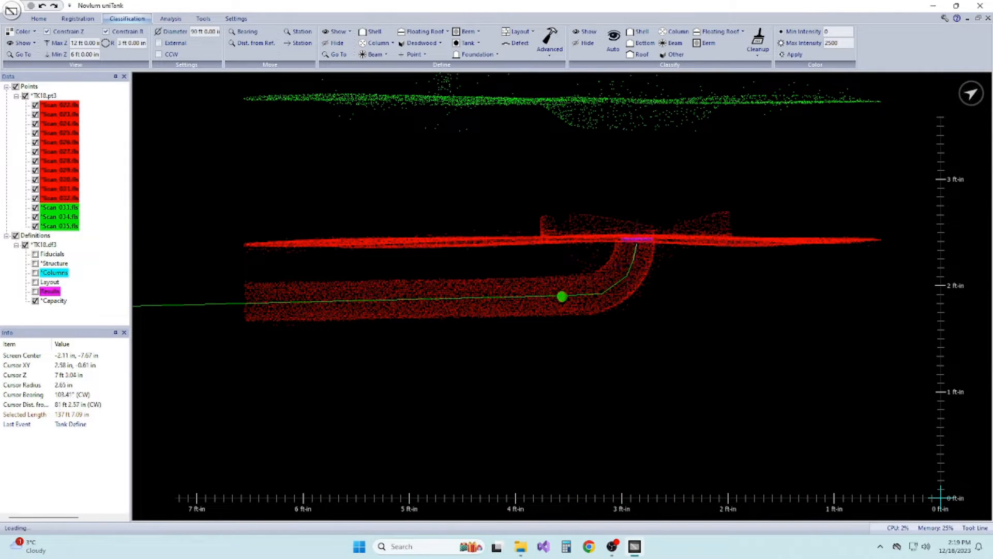
- Define the traced line as a deadwood pipe by outside diameter, named Floater Drain Pipe, located Inside (subtracts volume)
left_click(421, 43)
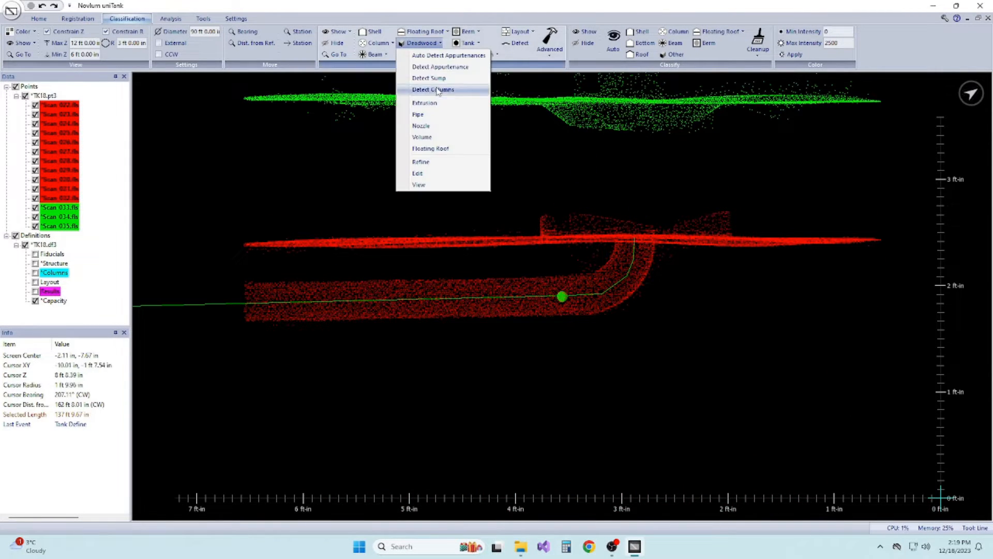
left_click(422, 114)
left_click(479, 274)
left_click(476, 283)
left_click(513, 291)
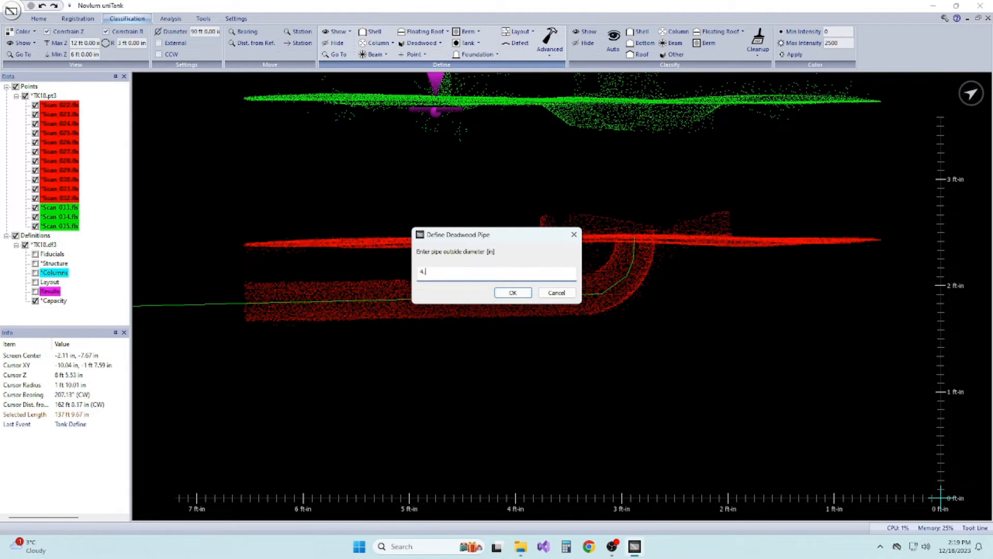
left_click(515, 291)
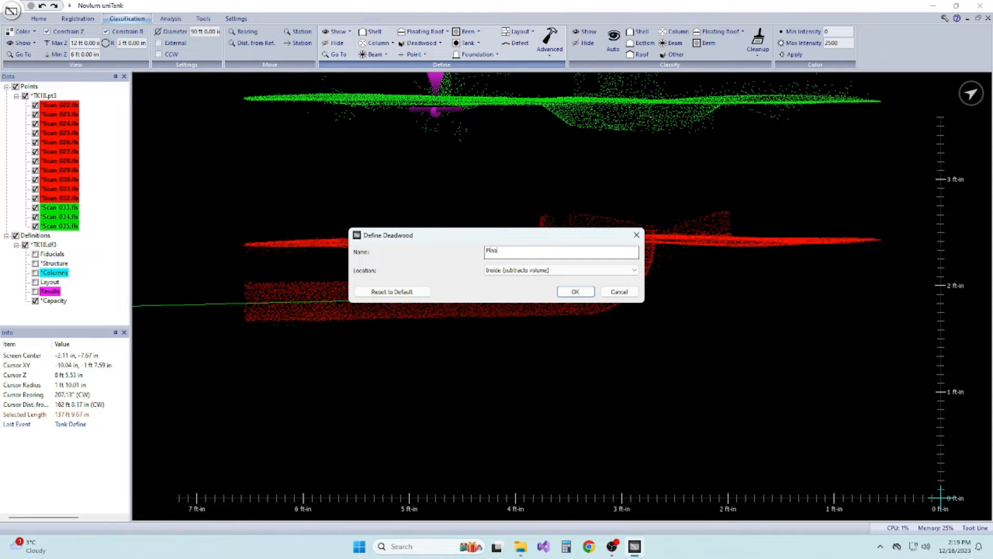
type("Floater Drain Pipe")
key("Return")
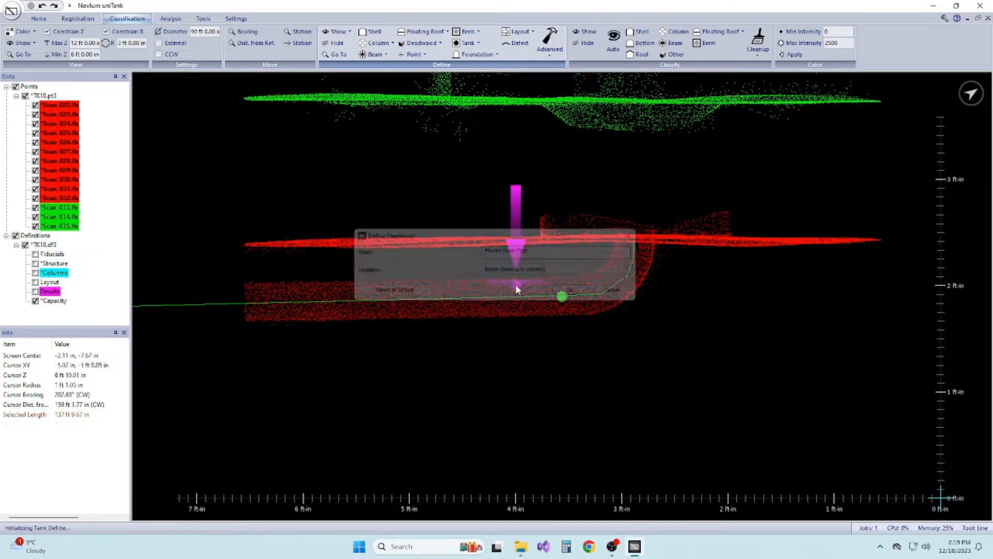
- Lift the height and radius constraints to review the whole Floater Drain Pipe beneath the floating roof
scroll(592, 341, "down", 5)
middle_click_drag(422, 321, 612, 299)
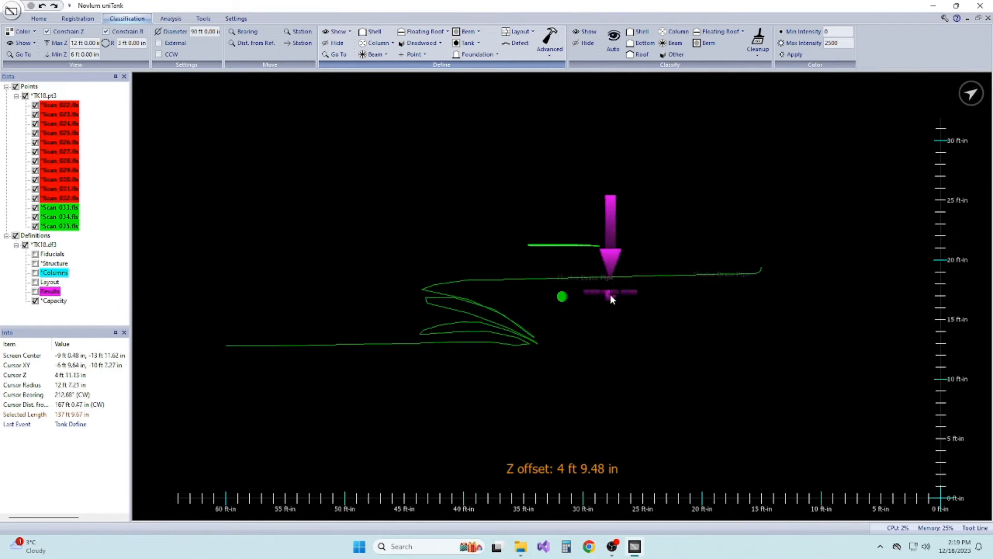
left_click(77, 33)
middle_click_drag(590, 193, 615, 280)
middle_click_drag(791, 280, 751, 294)
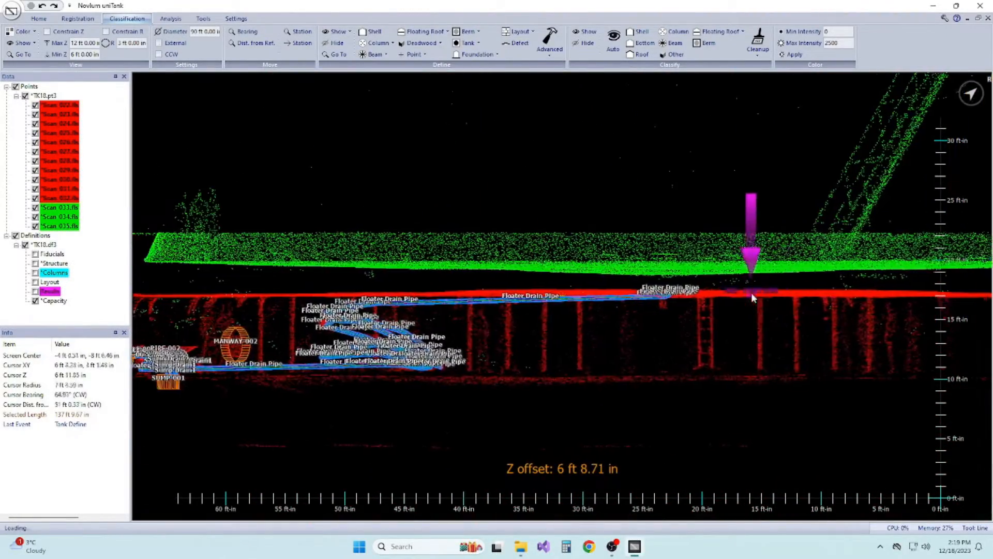
- Start a floating roof deadwood definition and set its high and low leg heights to 6 ft 9.02 in at the roof's underside
left_click(433, 45)
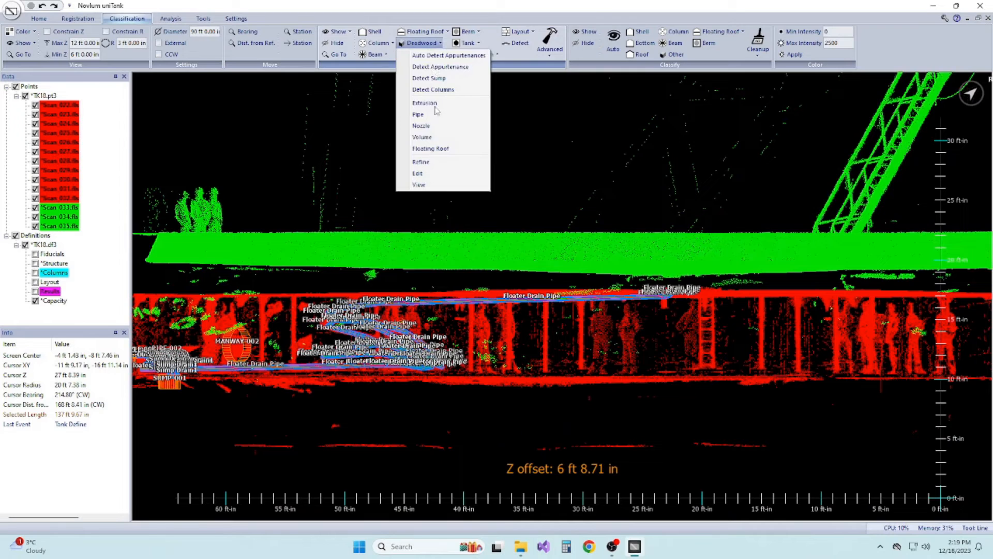
left_click(434, 150)
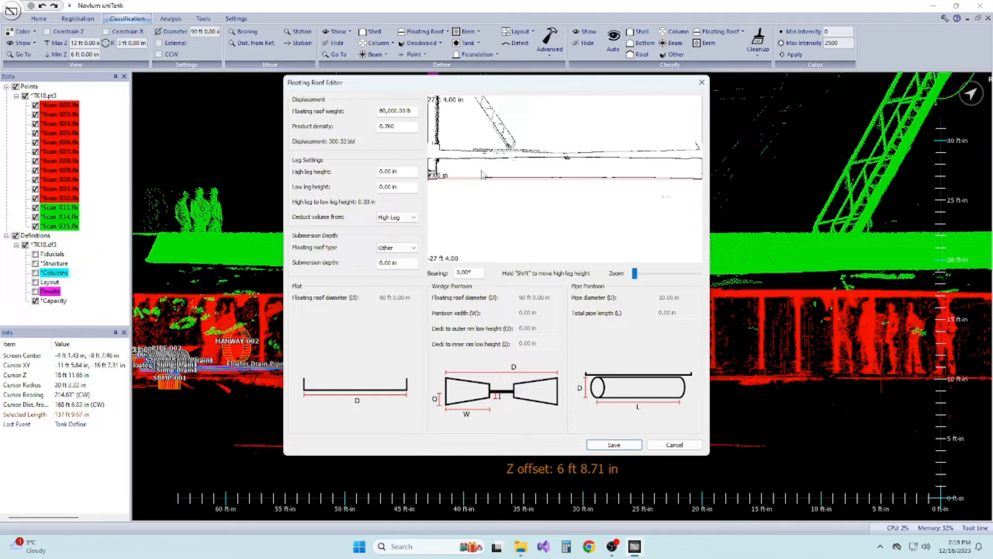
scroll(505, 159, "up", 3)
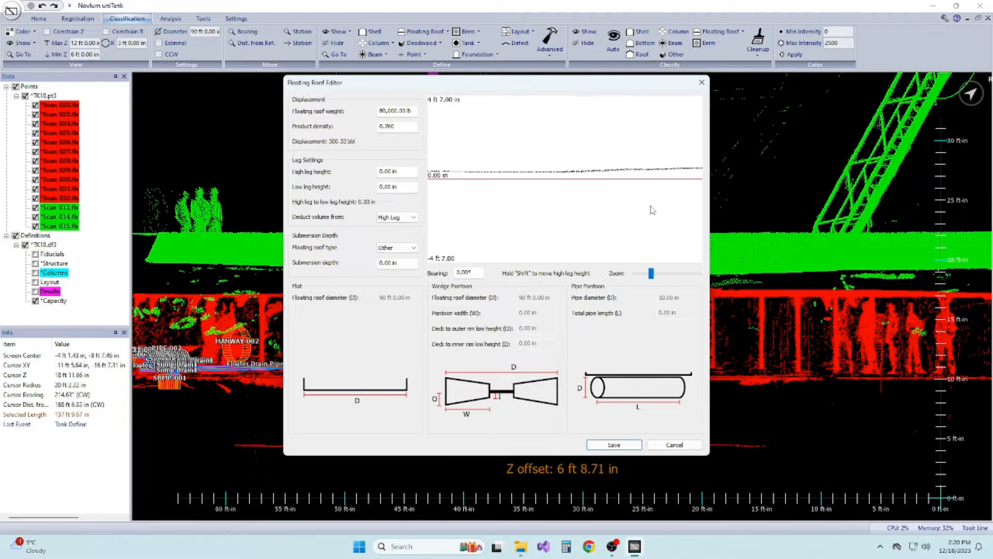
middle_click_drag(474, 156, 567, 157)
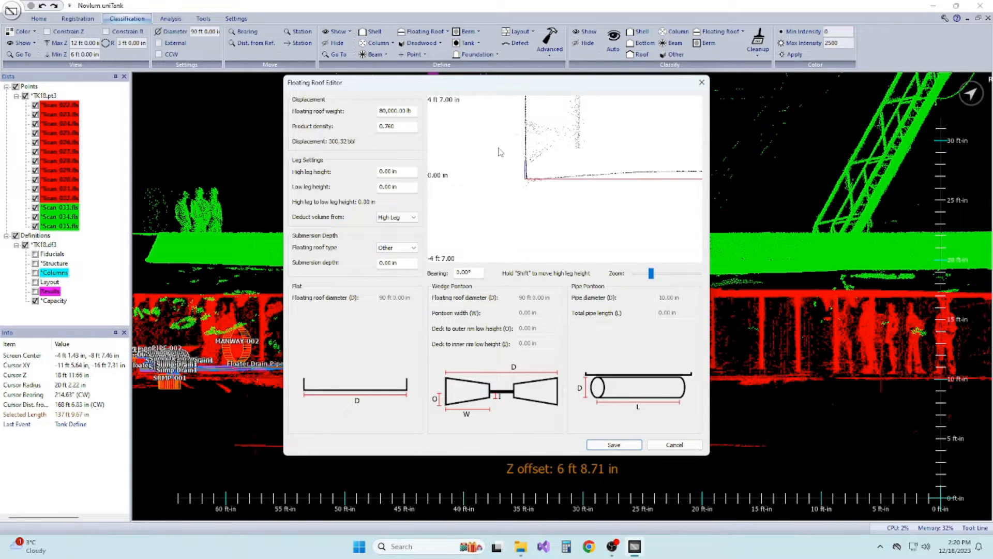
left_click_drag(599, 142, 589, 261)
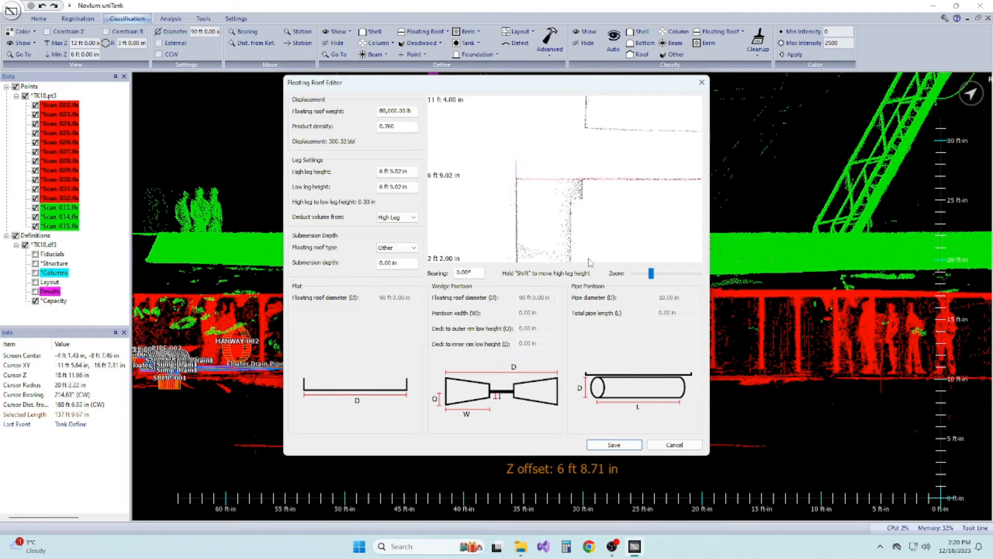
scroll(593, 237, "down", 3)
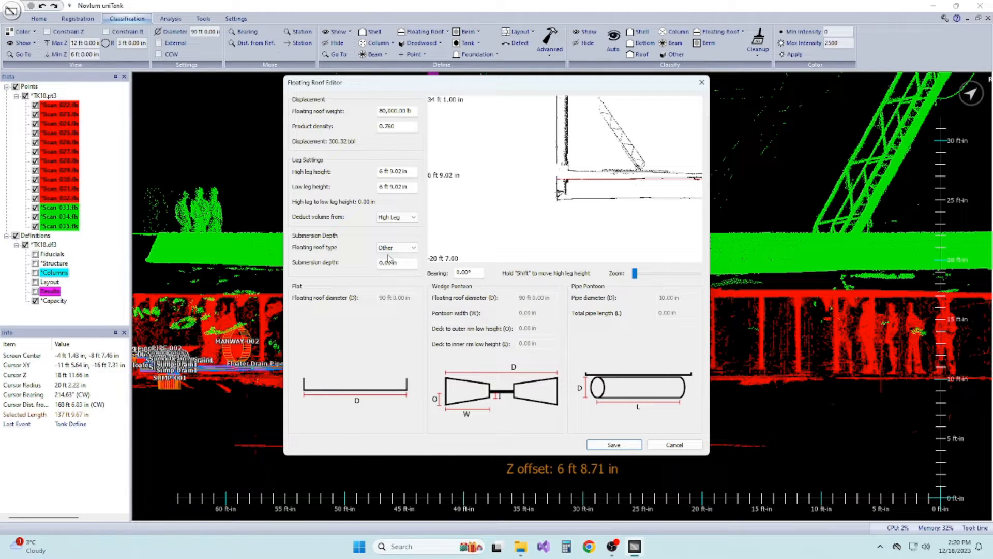
- Try the Flat floating roof type for the submersion depth
left_click(394, 249)
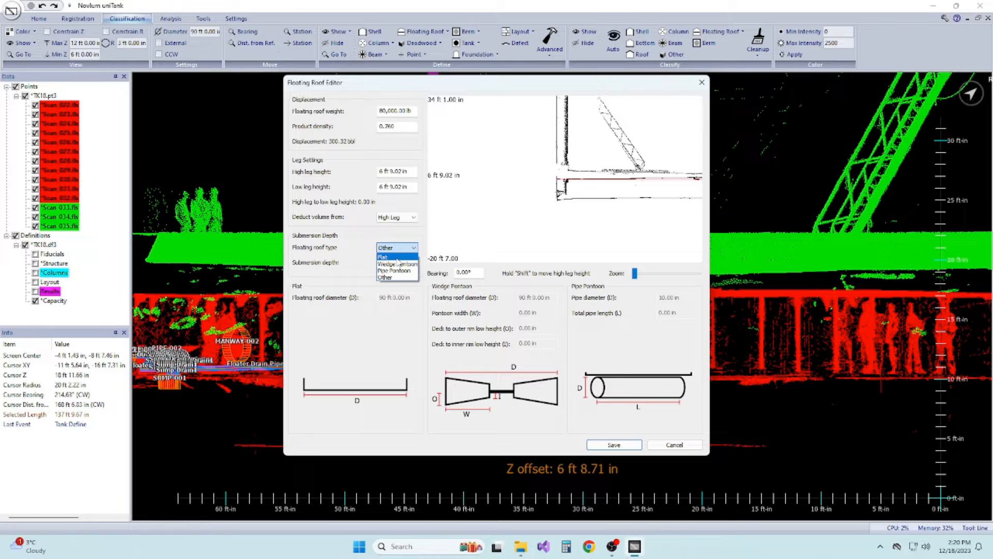
left_click(397, 257)
scroll(639, 175, "up", 3)
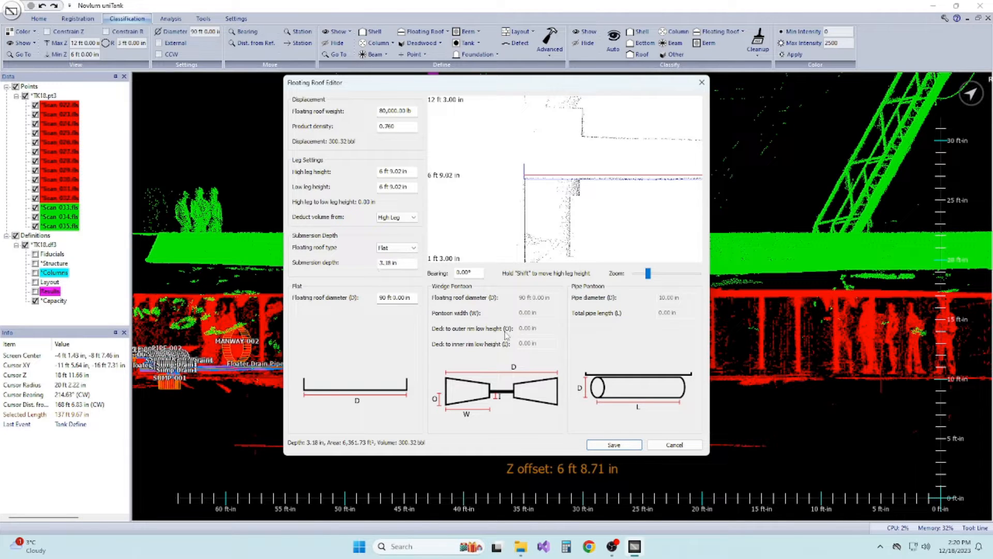
- Set the floating roof type to Pipe Pontoon with a total pipe length of 400 ft
left_click(396, 247)
left_click(395, 271)
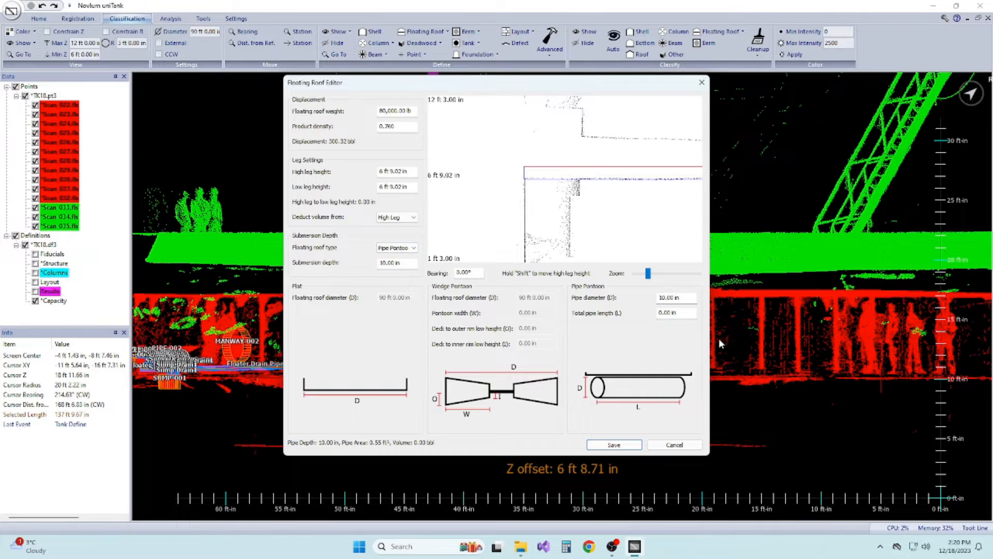
left_click(668, 312)
type("400")
left_click(692, 297)
- Try a floating roof weight of 8,000 lb
left_click(399, 110)
key("BackSpace")
key("Tab")
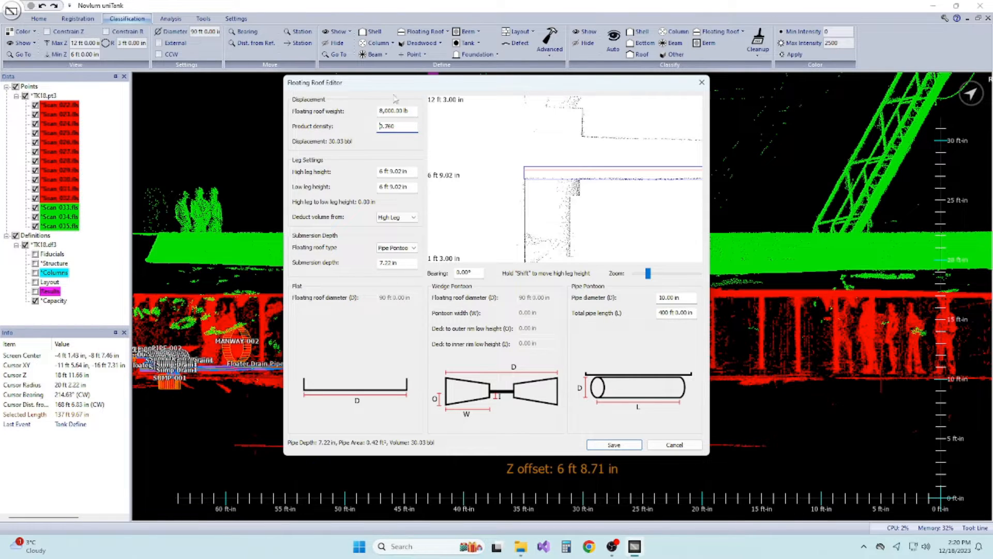
- Set the floating roof weight to 6,000 lb and check the submersion line in the roof cross-section
left_click_drag(383, 111, 366, 116)
type("6")
key("Tab")
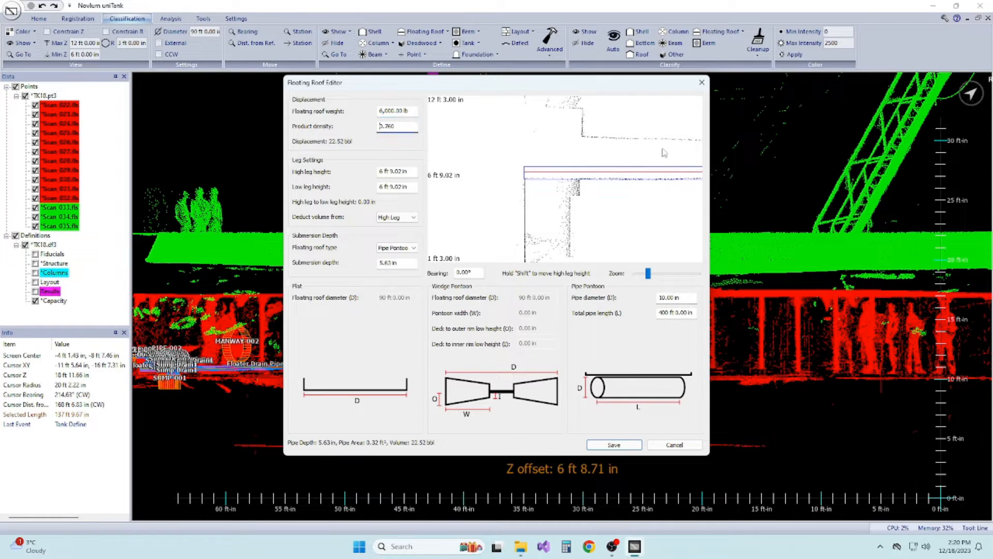
scroll(672, 248, "down", 3)
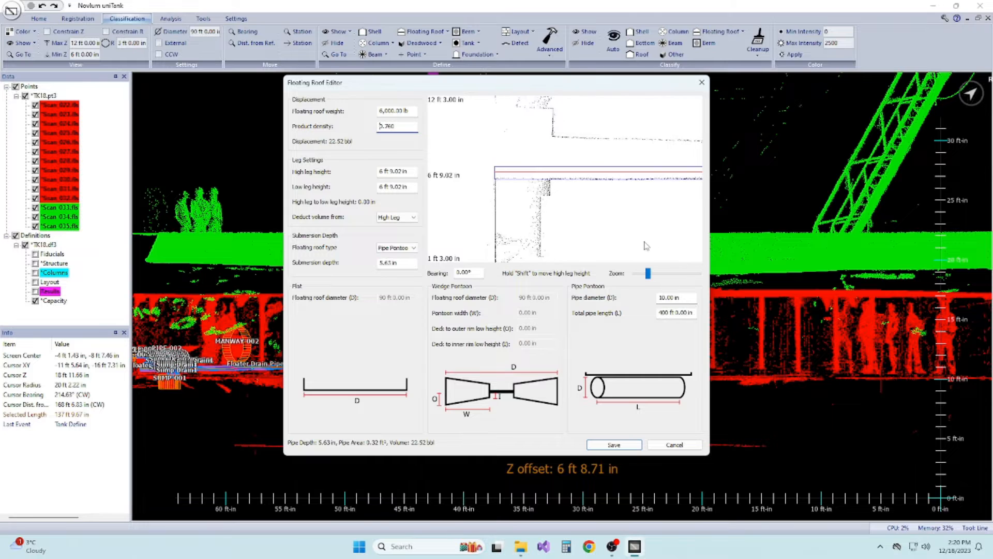
- Change the floating roof type to Wedge Pontoon in the submersion depth settings
scroll(667, 238, "up", 1)
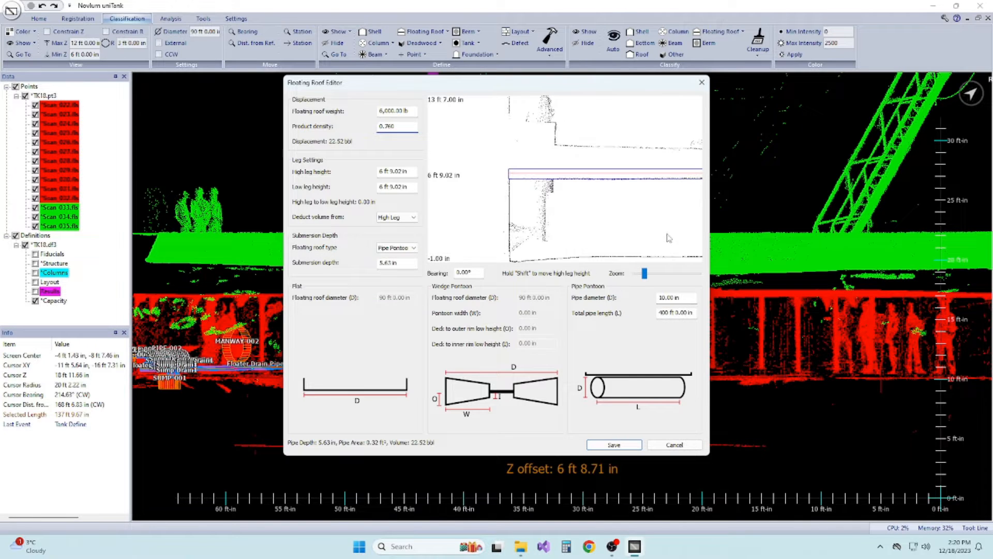
left_click(413, 248)
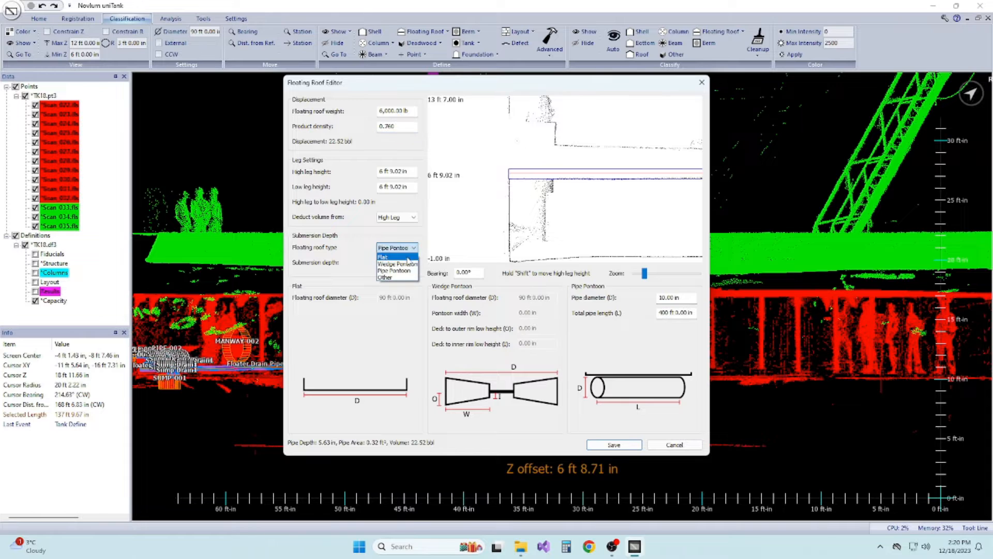
left_click(402, 262)
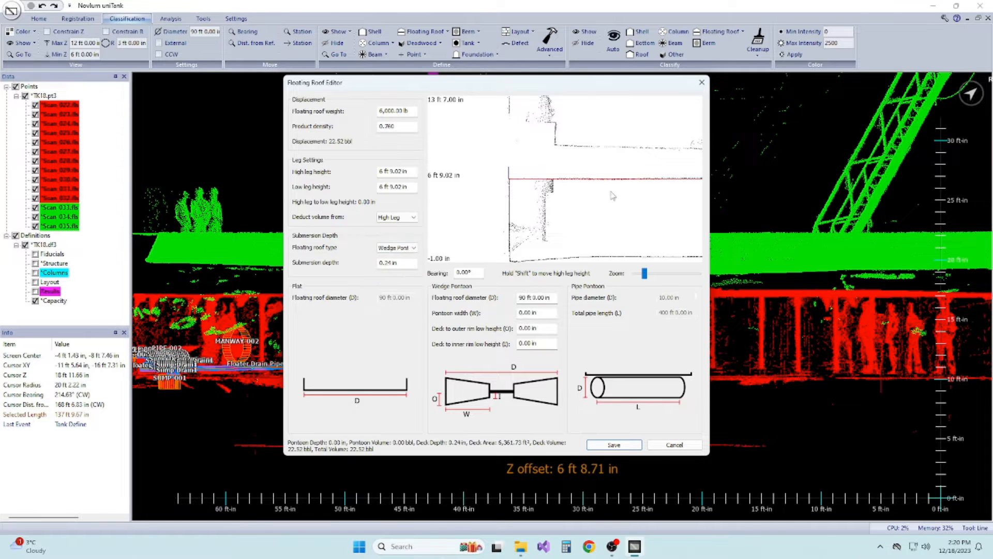
scroll(612, 195, "down", 2)
- Try a floating roof weight of 80,000 lb and inspect the submersion line along the roof cross-section
left_click(382, 111)
type("0")
key("Tab")
left_click_drag(679, 207, 631, 214)
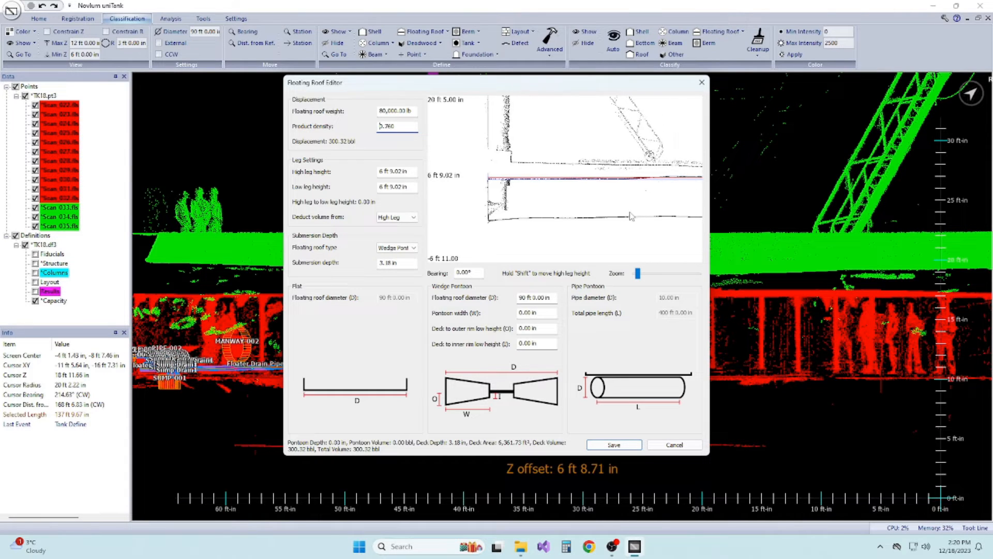
scroll(572, 202, "up", 3)
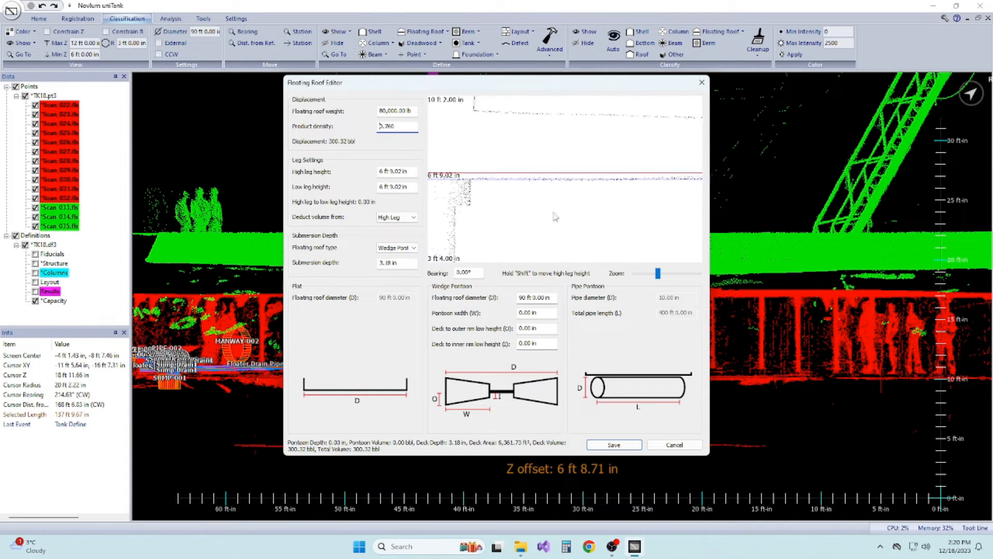
scroll(649, 223, "down", 3)
mouse_move(666, 221)
left_mouse_down()
mouse_move(637, 223)
mouse_move(657, 222)
left_mouse_up()
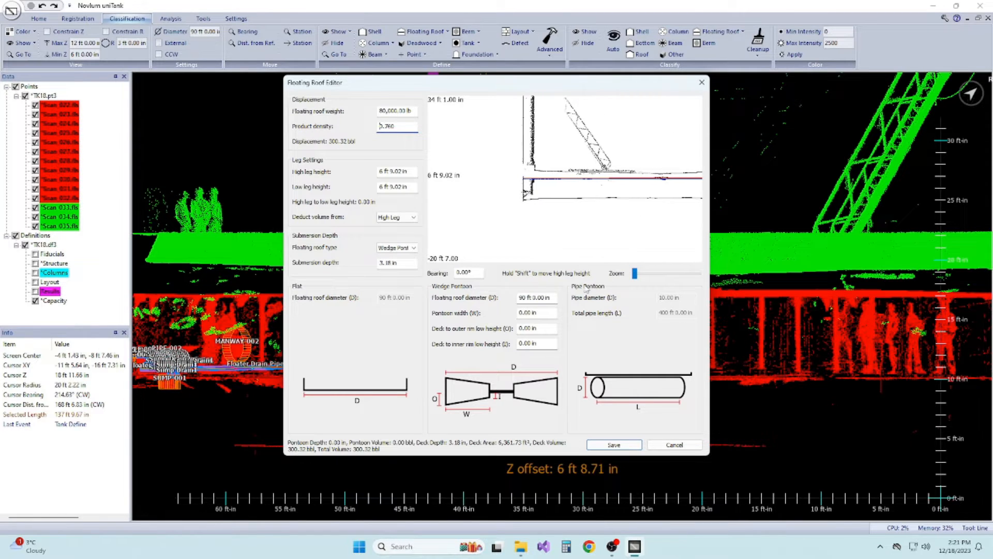
- Try a wedge pontoon width of 45 in and inspect the roof cross-section
left_click(536, 312)
type("45")
key("Tab")
scroll(578, 175, "up", 2)
scroll(620, 228, "up", 3)
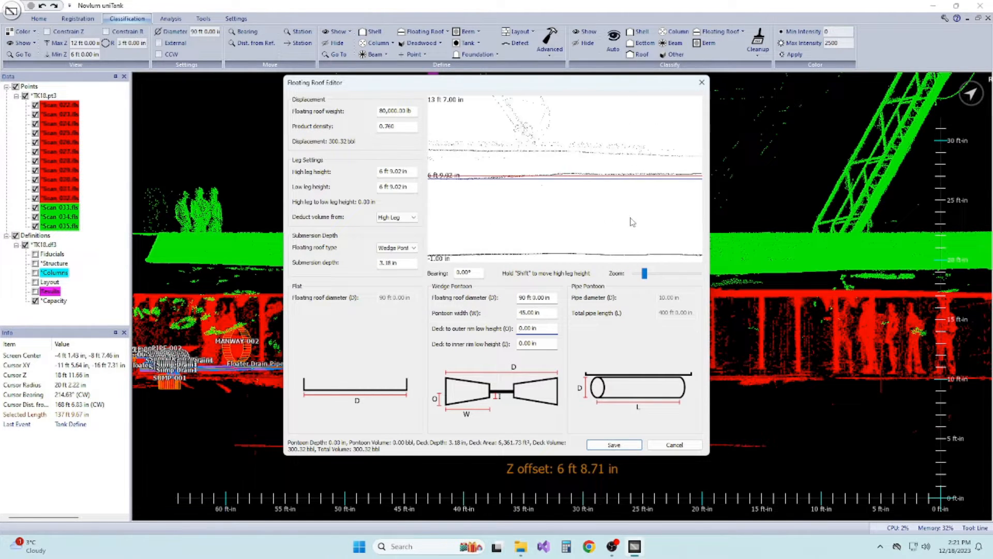
- Set the wedge pontoon's deck to outer rim low height to 6 in and inspect the resulting cross-section
left_click(545, 344)
left_click(538, 329)
type("6")
key("Tab")
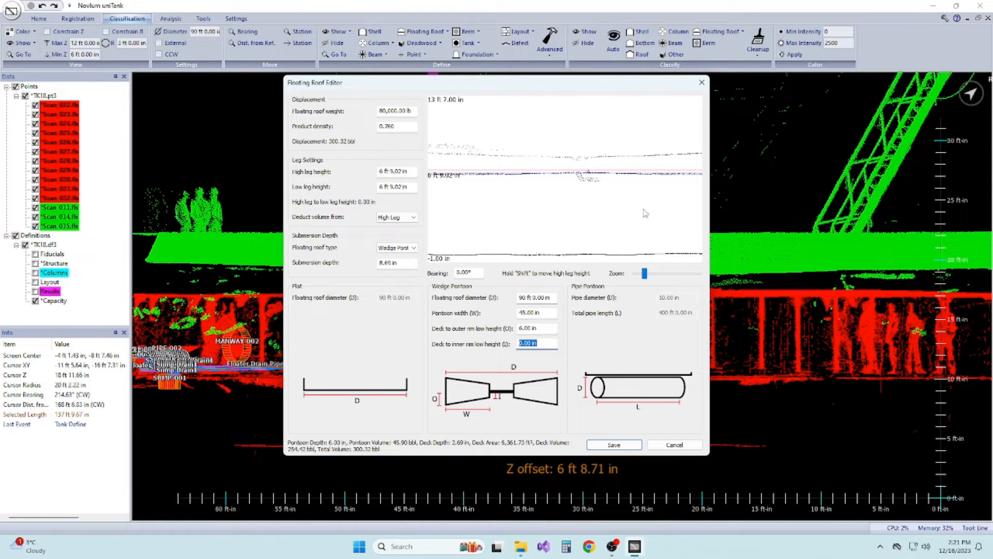
left_click_drag(676, 216, 564, 228)
left_click_drag(688, 223, 631, 228)
- Set the wedge pontoon width to 45 ft and check the roof profile from the center to the outer rim
left_click(539, 313)
type("45'")
key("Tab")
left_click_drag(535, 222, 629, 234)
left_click_drag(533, 235, 631, 230)
left_click_drag(506, 216, 625, 226)
left_click_drag(531, 227, 694, 231)
scroll(623, 215, "up", 5)
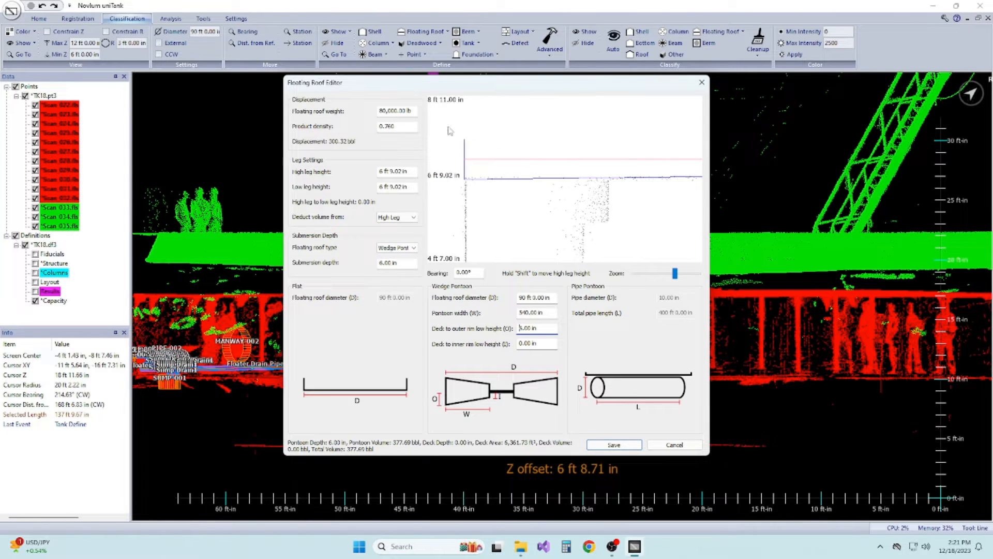
- Try to save the floating roof, and try a roof weight of 100,000 lb
left_click(610, 448)
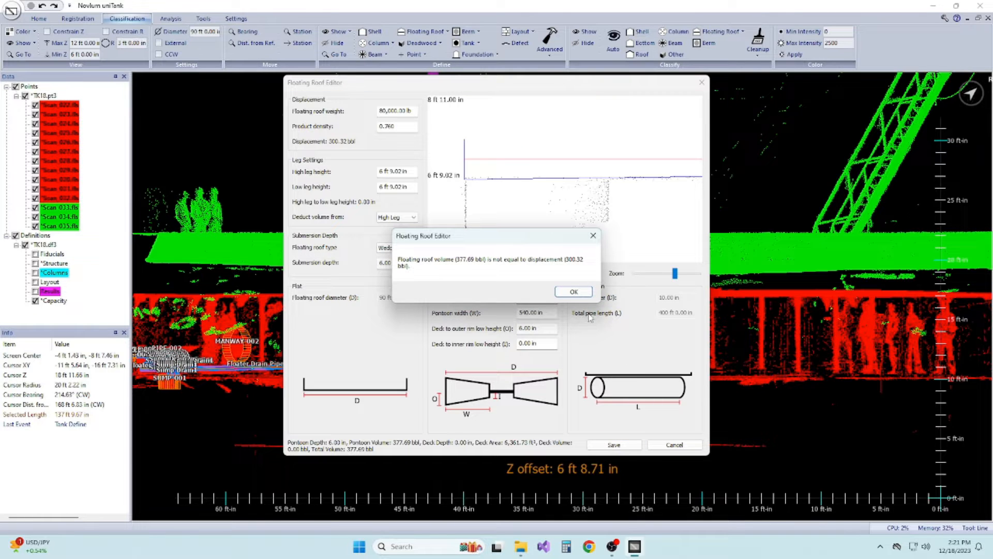
left_click(573, 291)
left_click_drag(387, 112, 355, 112)
type("100")
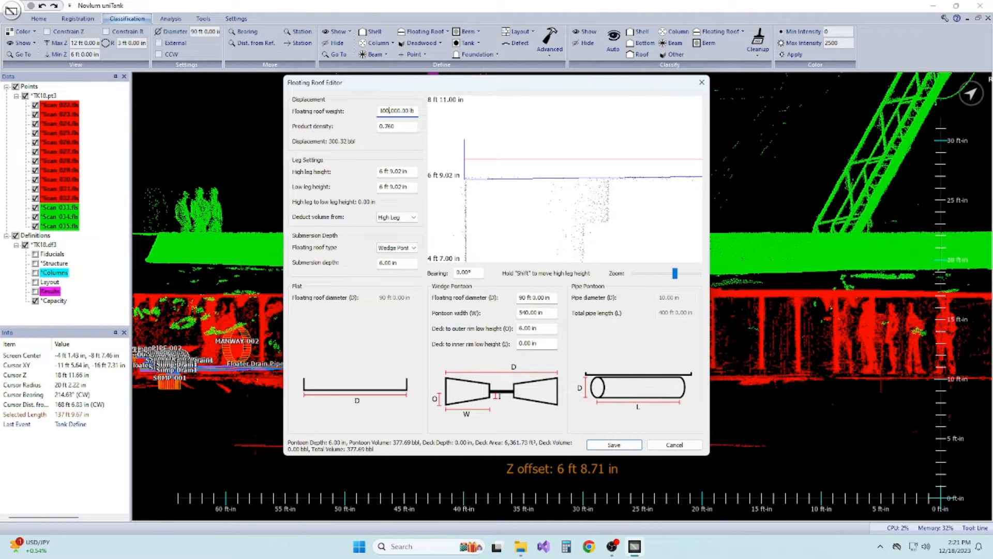
left_click(403, 128)
- Set the floating roof weight to 200,000 lb and inspect the submersion line across the roof cross-section
left_click_drag(389, 112, 356, 113)
type("200")
key("Tab")
scroll(574, 192, "down", 4)
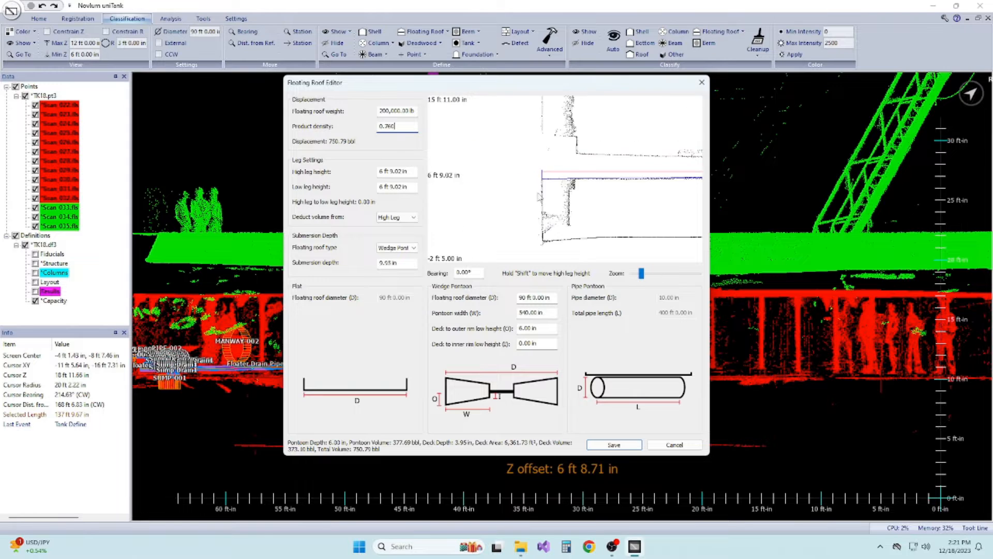
left_click_drag(632, 200, 578, 197)
scroll(664, 178, "up", 3)
left_click_drag(690, 207, 543, 212)
left_click_drag(665, 216, 575, 223)
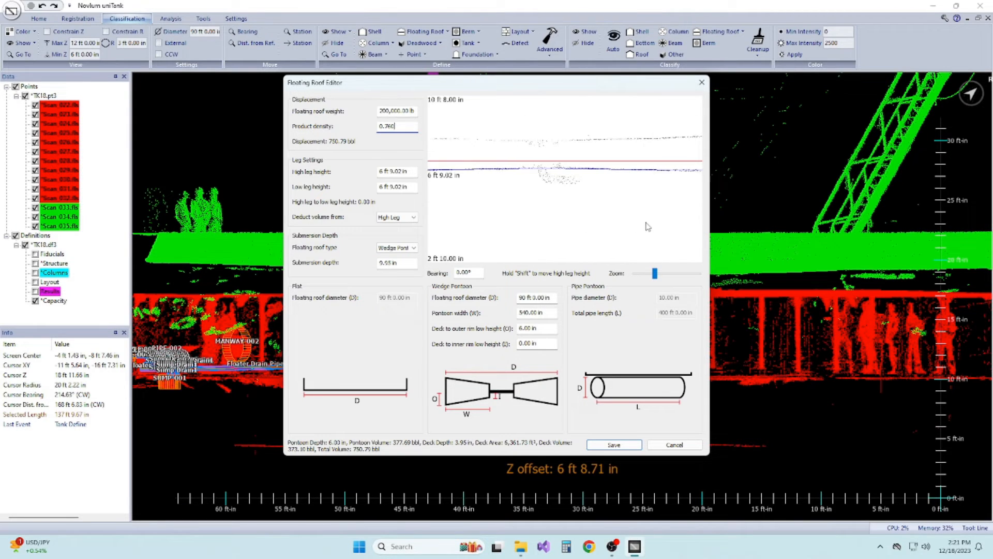
scroll(648, 226, "down", 5)
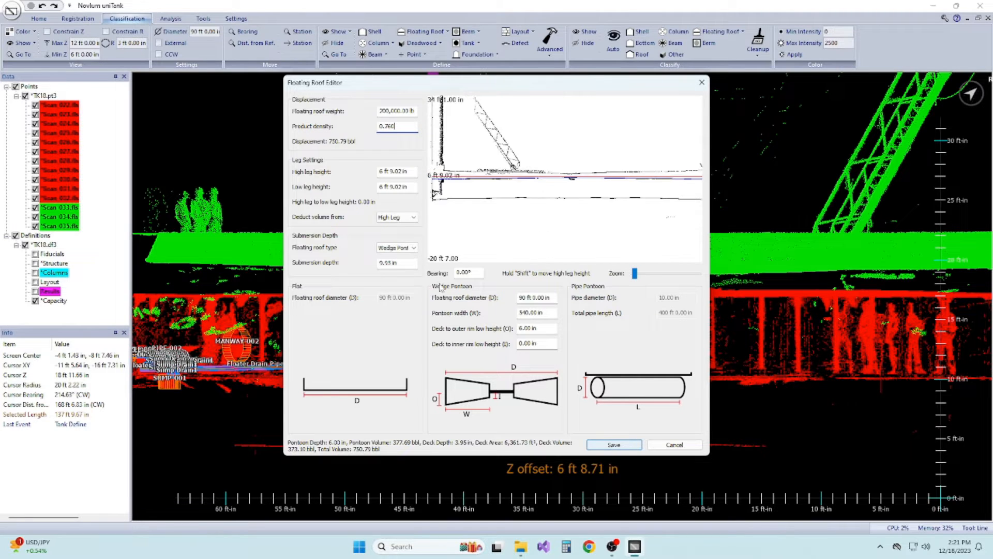
- Deduct the floating roof volume from the Low Leg, set the low leg height to 3 ft 9.02 in, and save the roof
left_click(404, 218)
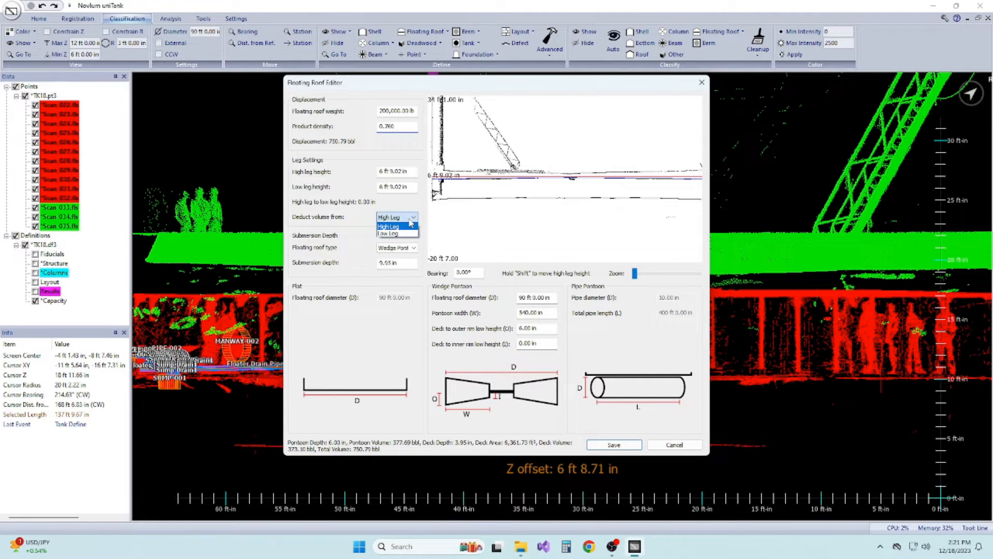
left_click(400, 234)
double_click(382, 187)
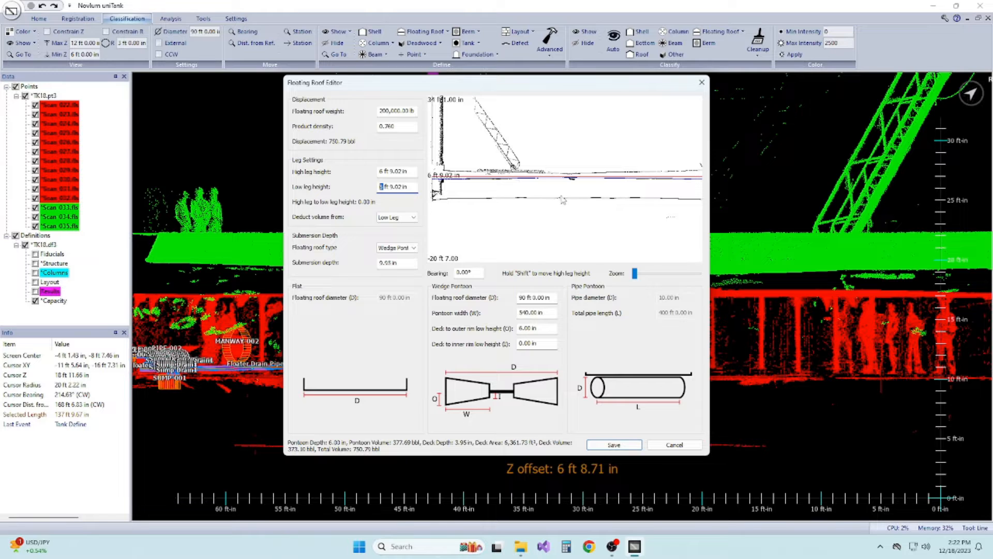
type("3")
left_click(409, 171)
left_click(628, 446)
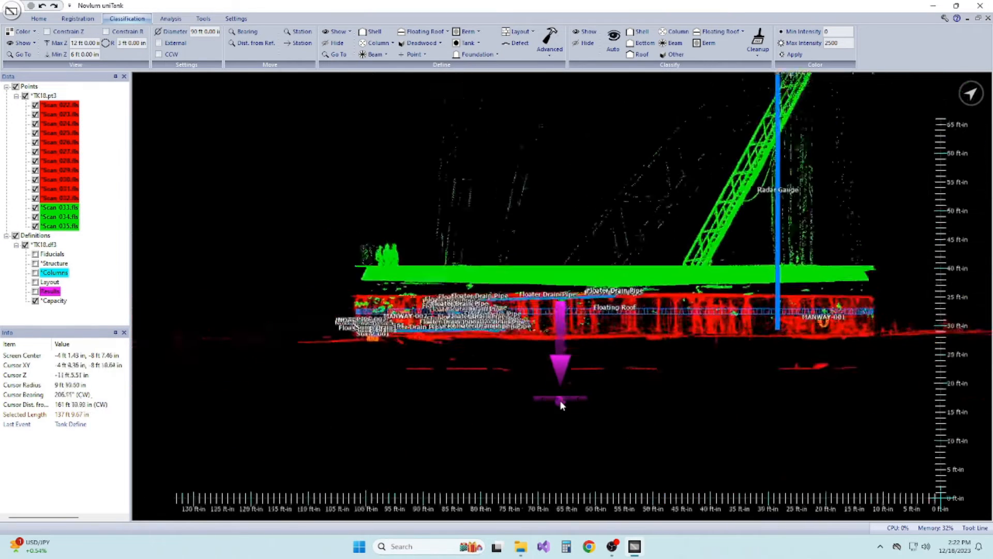
- Inspect the defined floating roof against the tank scan from the side and from above
scroll(560, 401, "down", 1)
middle_click_drag(842, 317, 817, 296)
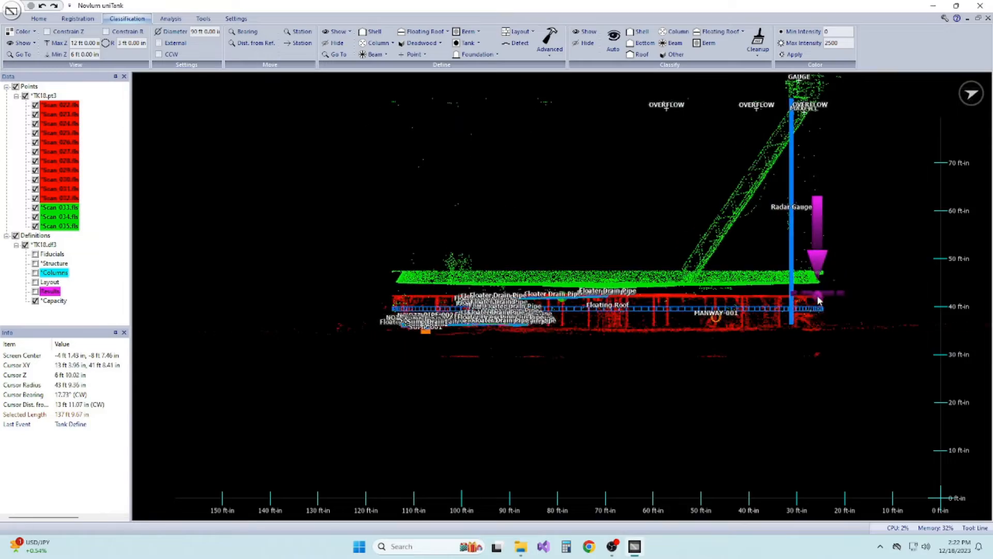
scroll(818, 300, "up", 5)
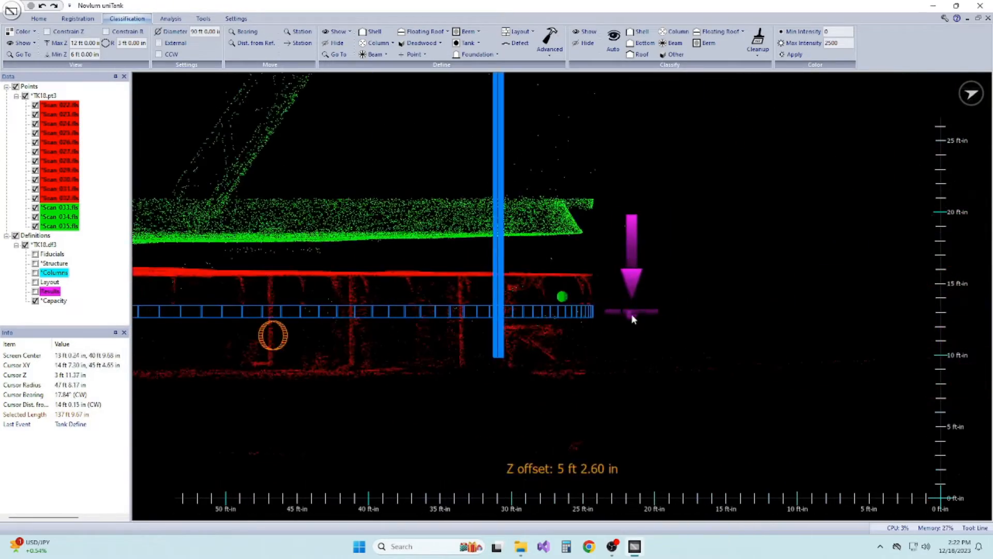
middle_click_drag(580, 235, 650, 420)
scroll(624, 403, "down", 3)
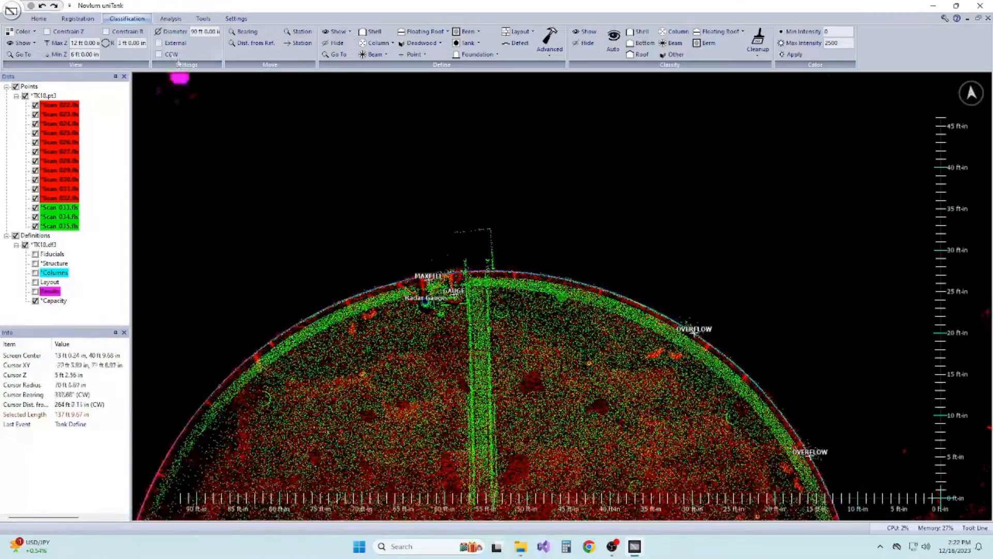
- Fill in the tank properties with ID 18, location "Location", owner "Owner" and analysis reference "Gauge Pole"
left_click(171, 18)
left_click(166, 49)
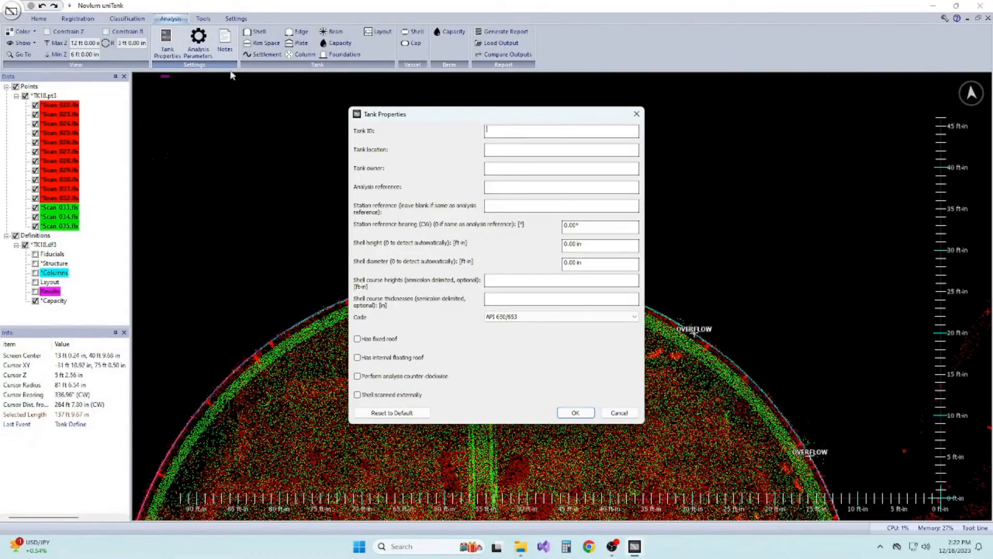
type("18LocatioOwner")
key("Tab")
type("Gauge Pole")
key("Tab")
key("Tab")
key("Tab")
key("Tab")
key("Tab")
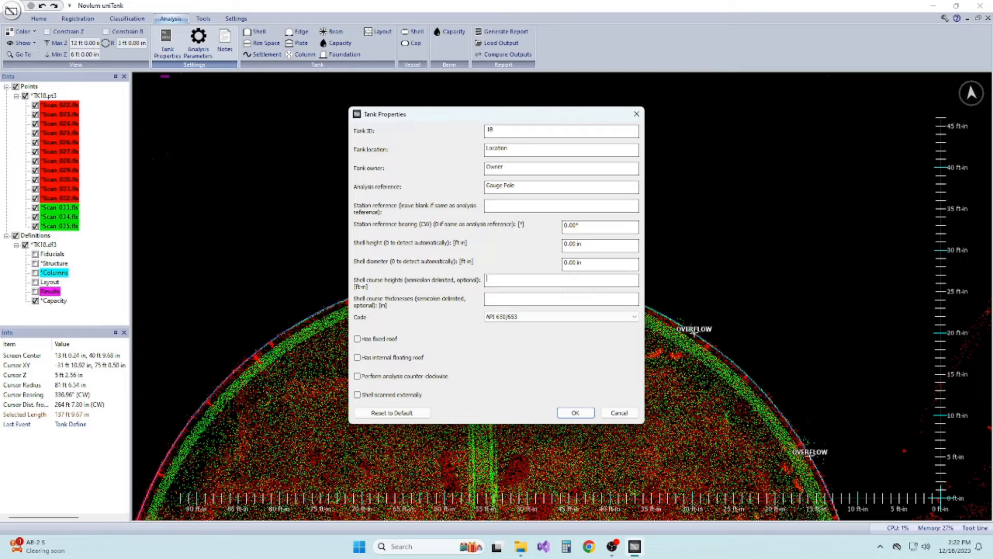
- Enter the shell course heights and the shell course thicknesses 0.675;0.5;0.375;0.25, and apply the tank properties
type("8")
type(";95")
type("\";97")
type("0.675")
type(";0.5;0.375;0.25")
left_click(576, 413)
- Run the tank capacity analysis to full shell height at 70 °F measurement temperature and 0.76 product density, with output file Capacity.txt in the Capacity folder
left_click(336, 43)
left_click(474, 288)
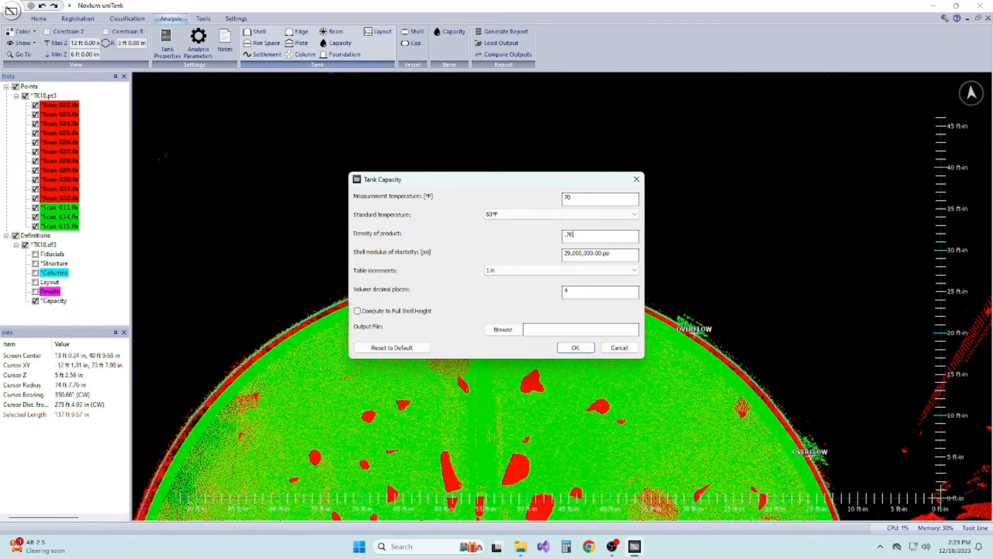
left_click(504, 331)
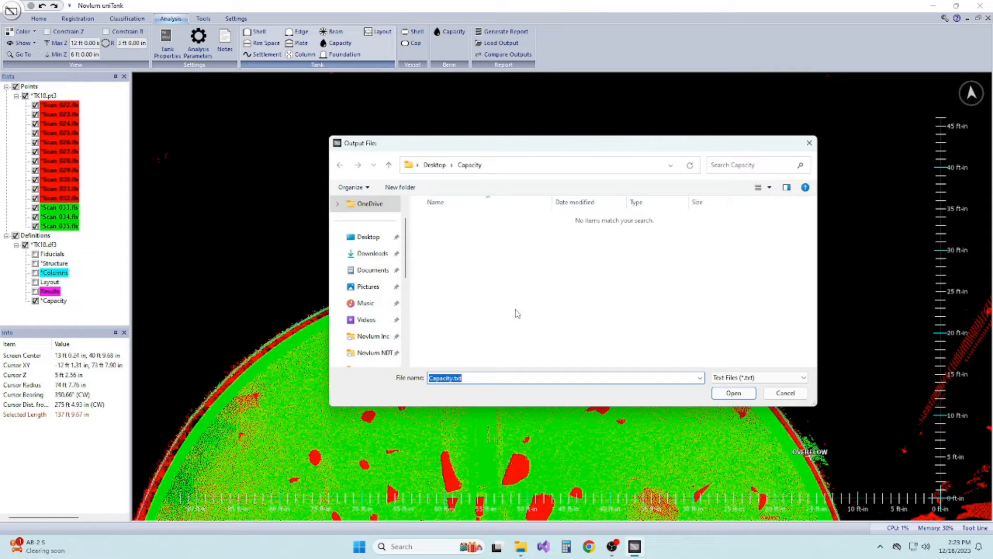
left_click(733, 394)
left_click(573, 347)
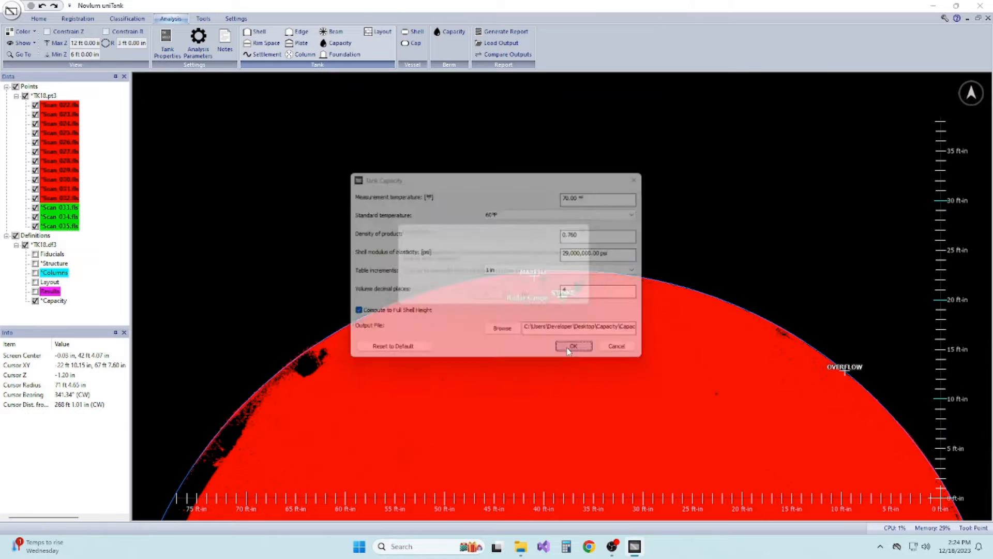
left_click(501, 302)
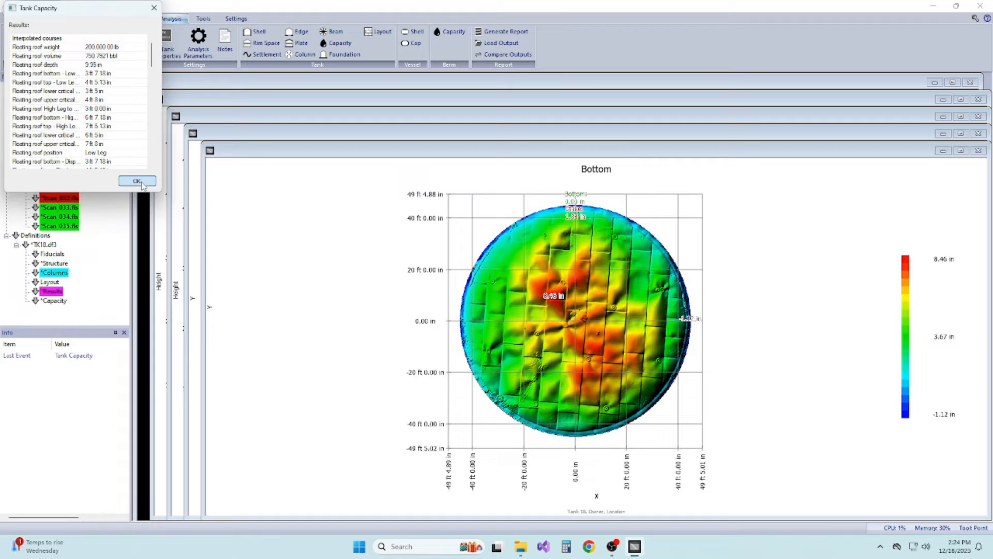
- Review the capacity results and the bottom, bottom standard deviation and shell plots, closing each one
left_click(137, 180)
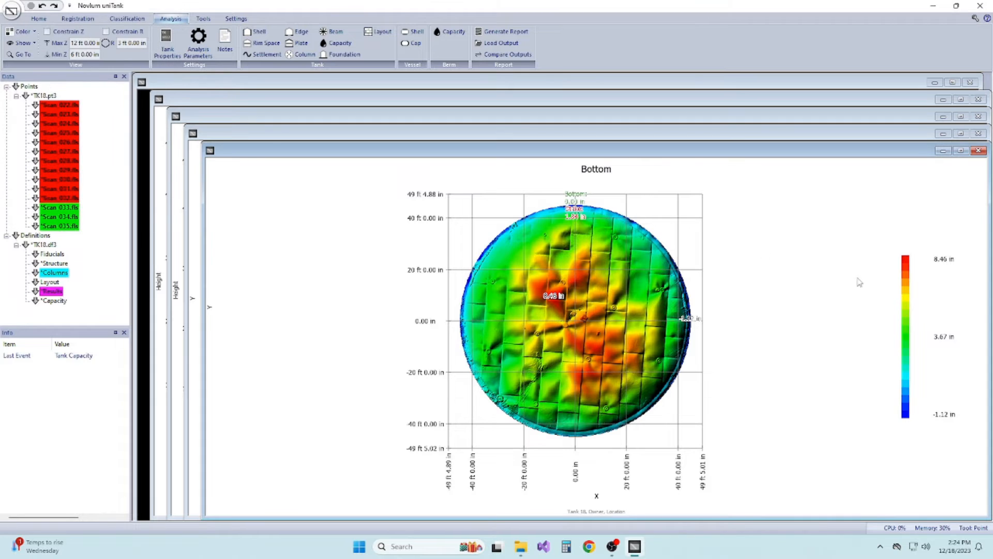
left_click(978, 151)
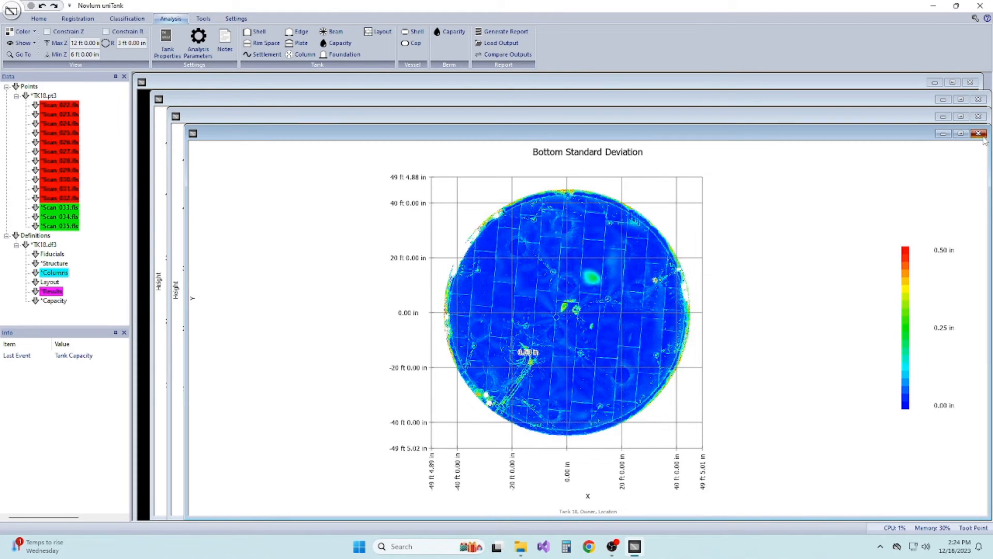
left_click(978, 133)
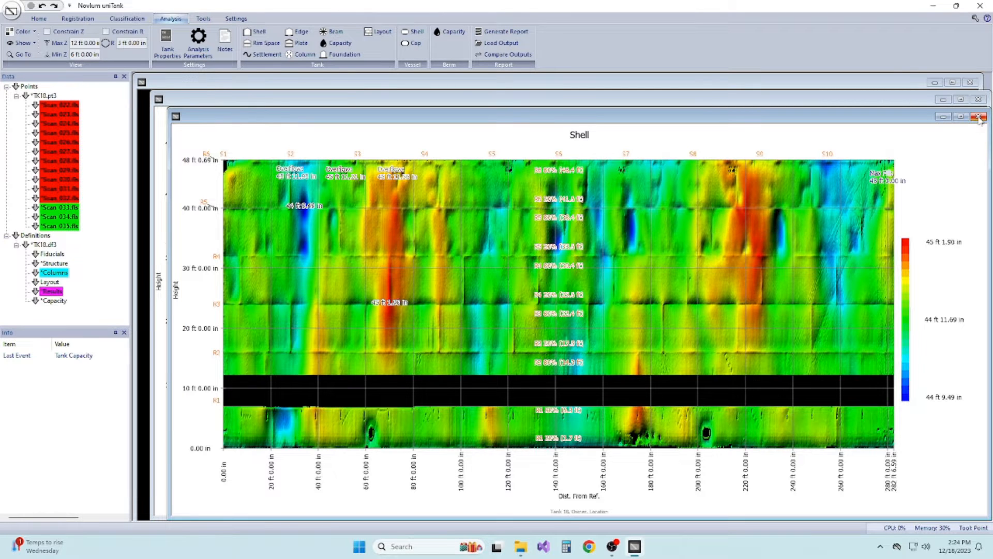
left_click(979, 117)
left_click(978, 98)
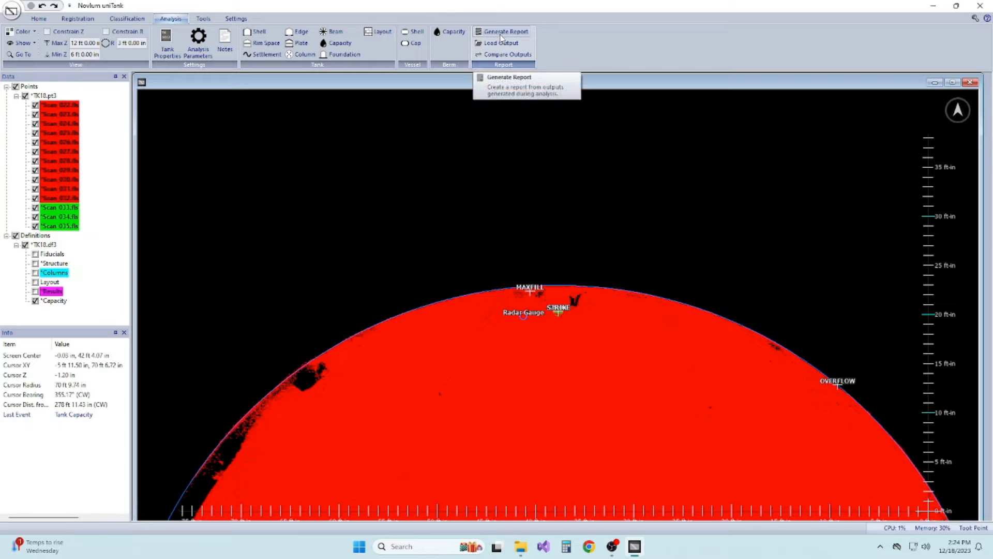
- Generate a Tank Capacity report from the outputs in the Desktop Capacity folder, saved there as Report.docx with the default template
left_click(501, 34)
left_click(509, 232)
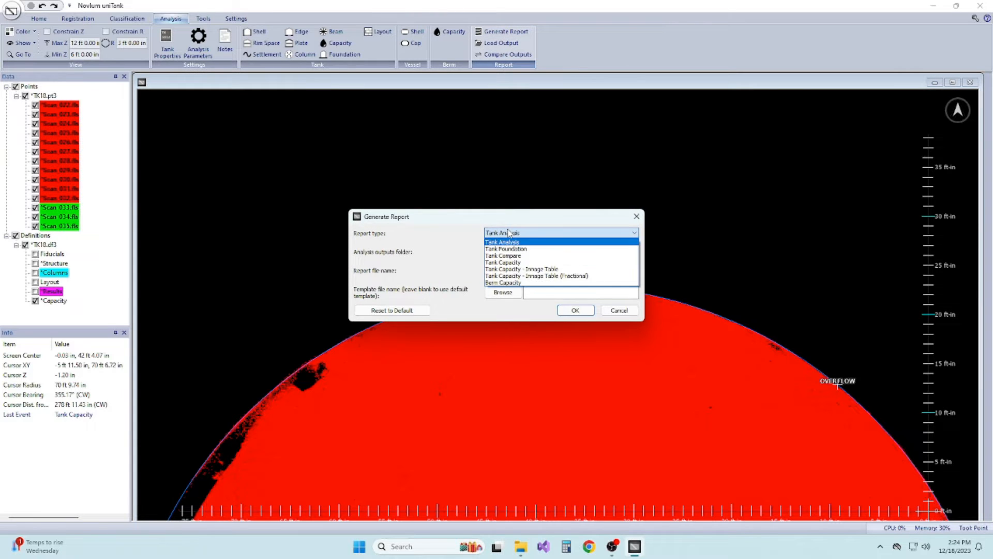
left_click(505, 263)
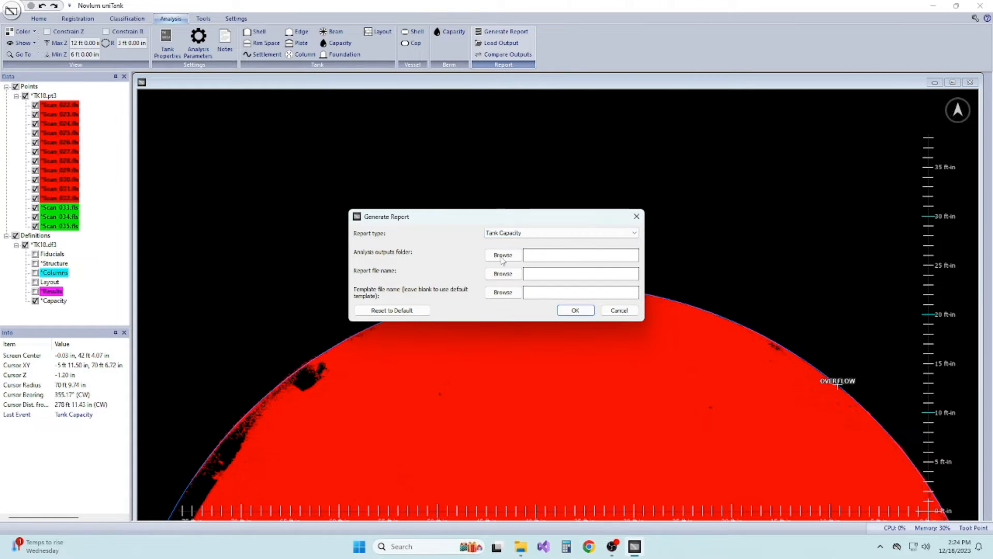
left_click(504, 252)
scroll(474, 291, "down", 2)
left_click(454, 297)
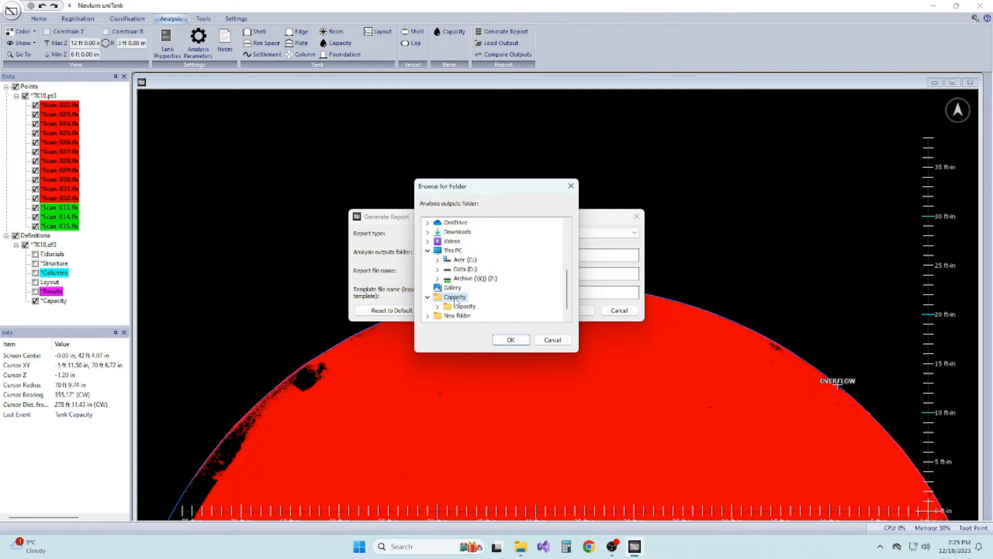
left_click(511, 339)
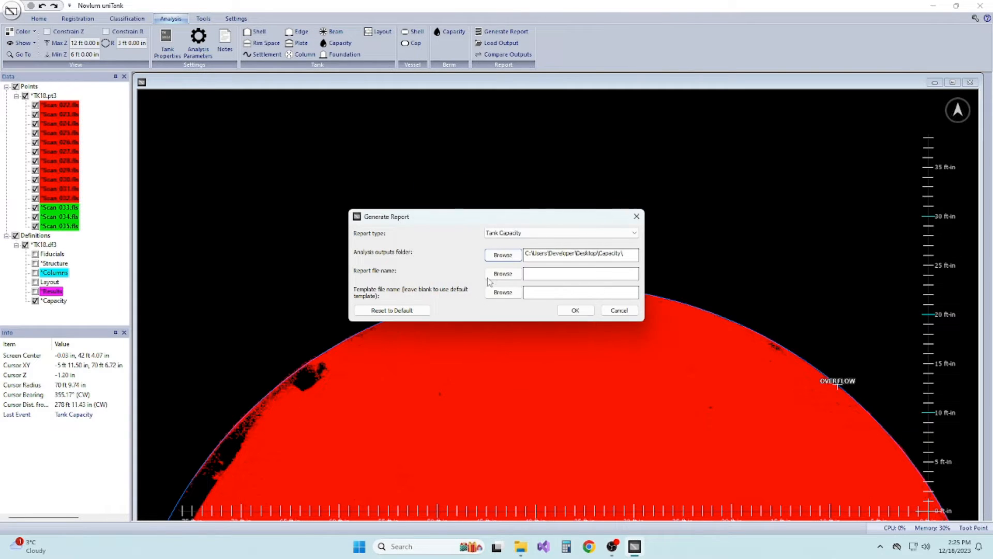
left_click(502, 273)
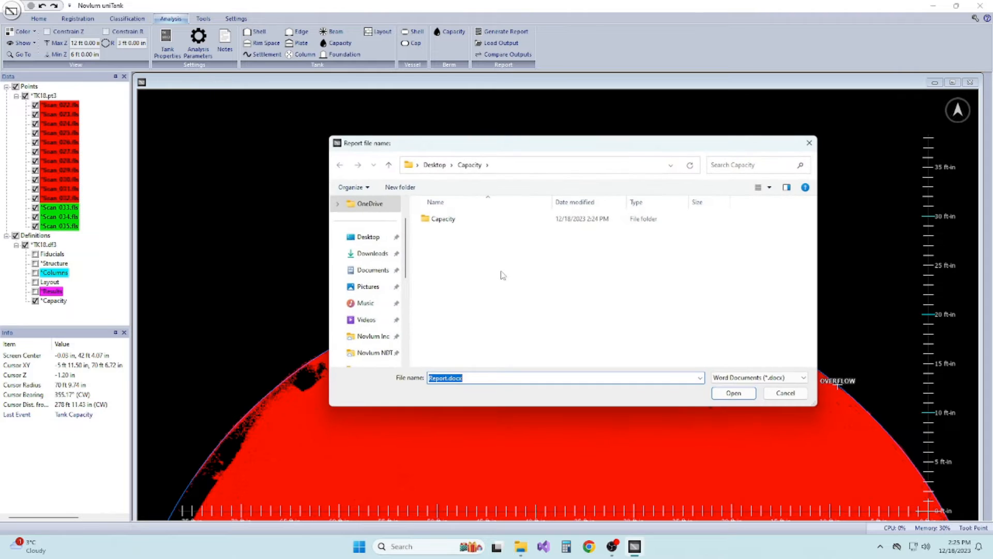
left_click(735, 394)
left_click(572, 309)
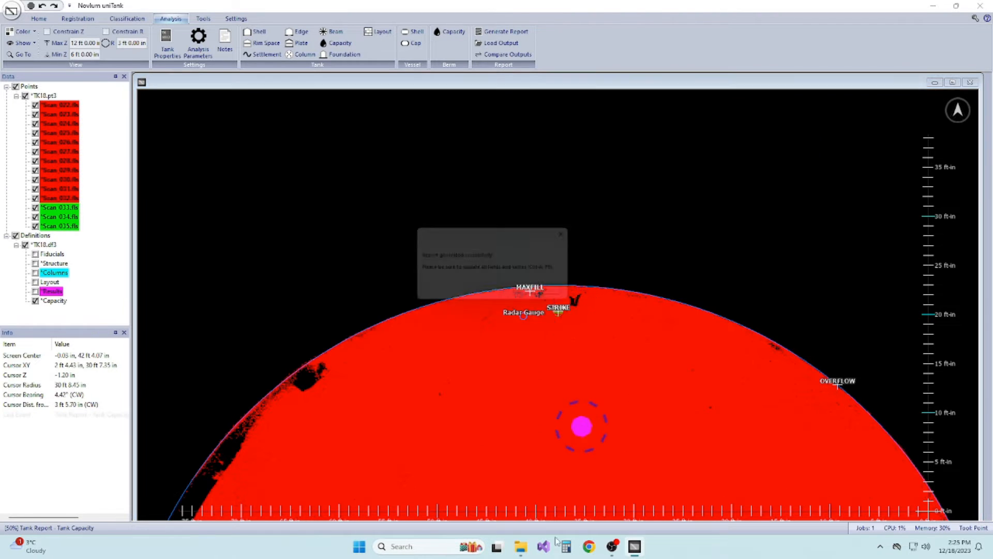
left_click(557, 299)
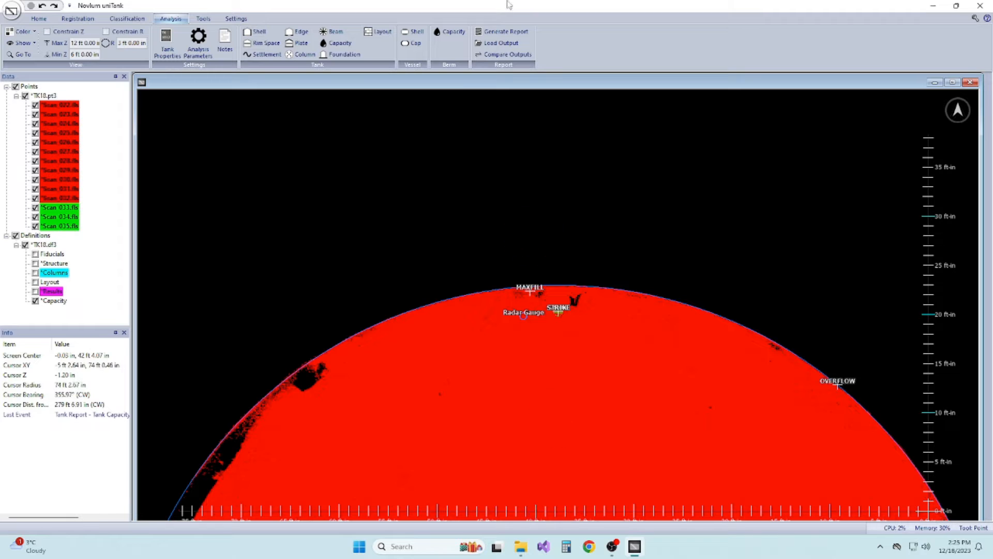
- Generate a Tank Capacity - Innage Table report from the same outputs folder, with the report file named Innage
left_click(500, 32)
left_click(562, 237)
left_click(523, 264)
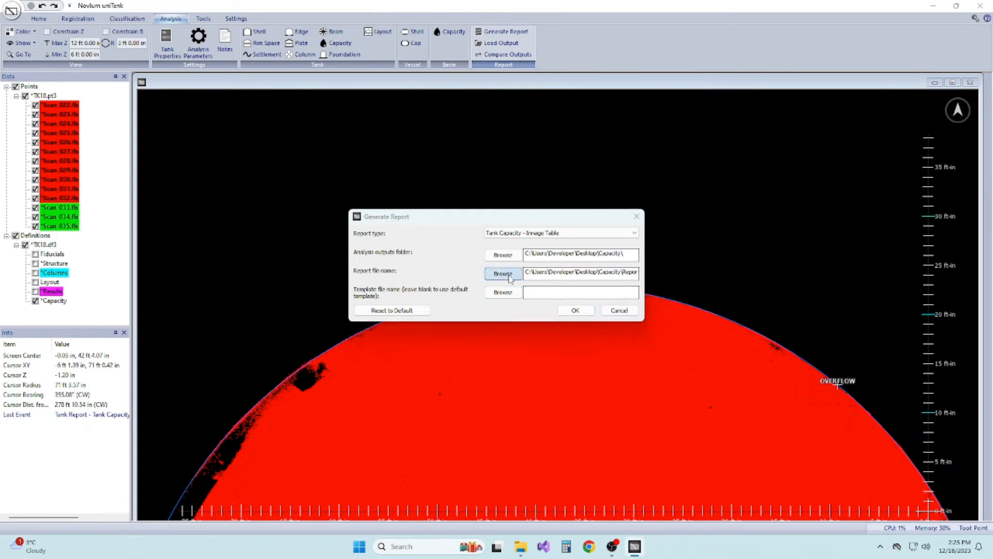
left_click(506, 275)
type("Image")
key("Return")
left_click(575, 311)
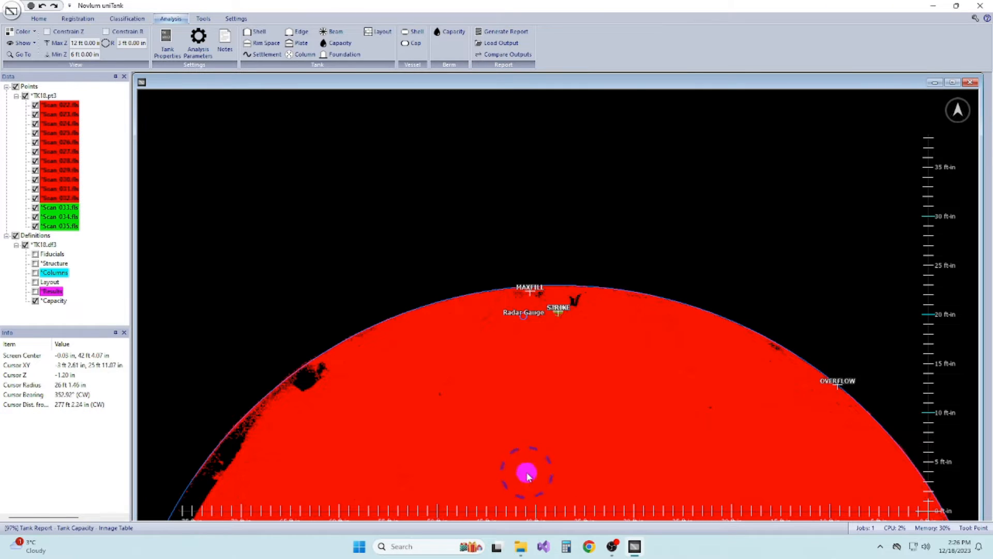
left_click(545, 291)
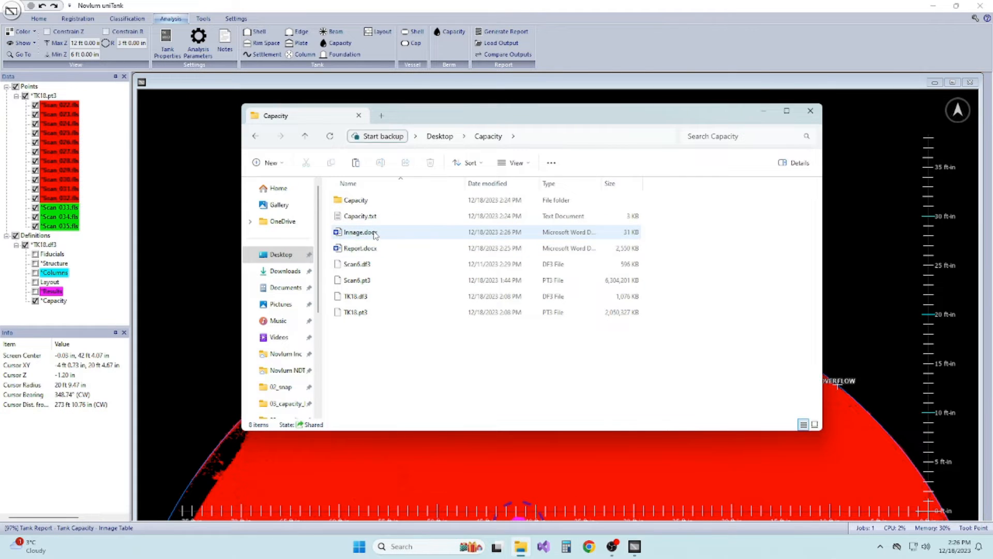
- Open Report.docx and delete the External analysis, Bottom slope, Liquid height and Liquid density rows from the analysis table
double_click(365, 249)
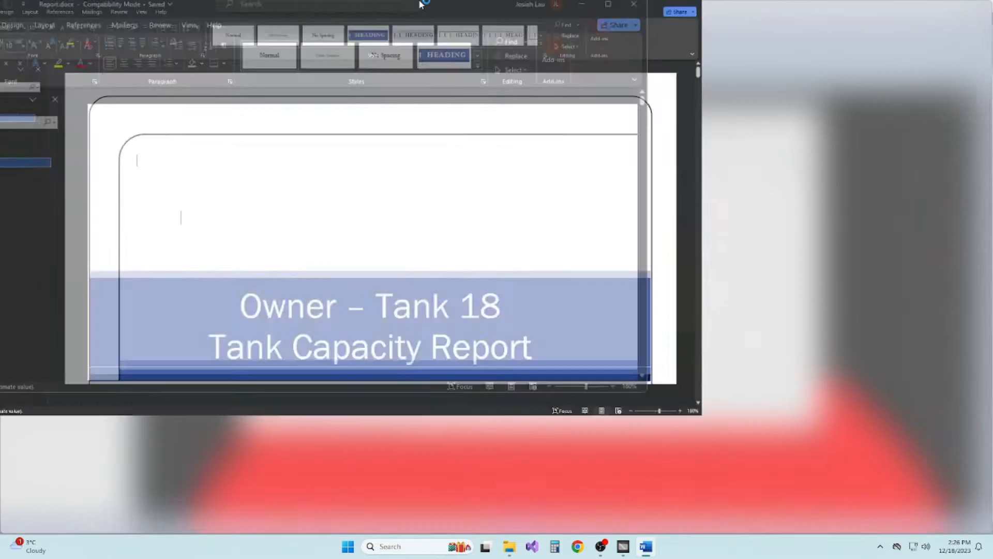
scroll(989, 408, "down", 5)
scroll(989, 409, "down", 20)
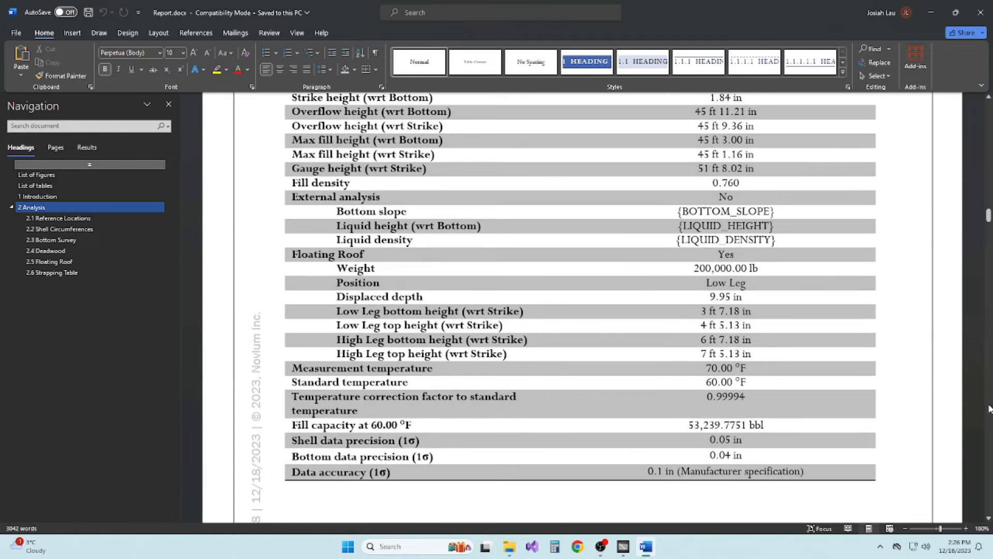
left_click_drag(760, 197, 771, 246)
key("BackSpace")
key("Return")
- Review the report's shell and bottom profiles, reference location figures, shell circumferences and floating roof section
scroll(770, 242, "down", 15)
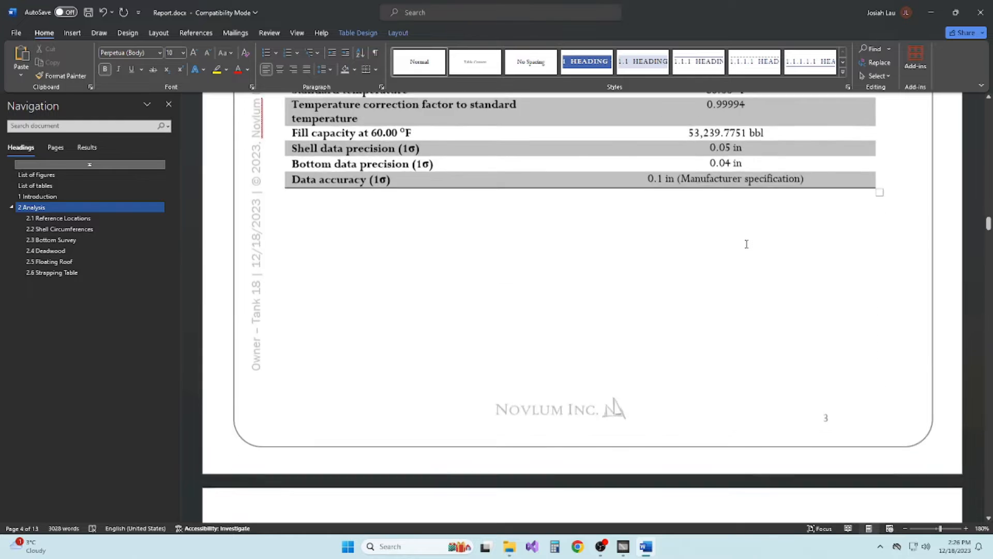
scroll(746, 246, "up", 2)
scroll(746, 246, "down", 3)
scroll(747, 246, "up", 1)
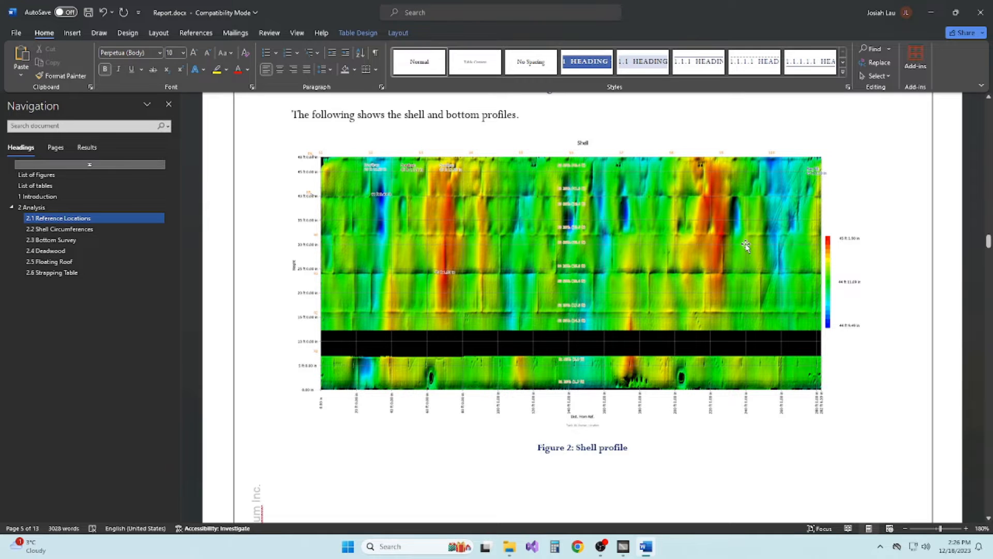
scroll(746, 246, "down", 15)
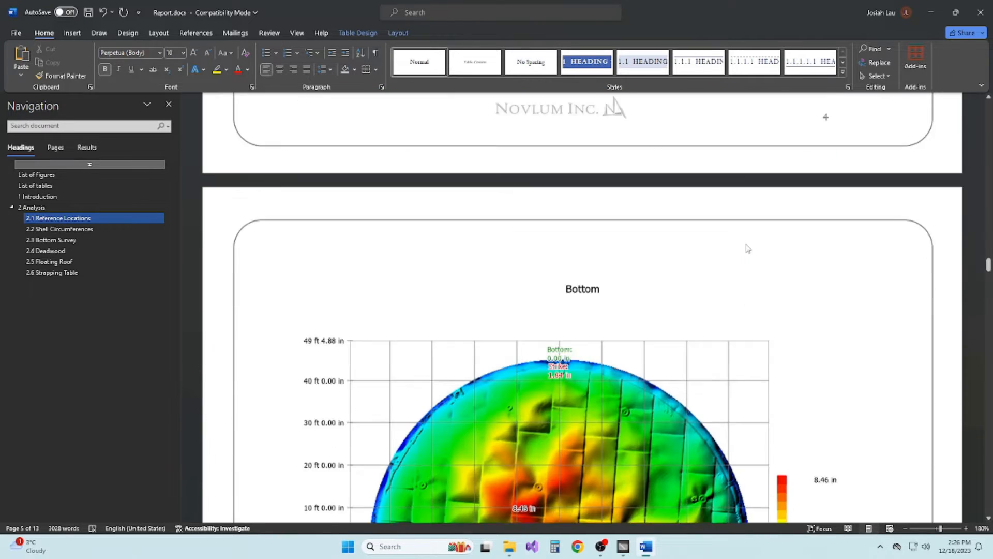
scroll(746, 246, "down", 12)
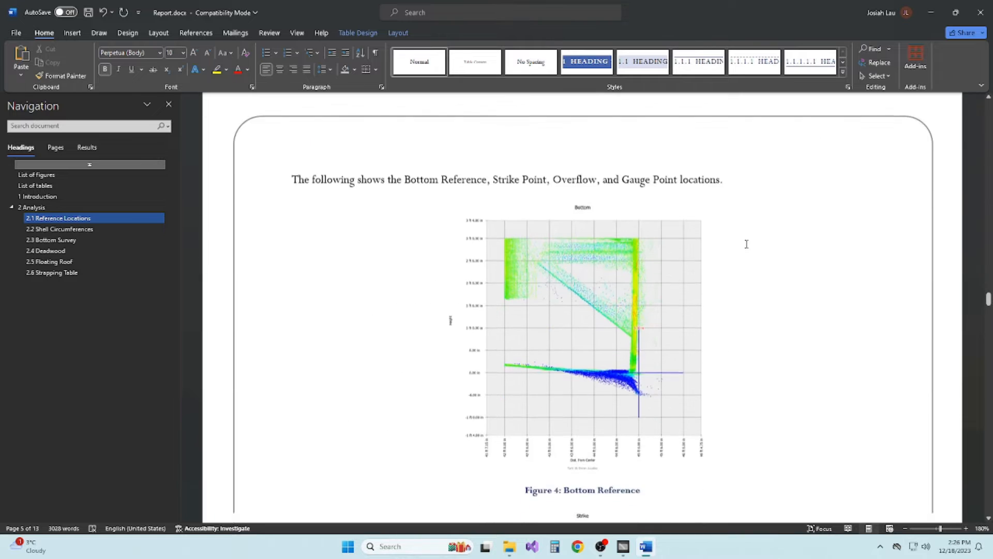
scroll(746, 245, "down", 18)
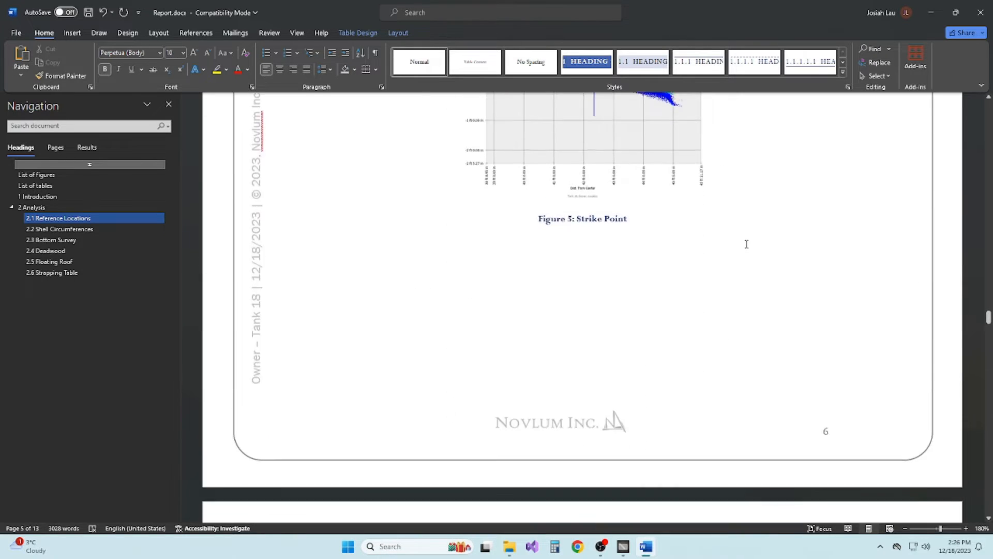
scroll(747, 247, "down", 5)
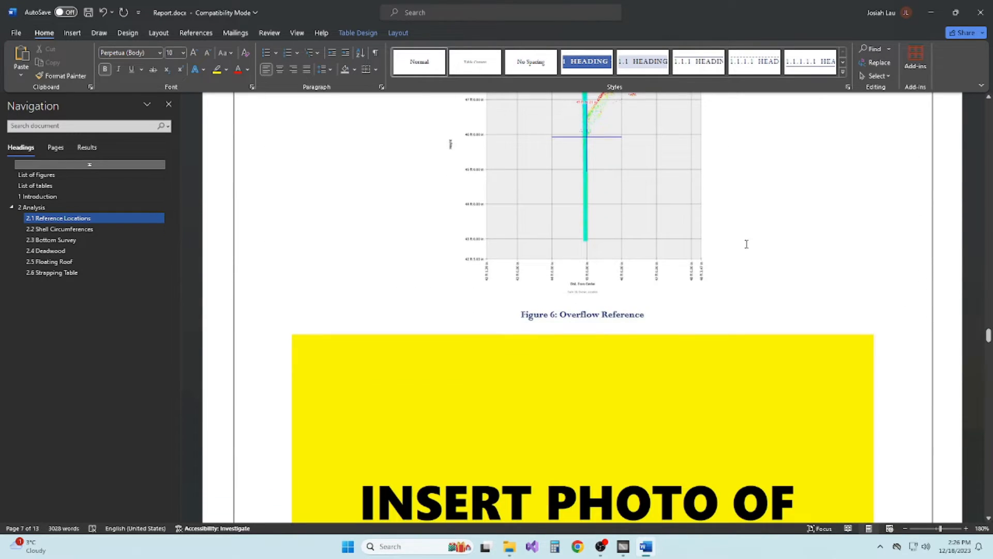
scroll(747, 244, "down", 20)
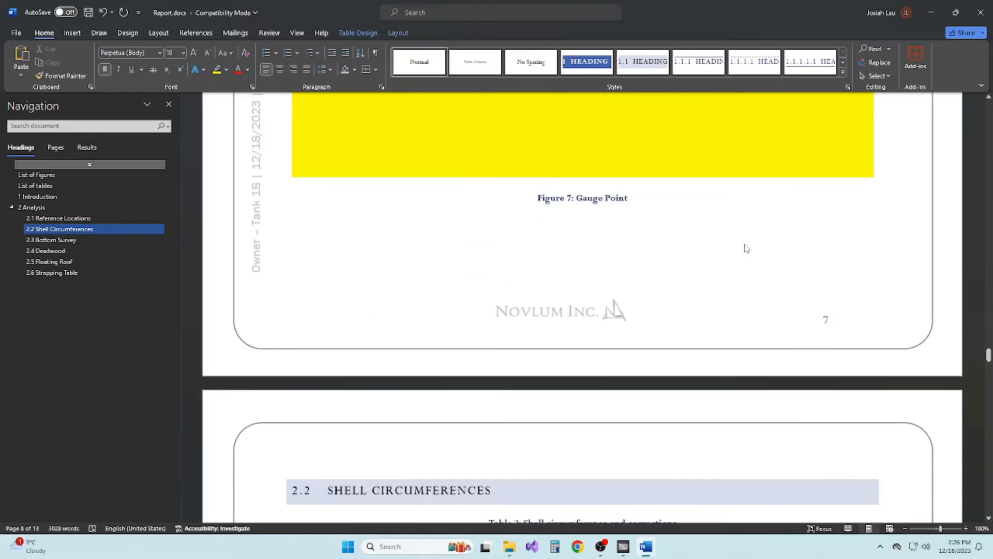
scroll(746, 248, "down", 20)
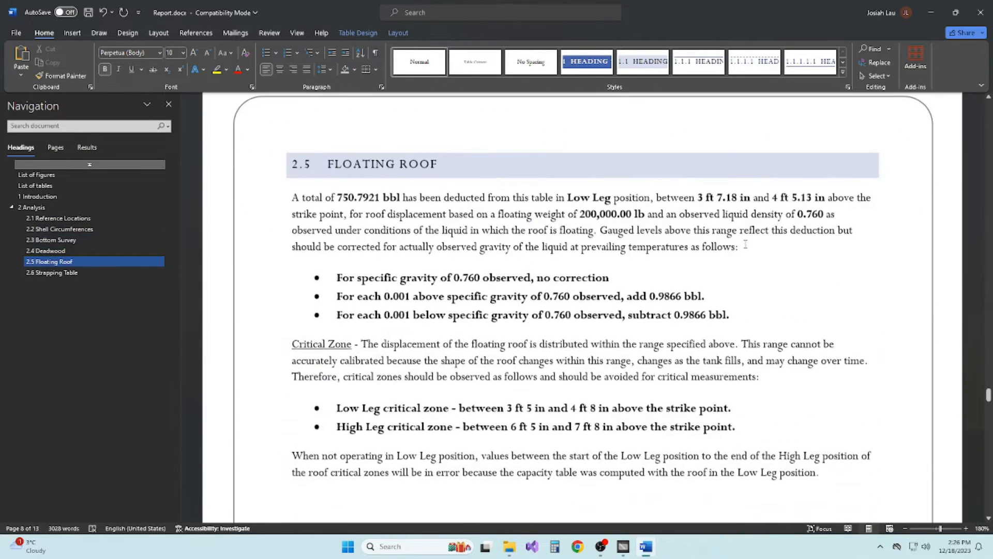
scroll(746, 244, "down", 20)
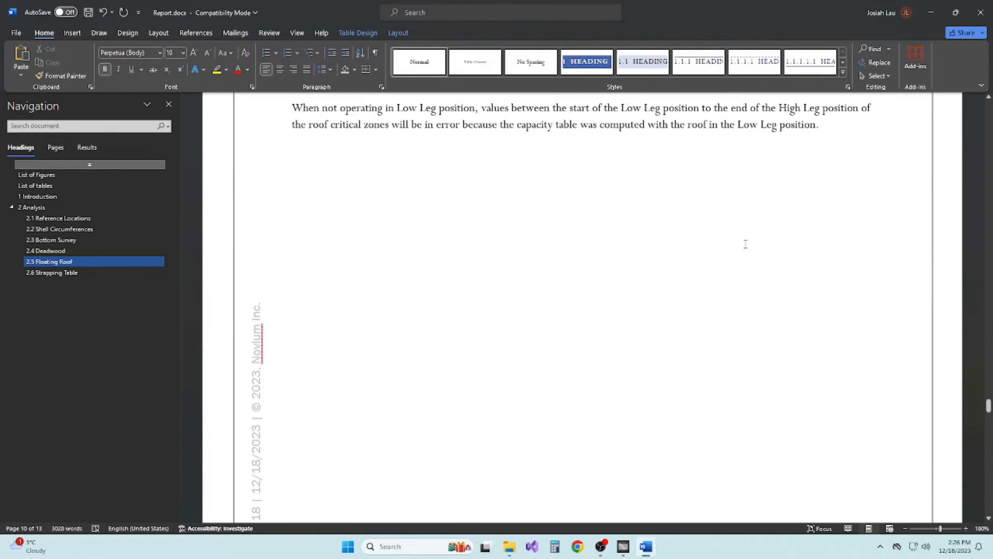
- Add outside borders around the Low Leg critical zone cells in the strapping table, from 3 ft 5 in to 4 ft 8 in
scroll(746, 241, "down", 1)
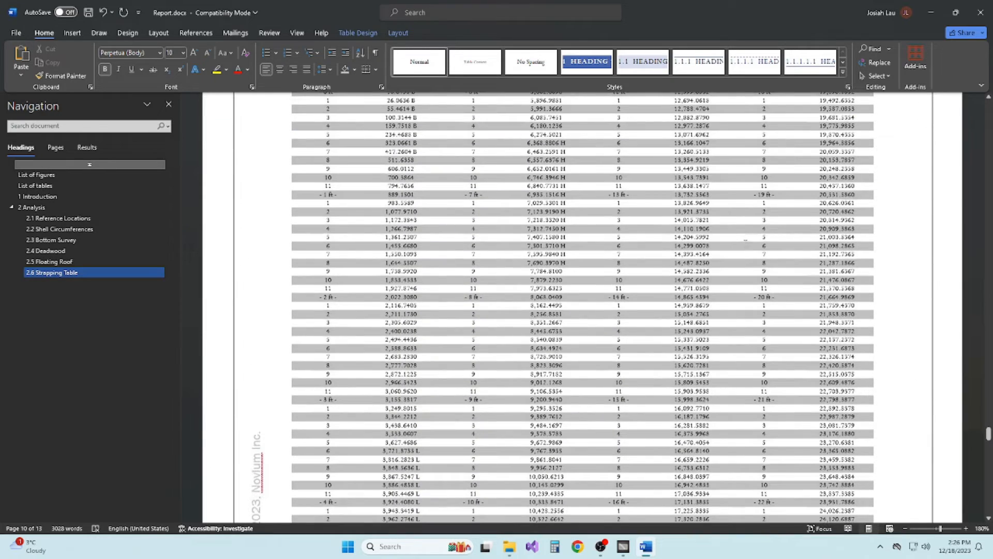
scroll(745, 239, "down", 3)
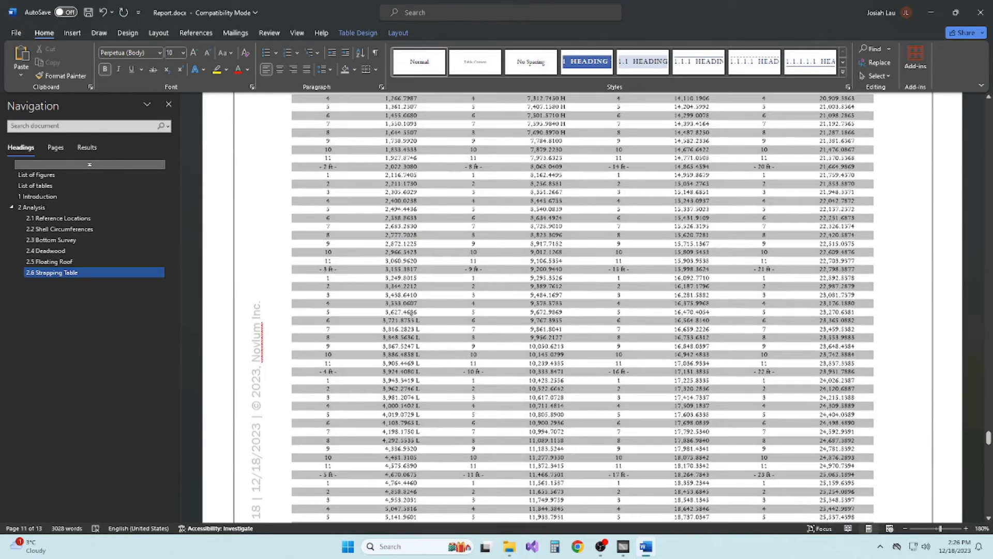
mouse_move(423, 313)
left_mouse_down()
mouse_move(414, 414)
mouse_move(331, 441)
left_mouse_up()
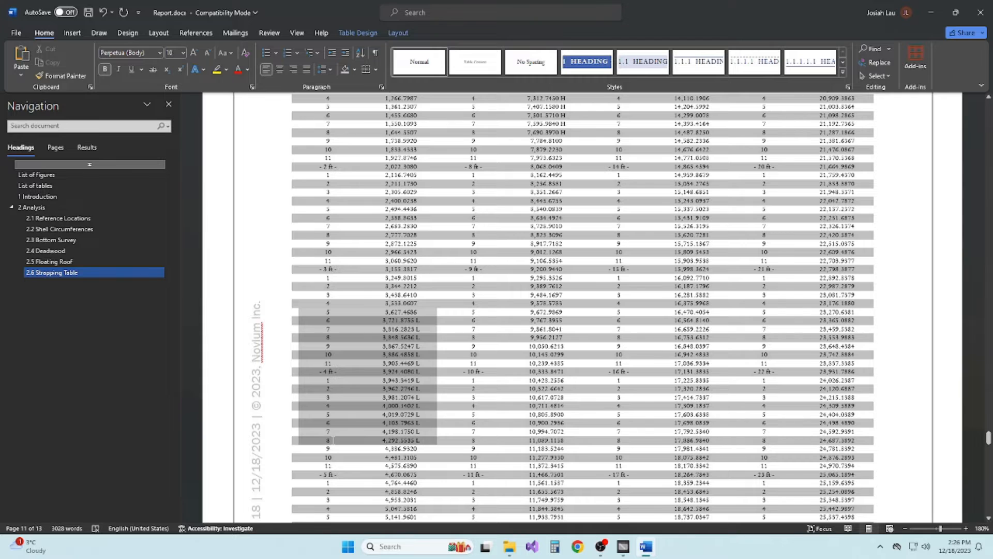
left_click(376, 72)
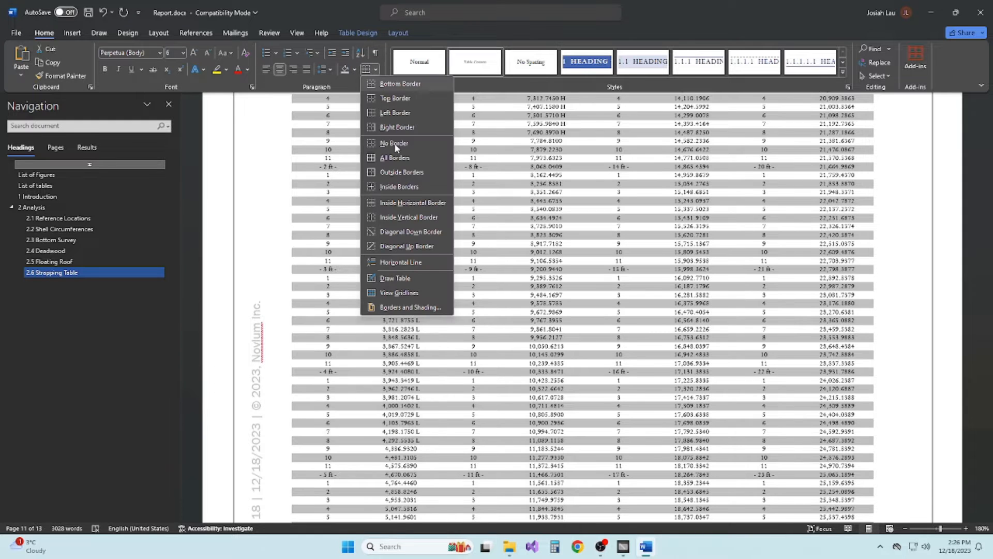
left_click(417, 172)
- Add outside borders around the High Leg critical zone cells in the strapping table, from 6 ft 5 in to 7 ft 8 in
scroll(573, 206, "up", 5)
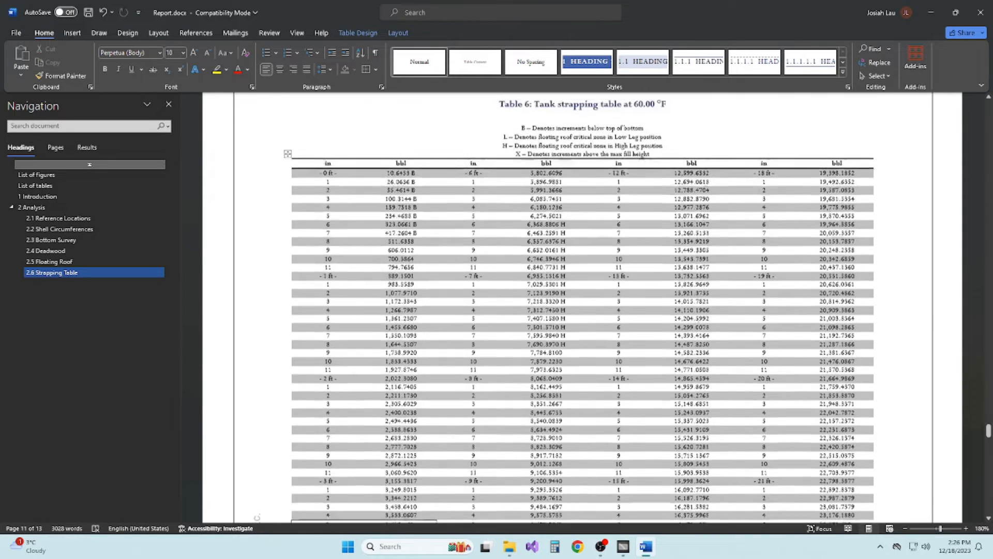
left_click_drag(574, 221, 444, 351)
left_click(367, 70)
left_click(840, 291)
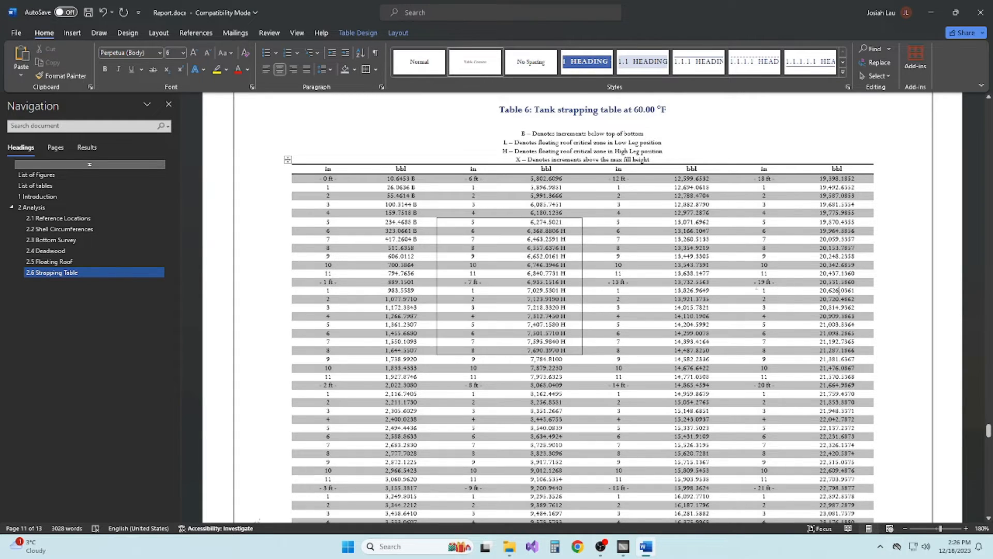
- Add outside borders around the strapping table cells above the max fill height, from 45 ft 2 in to the last increment
scroll(750, 287, "down", 20)
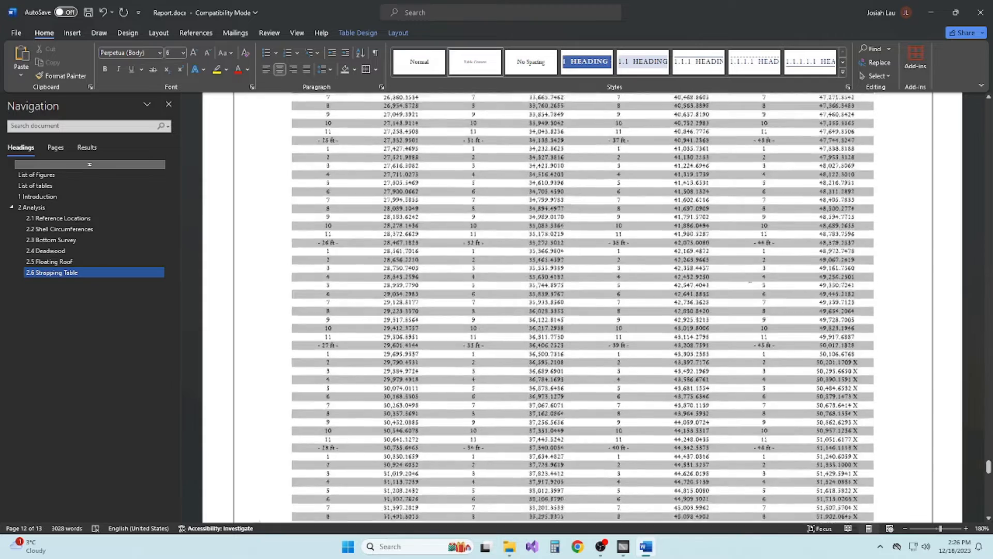
scroll(751, 282, "down", 6)
left_click_drag(851, 339, 814, 254)
scroll(813, 259, "up", 5)
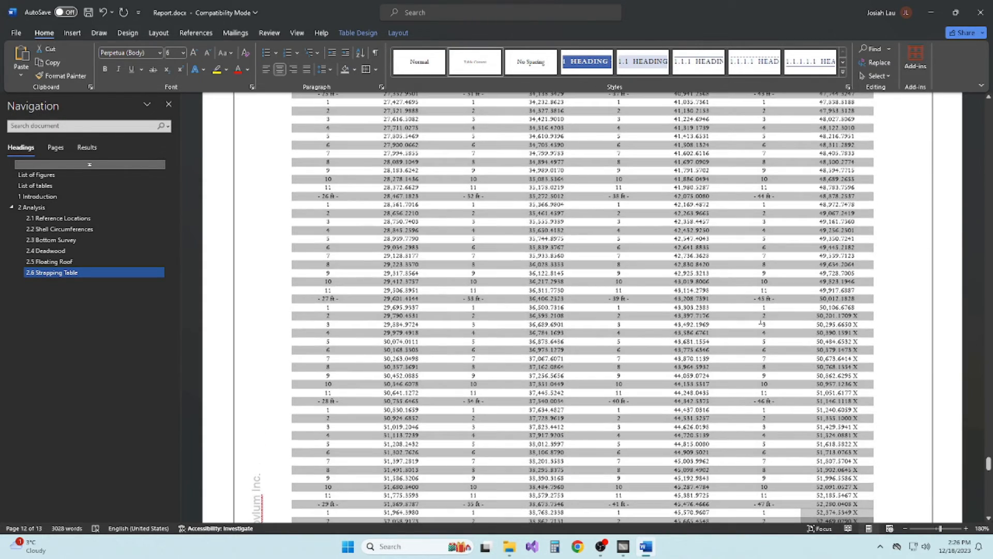
left_click(764, 316, "shift")
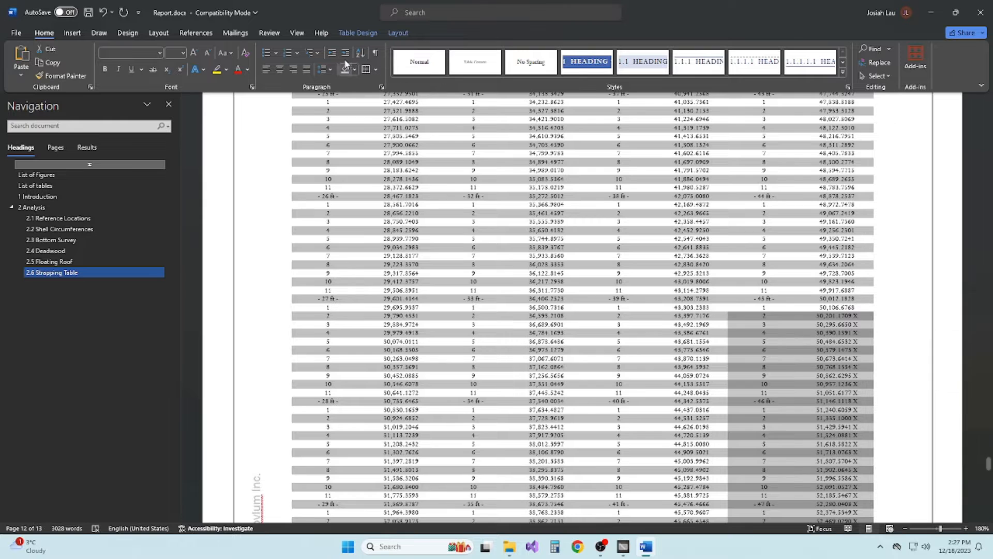
left_click(366, 70)
left_click(884, 292)
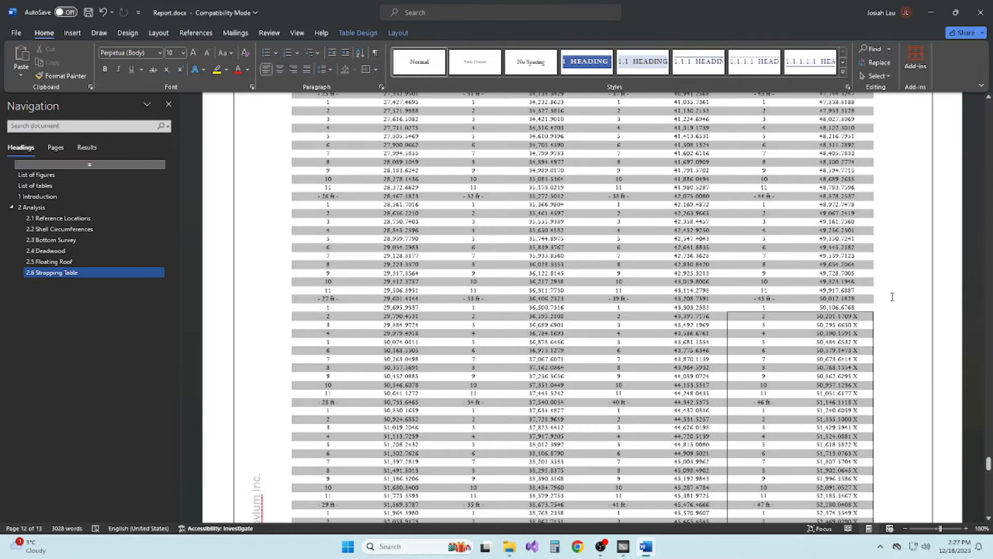
- Insert a page break between the strapping table and the average fractional increments table
scroll(890, 295, "down", 5)
left_click(768, 329)
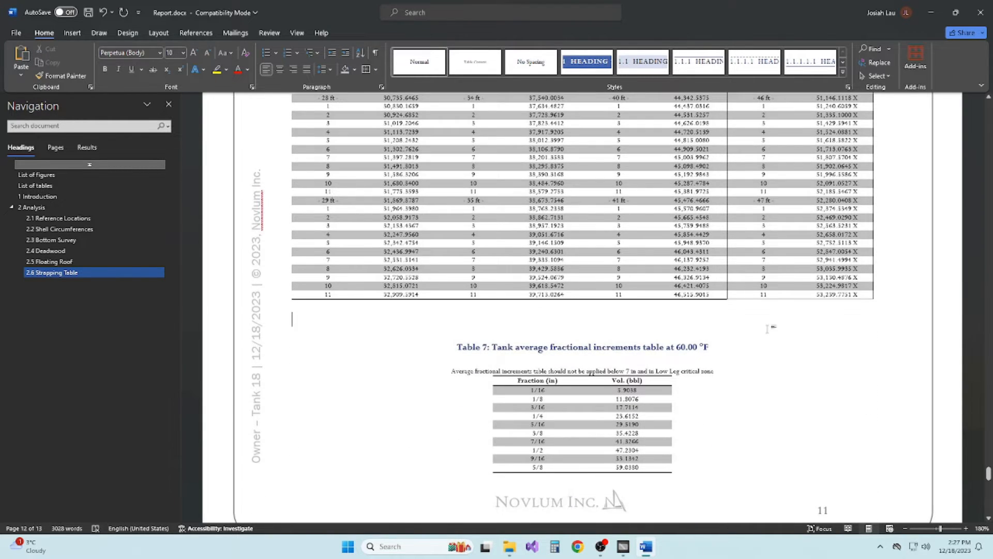
key("ctrl+Return")
- Check the report's last table, then close Report.docx and save the changes in the Capacity folder
scroll(743, 331, "down", 5)
scroll(627, 337, "down", 6)
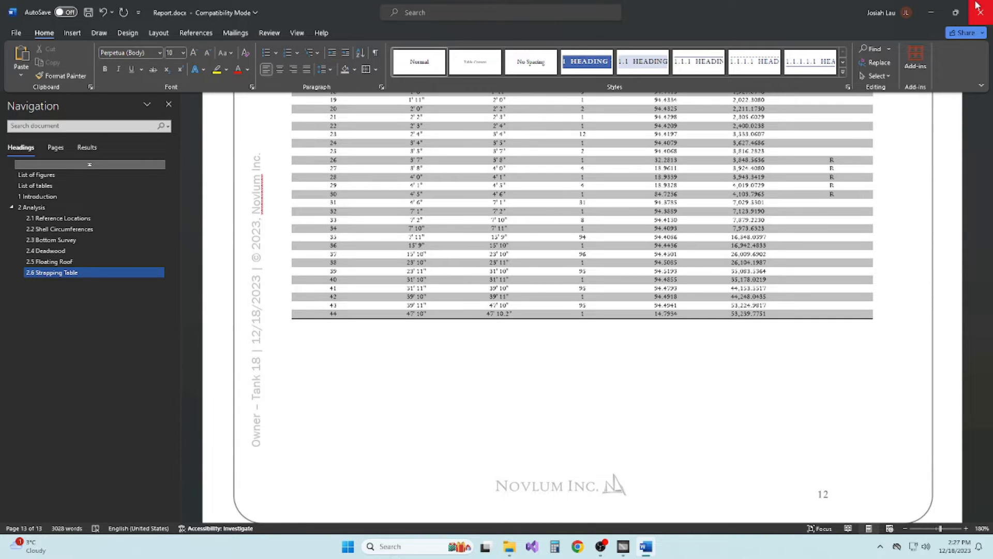
left_click(978, 7)
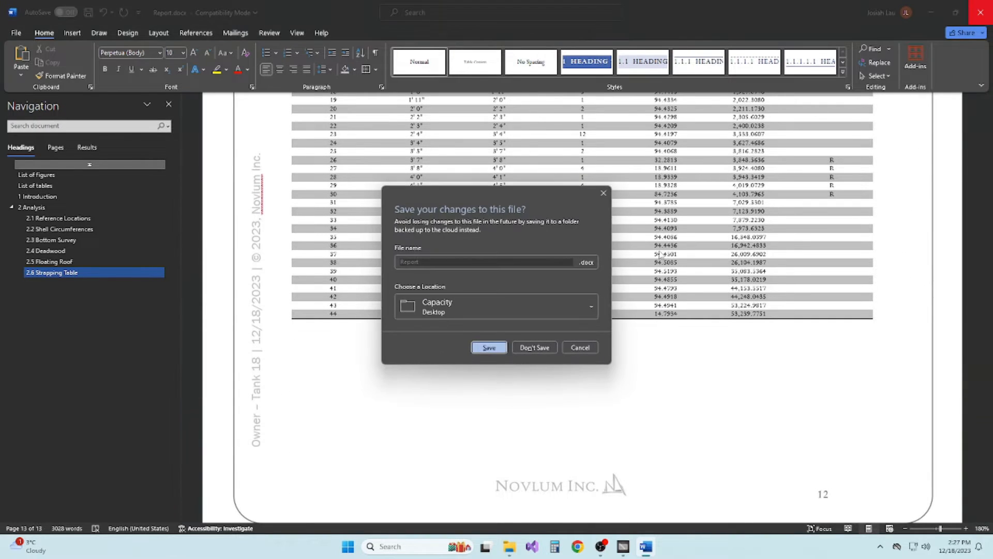
left_click(489, 353)
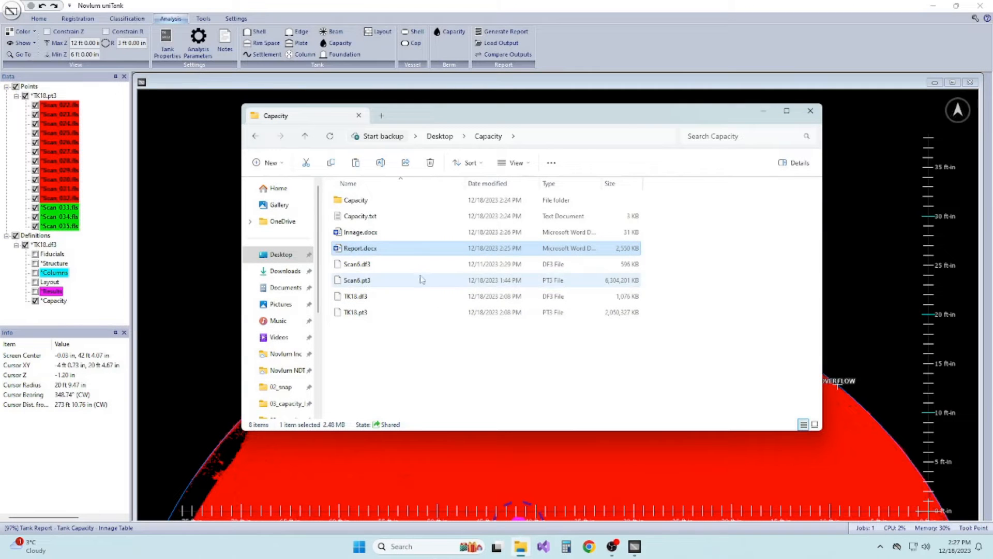
- Open Innage.docx and delete the unused foot and inch labels from 48 FT through 57 FT in the innage table
double_click(417, 232)
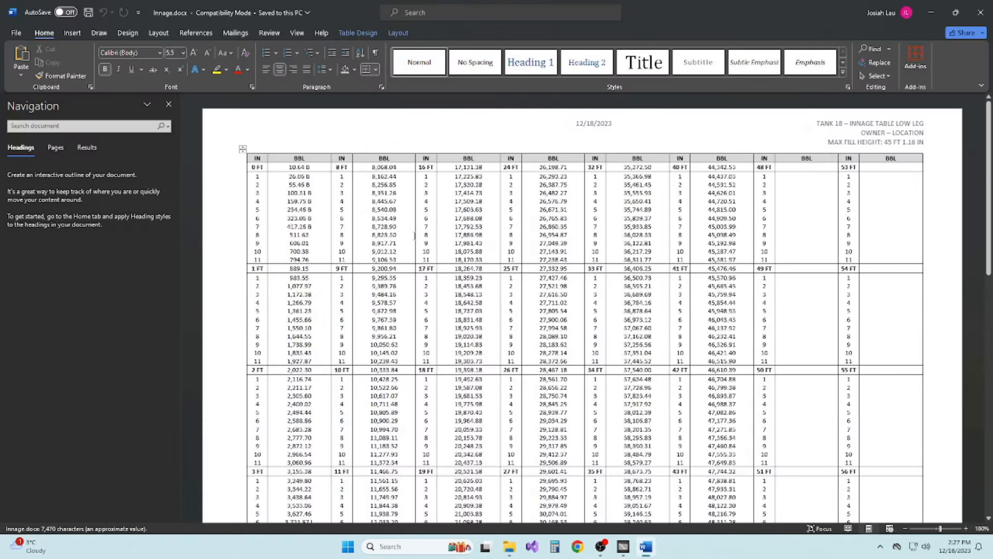
left_click_drag(757, 167, 769, 329)
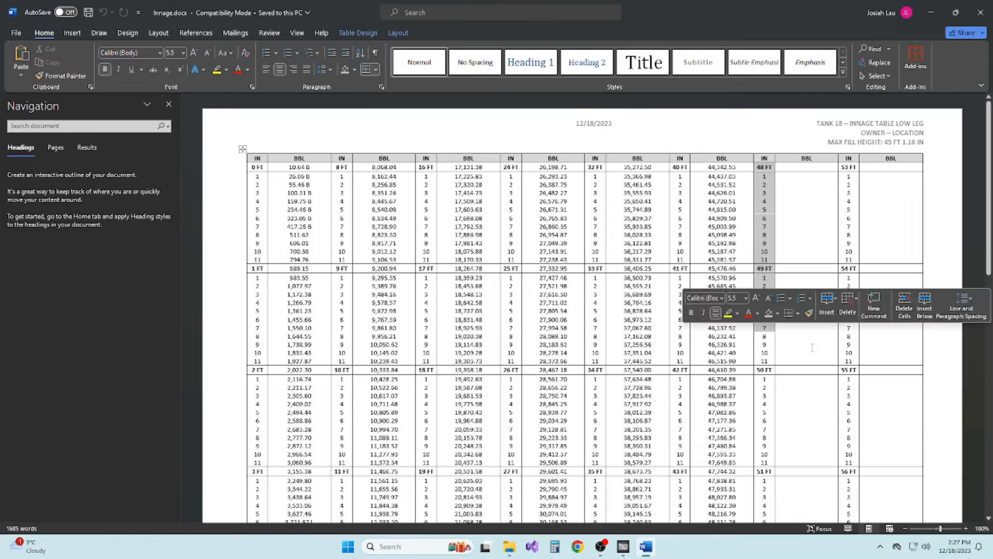
scroll(814, 358, "down", 6)
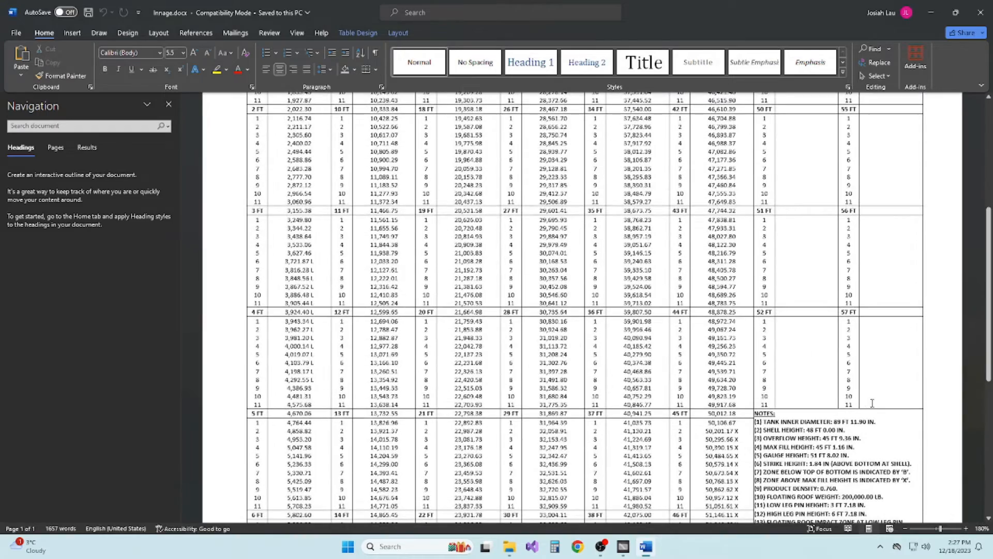
scroll(854, 363, "up", 5)
left_click(765, 168, "shift")
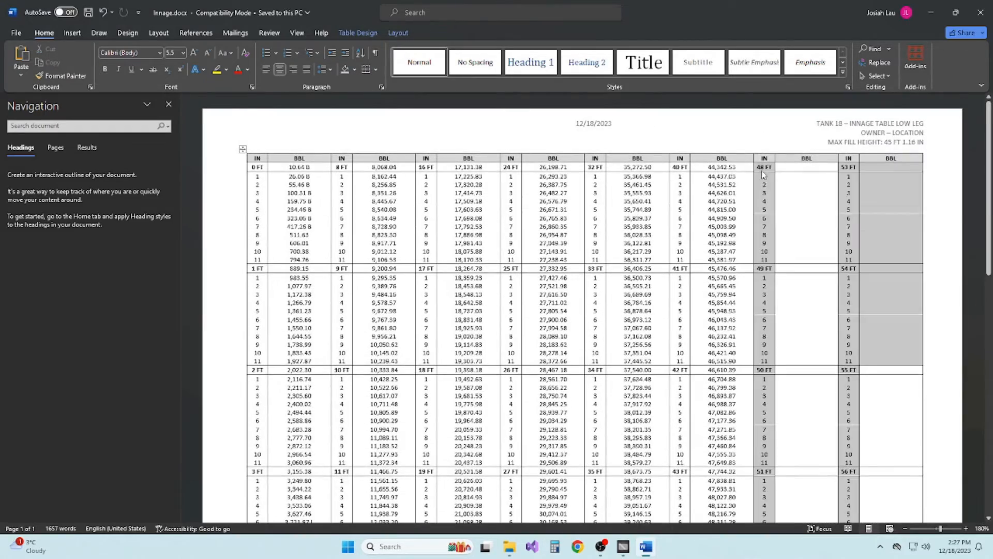
key("Delete")
- Shade the inch cells above the max fill height grey in the innage table, from 45 ft 2 in to 47 ft 11 in
scroll(797, 414, "down", 4)
scroll(788, 409, "down", 5)
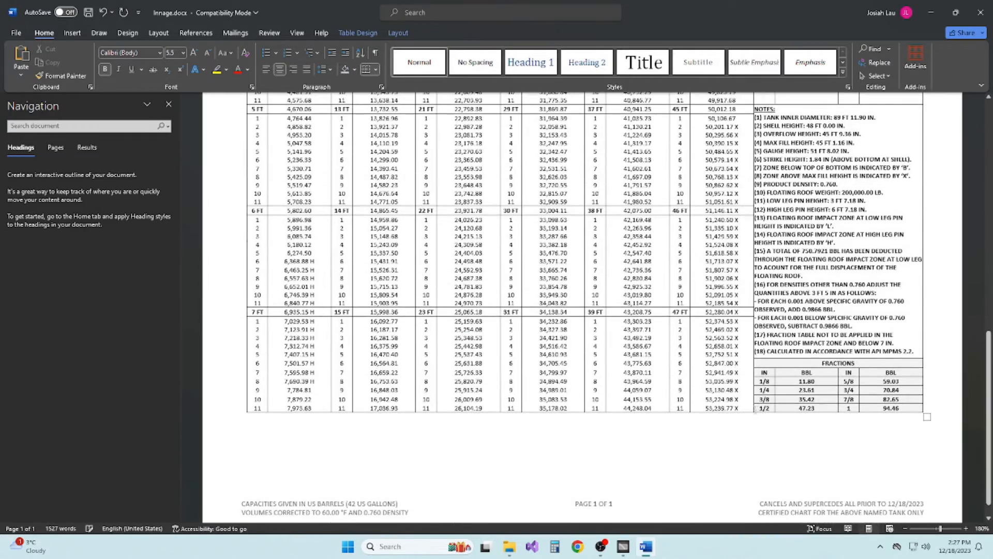
left_click_drag(746, 409, 720, 373)
left_click(712, 399)
mouse_move(678, 409)
left_mouse_down()
mouse_move(679, 265)
mouse_move(646, 189)
mouse_move(679, 177)
left_mouse_up()
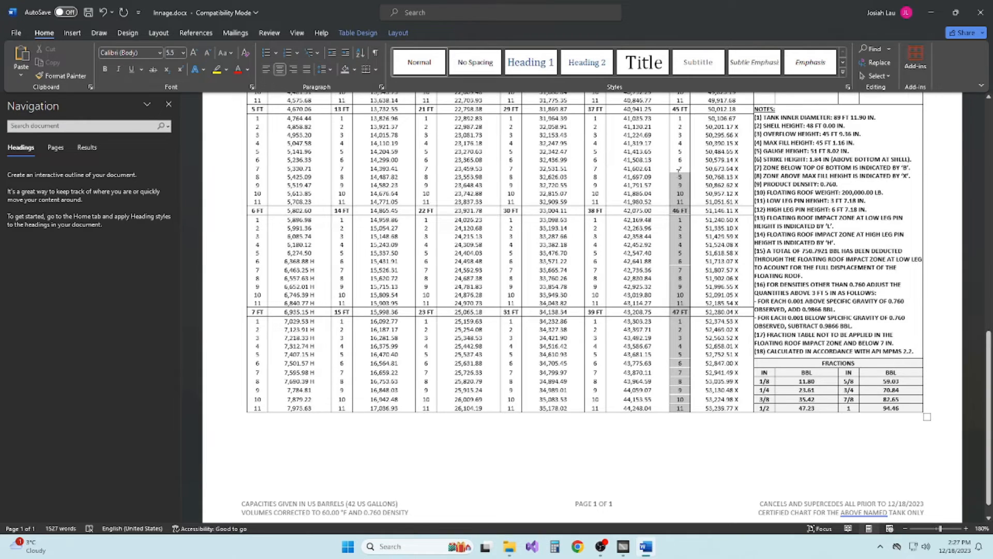
scroll(671, 234, "up", 3)
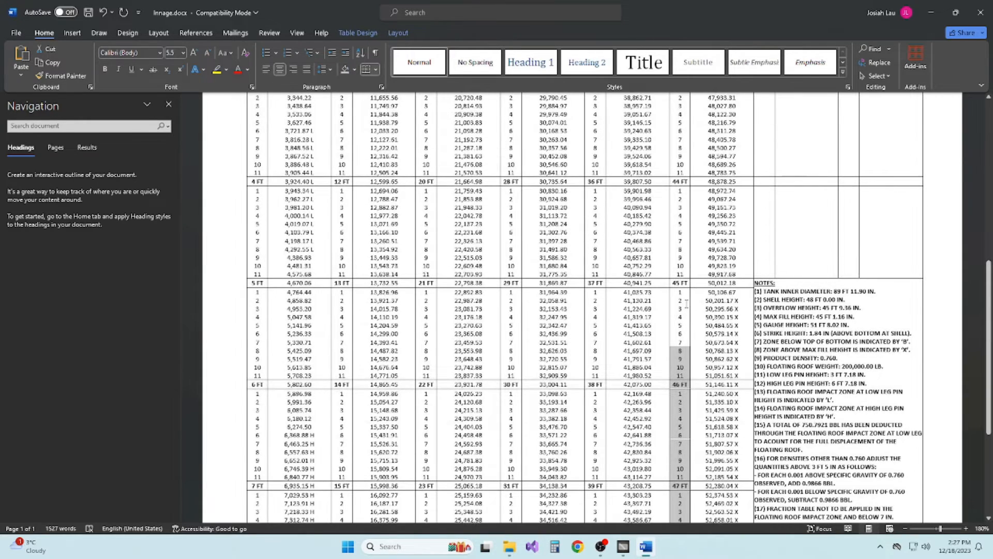
left_click(686, 303, "shift")
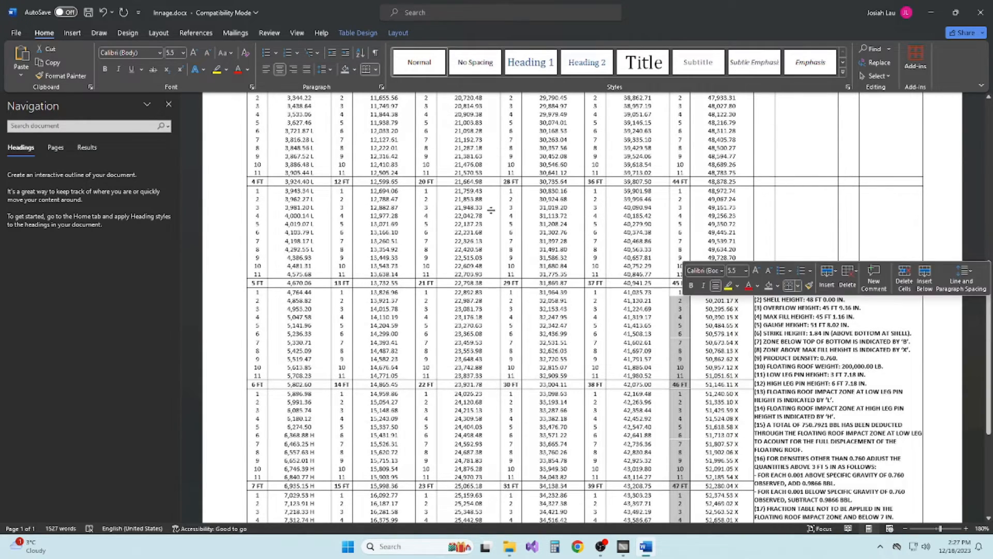
left_click(355, 70)
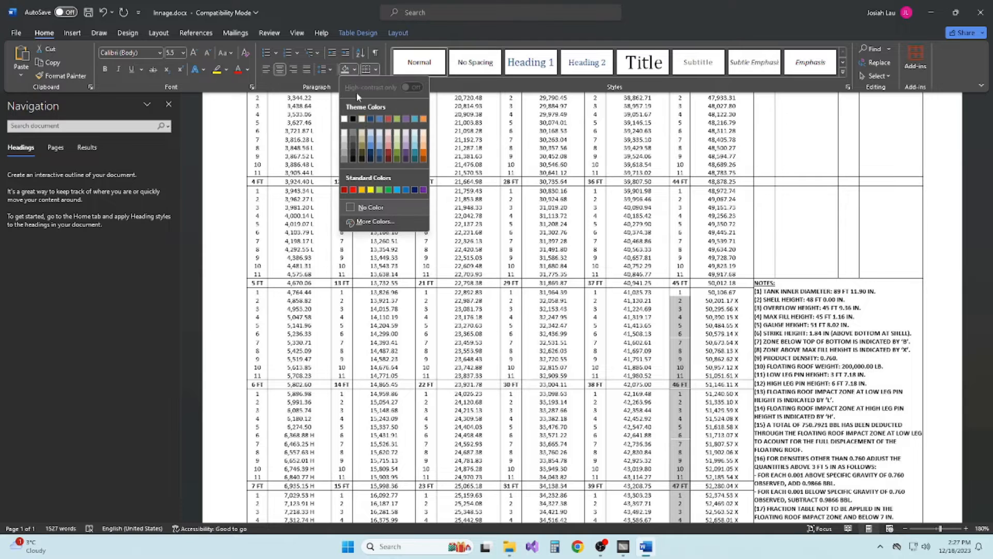
left_click(345, 149)
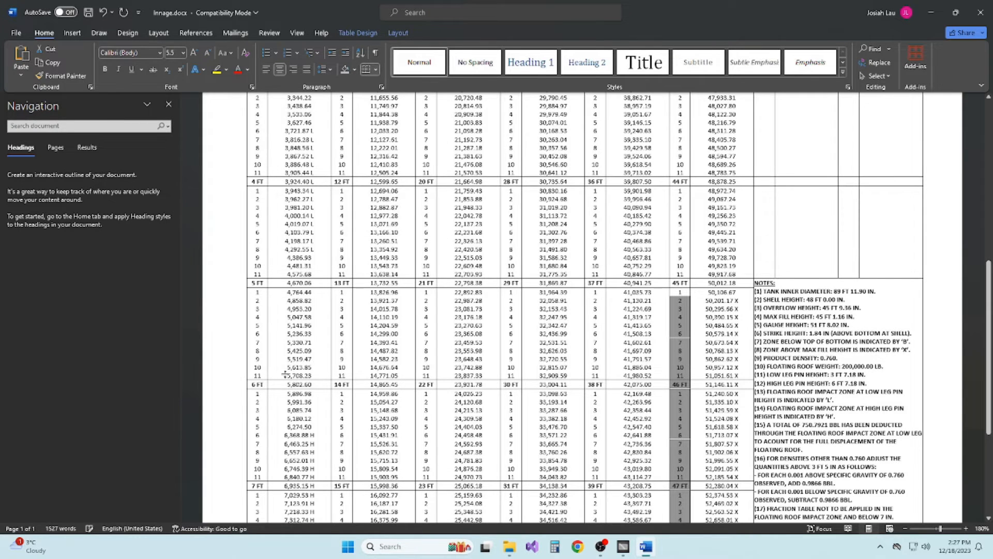
- Shade the inch cells of the High Leg critical zone blue, from 6 ft 5 in to 7 ft 8 in
scroll(284, 374, "down", 3)
left_click_drag(261, 341, 259, 468)
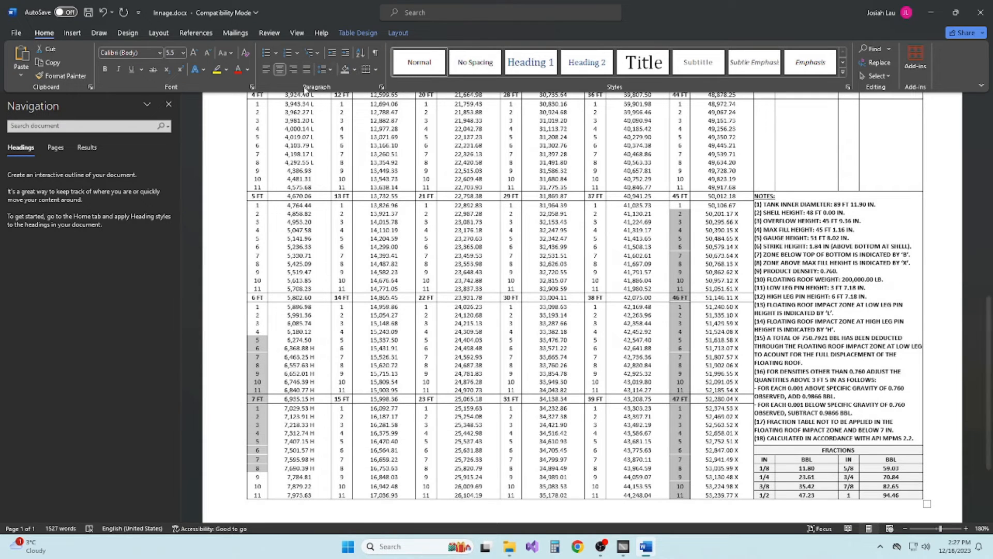
left_click(356, 74)
left_click(398, 158)
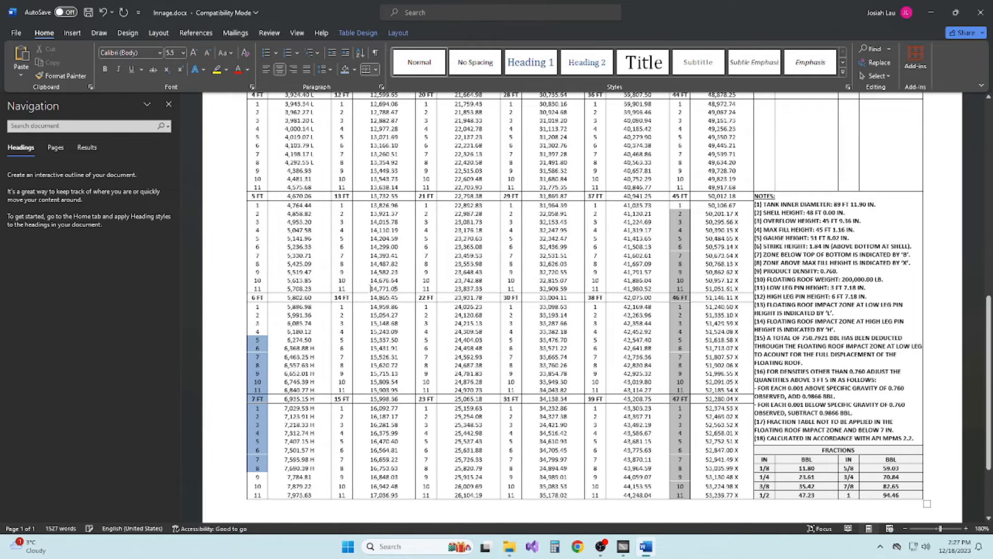
- Apply the same blue shading to the inch cells of the Low Leg critical zone, up to 4 ft 8 in
scroll(370, 289, "up", 3)
left_click_drag(259, 337, 261, 243)
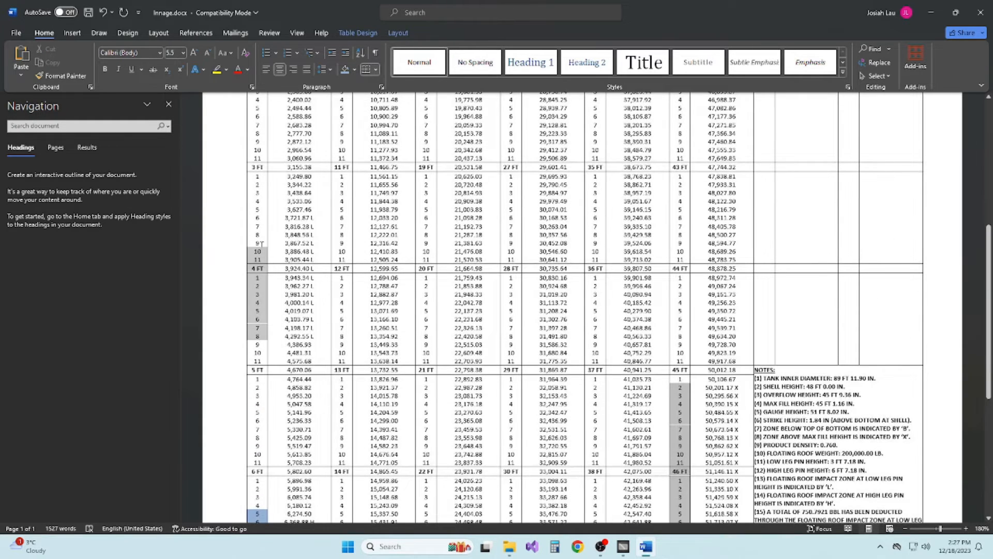
left_click(345, 69)
scroll(760, 347, "up", 10)
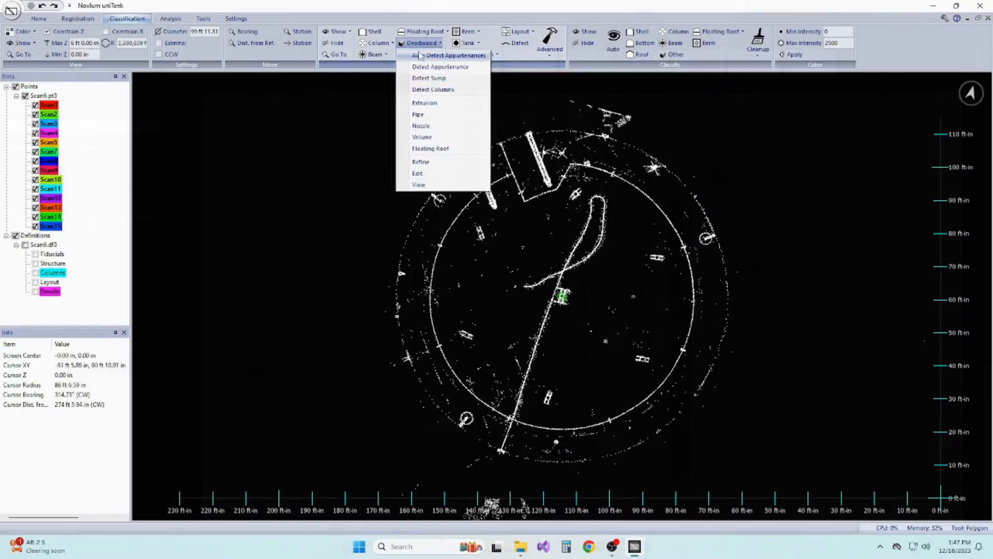
- In uniTank, auto-detect appurtenances with schedule SCH STD between Z 0.00 in and 6 ft 0.00 in, replacing earlier ones, and display the Scan6.df3 definitions
left_click(421, 55)
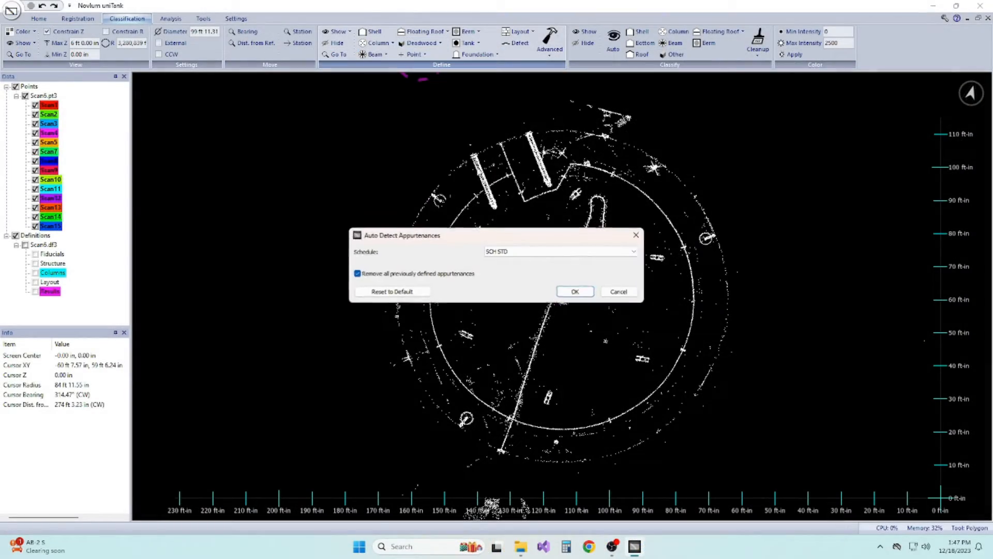
key("Return")
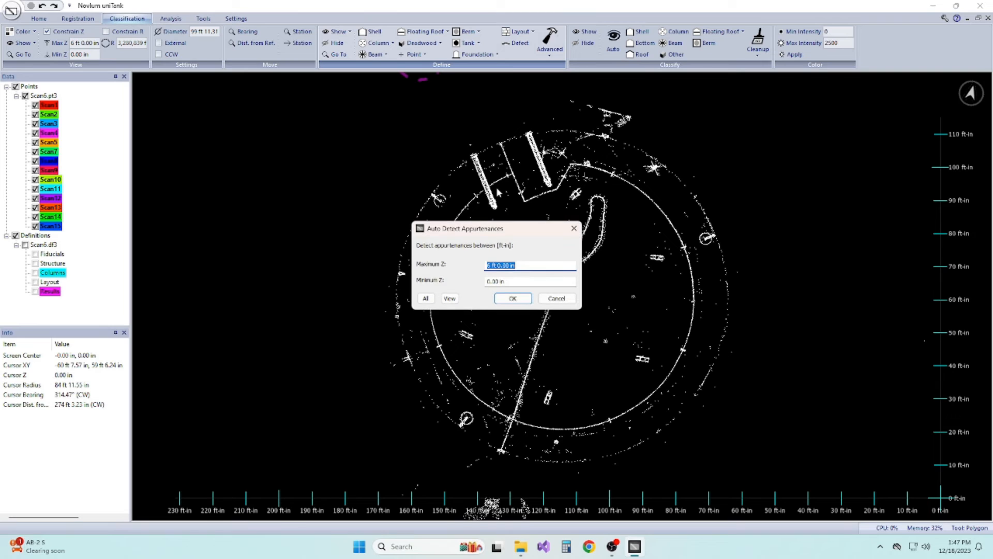
left_click(513, 299)
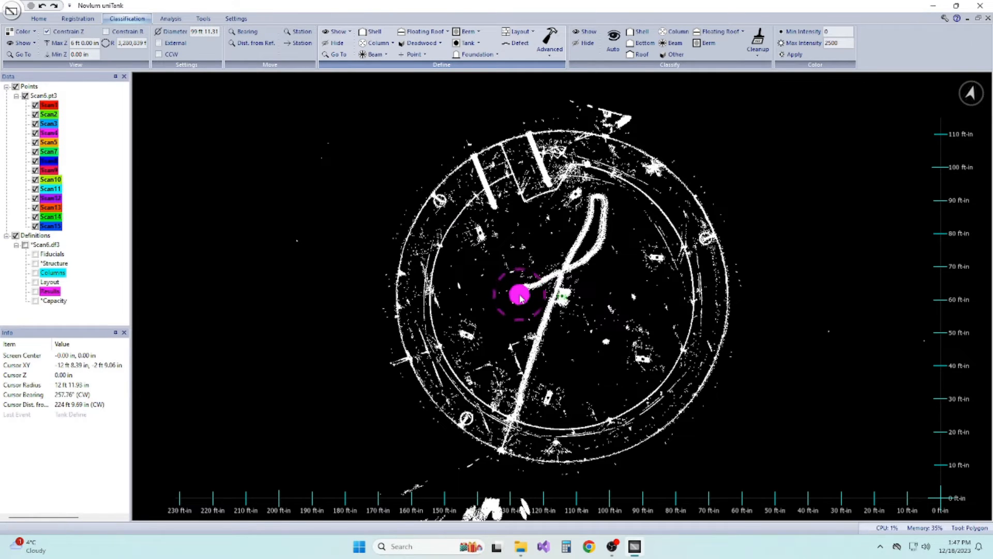
left_click(25, 245)
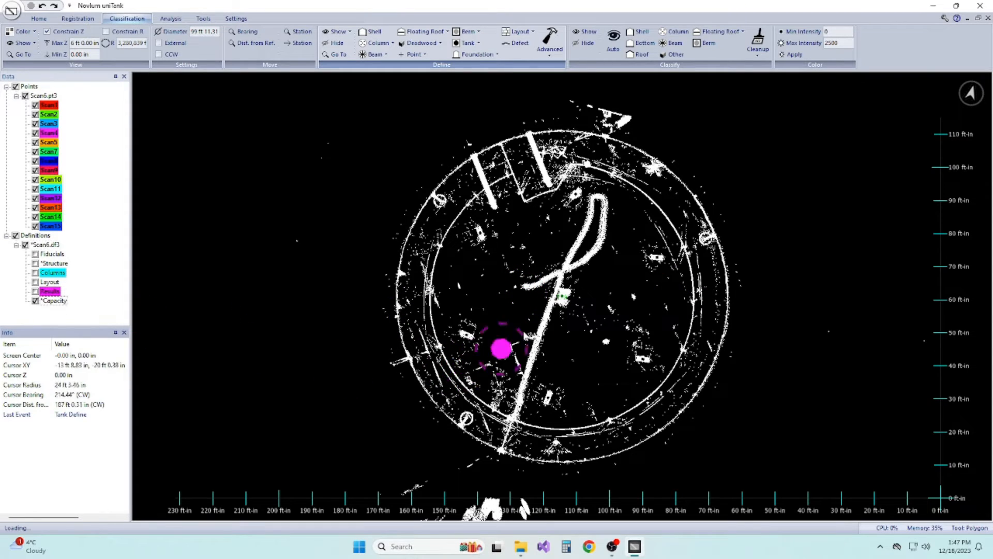
- Examine the detected pipes, nozzles and manways against the point cloud, including the end of PIPE-005
scroll(595, 250, "up", 5)
middle_click_drag(537, 262, 562, 286)
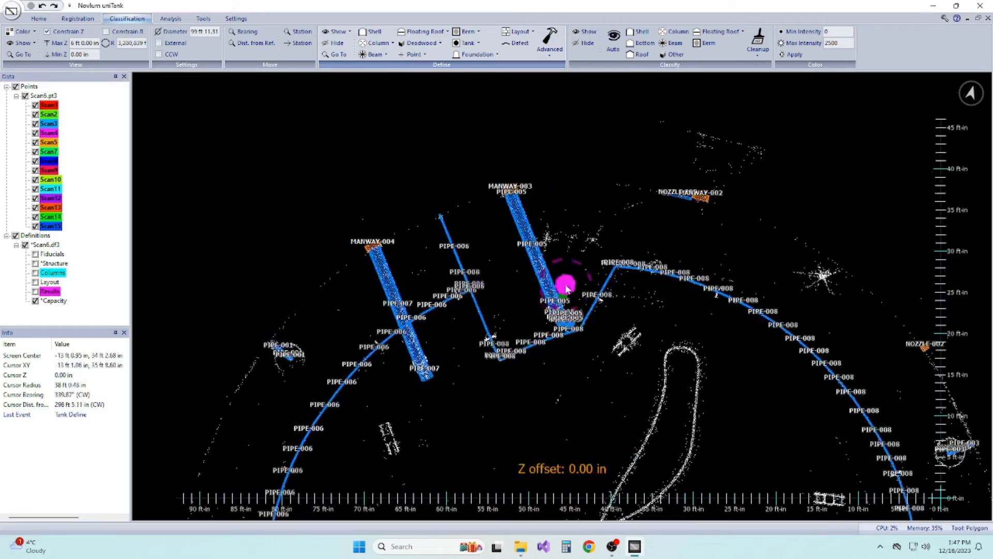
scroll(564, 285, "up", 5)
middle_click_drag(431, 227, 549, 384)
scroll(636, 377, "up", 5)
scroll(516, 238, "down", 6)
middle_click_drag(624, 404, 639, 311)
scroll(639, 310, "up", 5)
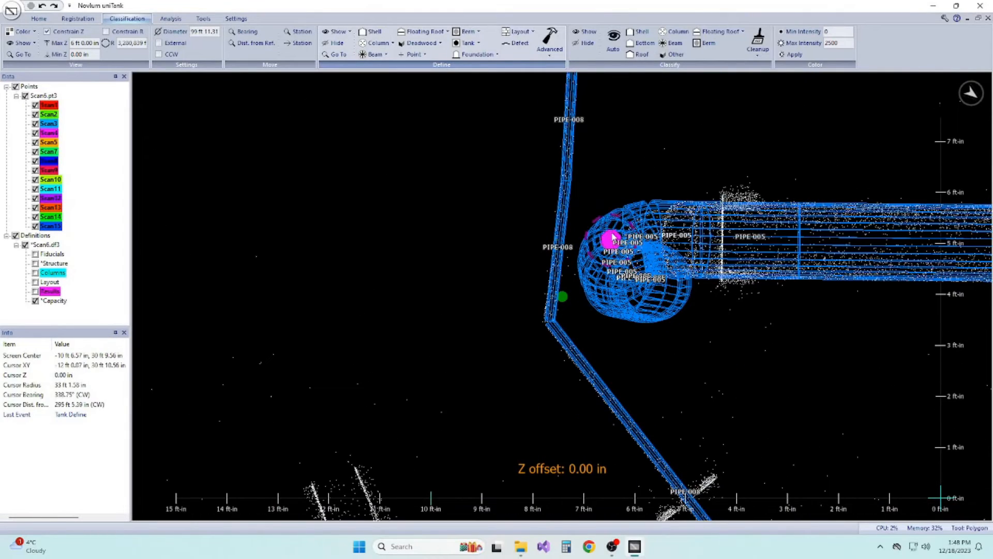
- Clean up the falsely detected rounded end of PIPE-005 within a rectangular selection of about 3.84 sq ft
left_click(39, 19)
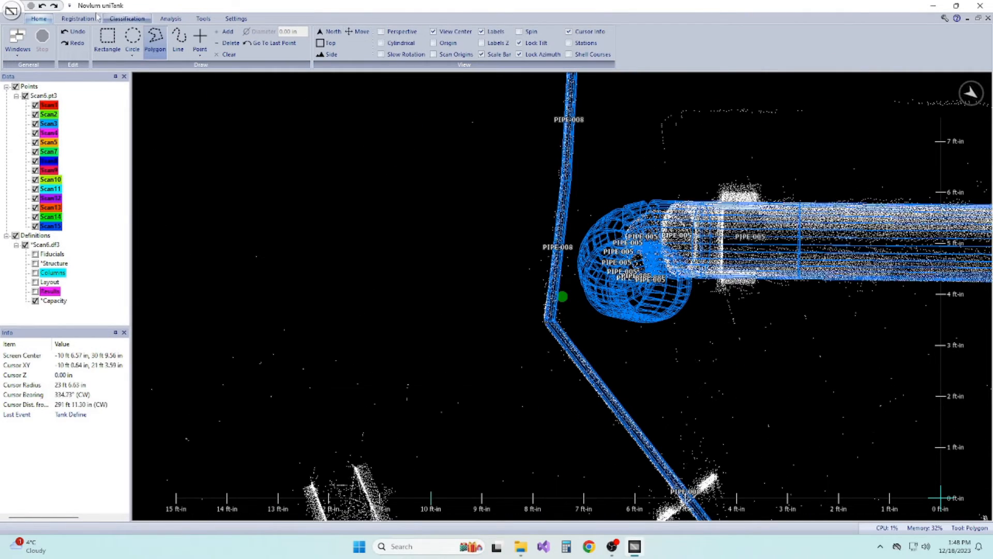
left_click(108, 41)
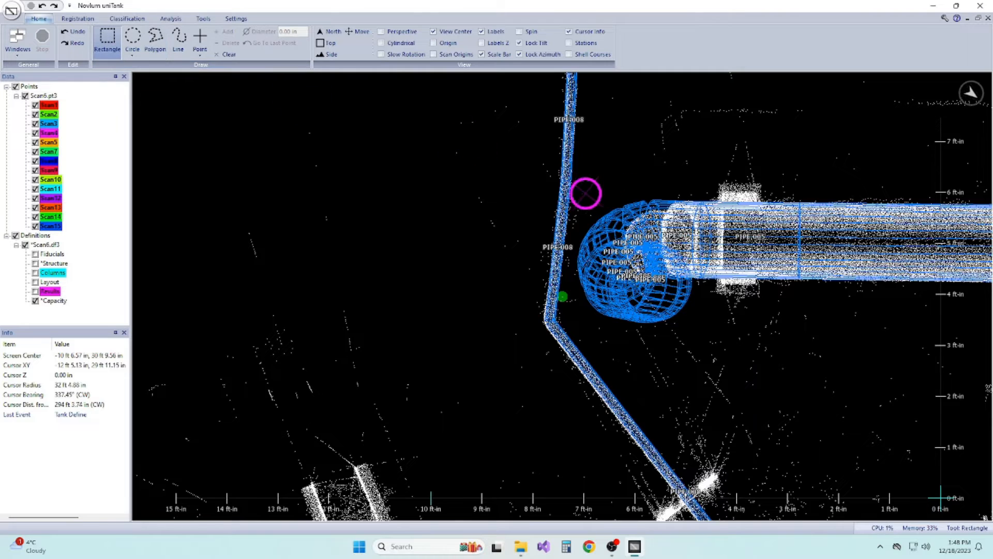
left_click_drag(578, 193, 657, 320)
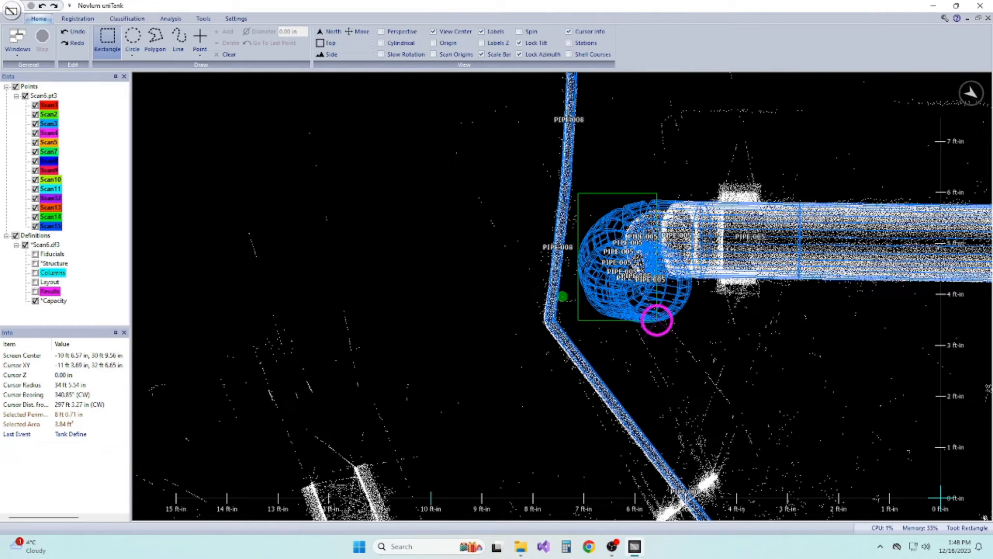
left_click(128, 19)
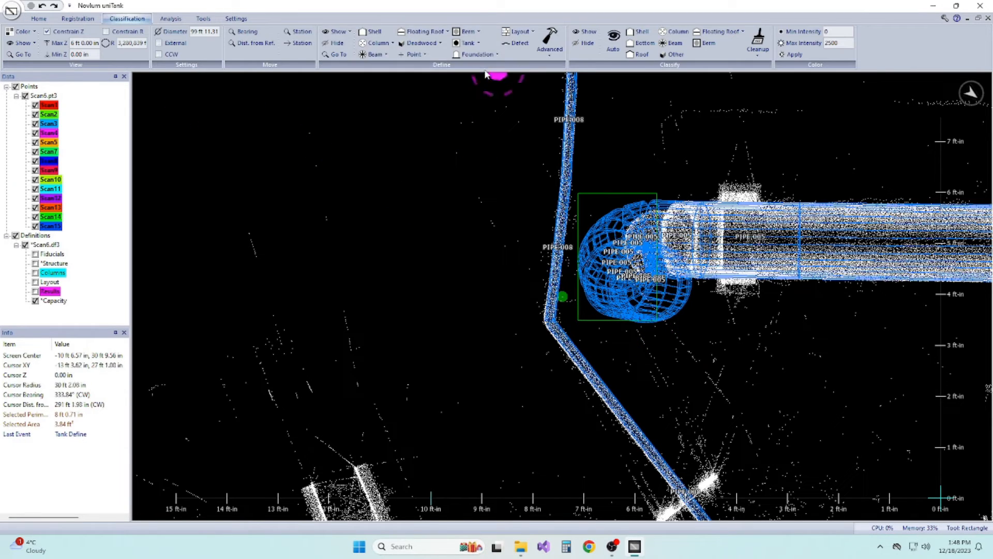
left_click(549, 41)
left_click(558, 67)
left_click(517, 303)
- Apply the same cleanup to a rectangular selection around the end of NOZZLE-005 opposite MANWAY-002
middle_click_drag(801, 340, 802, 385)
scroll(803, 385, "down", 4)
right_click_drag(969, 448, 690, 267)
mouse_move(691, 266)
middle_mouse_down()
mouse_move(455, 310)
mouse_move(589, 428)
mouse_move(636, 355)
mouse_move(615, 278)
mouse_move(604, 332)
middle_mouse_up()
mouse_move(514, 256)
left_mouse_down()
mouse_move(546, 292)
mouse_move(587, 306)
left_mouse_up()
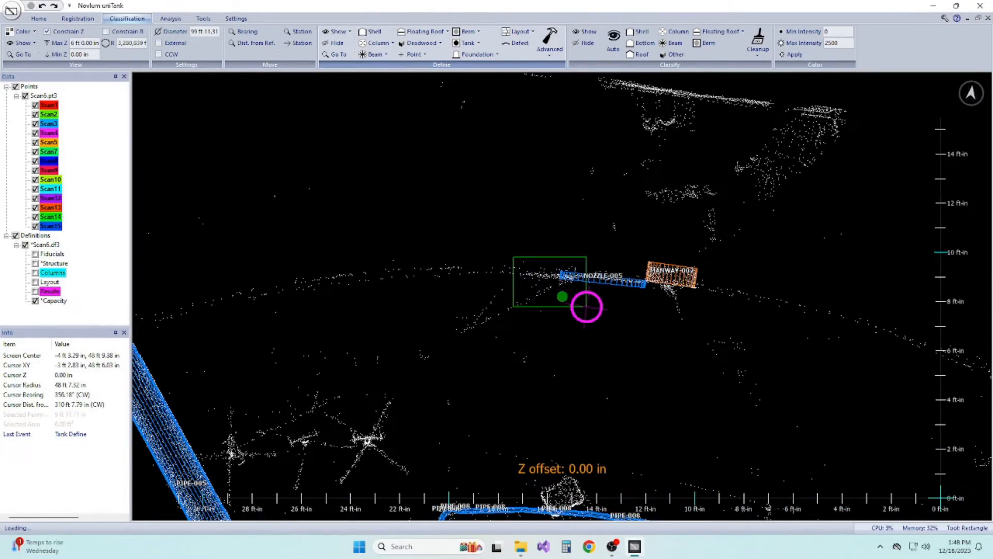
key("Return")
- Detect the sump below PIPE-003 using a circular selection about 5 ft 3 in in diameter
mouse_move(585, 306)
middle_mouse_down()
mouse_move(776, 324)
mouse_move(744, 270)
mouse_move(789, 361)
mouse_move(595, 261)
mouse_move(601, 314)
mouse_move(626, 245)
mouse_move(640, 244)
mouse_move(647, 321)
mouse_move(714, 244)
mouse_move(647, 260)
mouse_move(646, 270)
middle_mouse_up()
key("c")
mouse_move(563, 297)
left_mouse_down()
mouse_move(600, 344)
mouse_move(660, 383)
left_mouse_up()
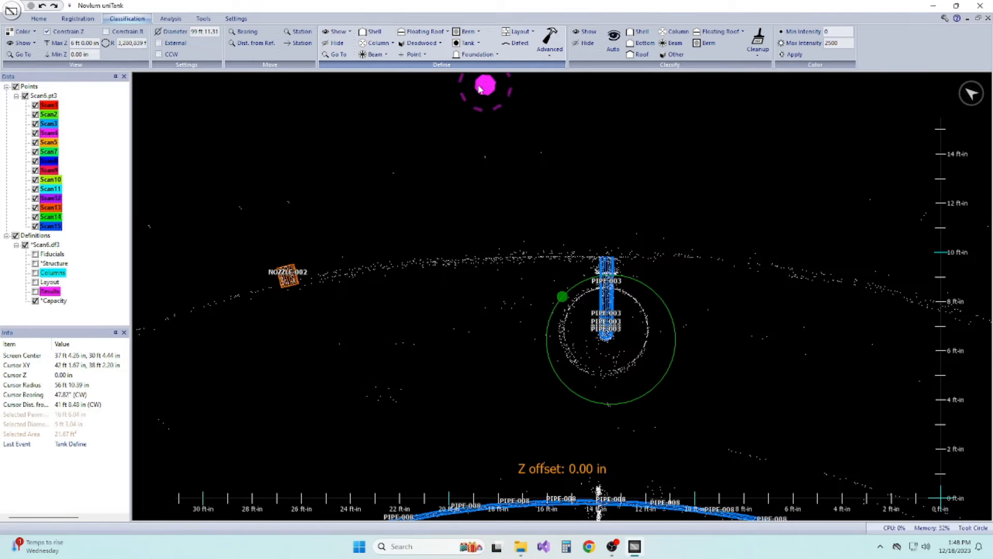
left_click(427, 46)
left_click(431, 77)
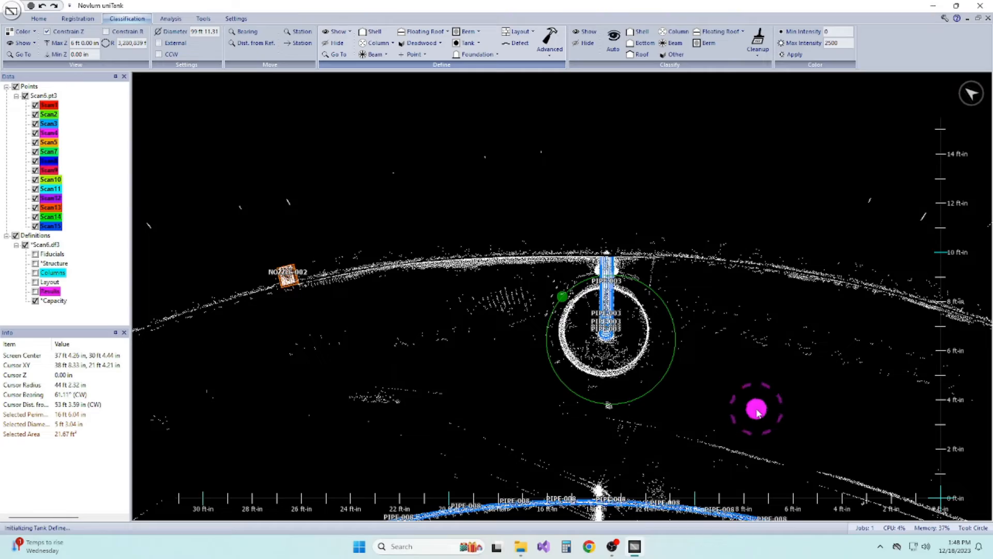
middle_click_drag(754, 395, 783, 434)
middle_click_drag(945, 342, 804, 405)
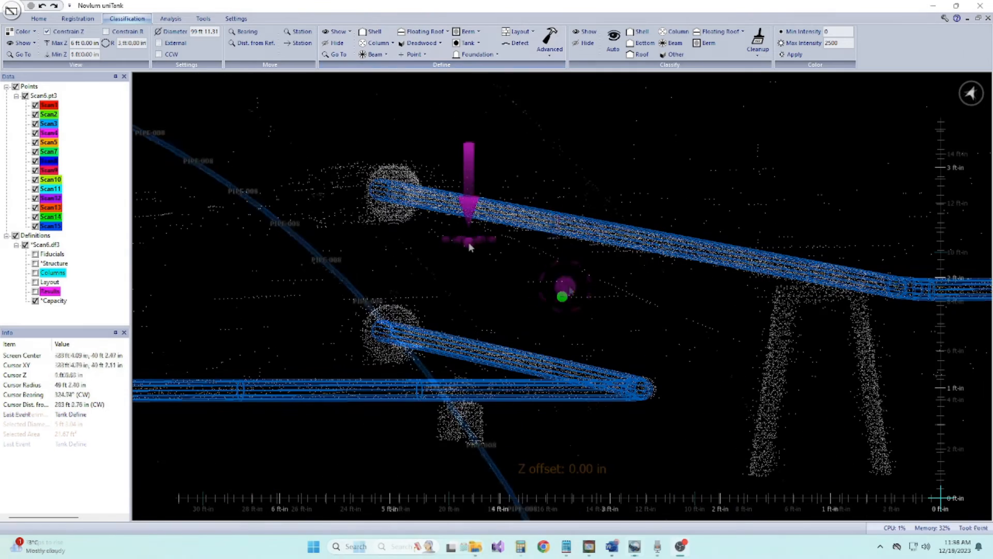
- Edit deadwood PIPE-006 and set its thickness to 0 so it counts as solid
left_click(420, 43)
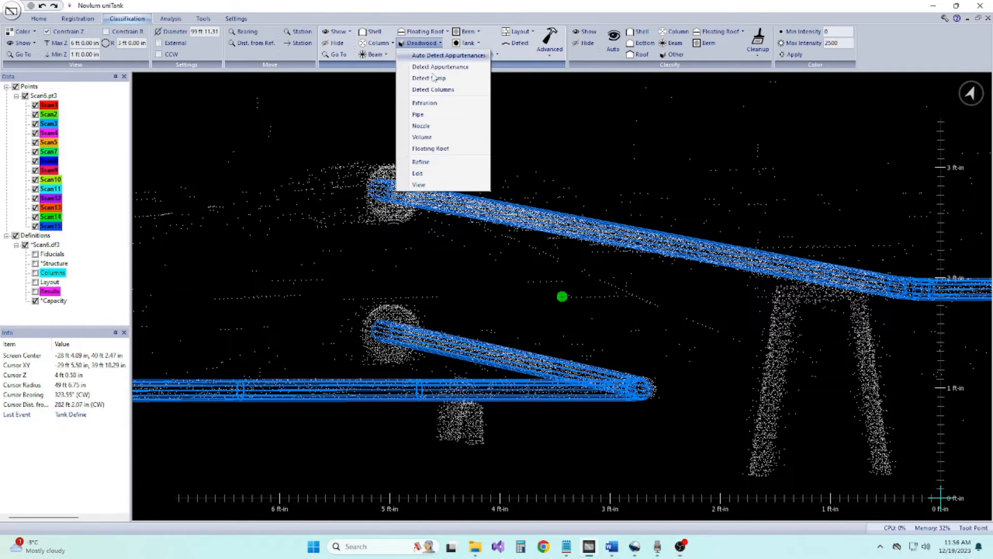
left_click(433, 174)
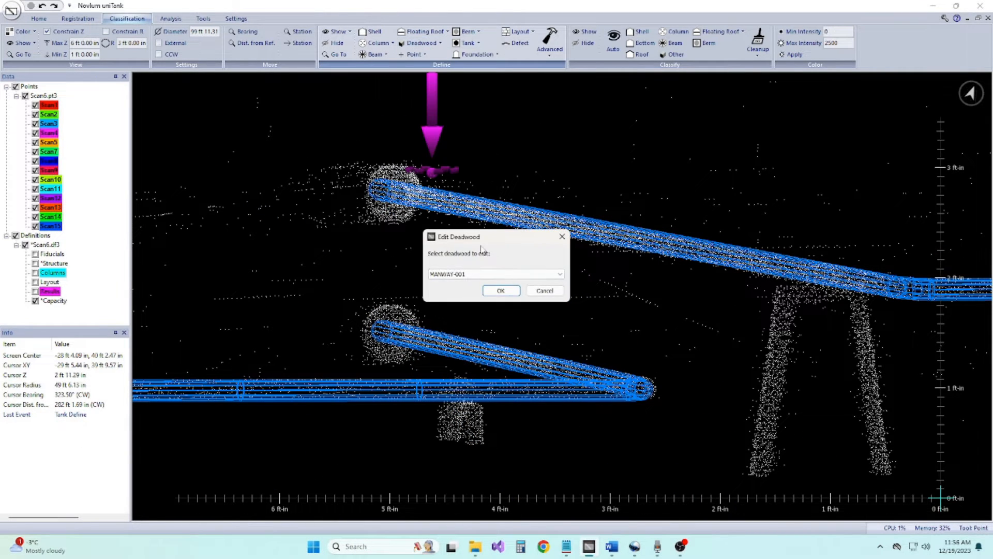
left_click(502, 274)
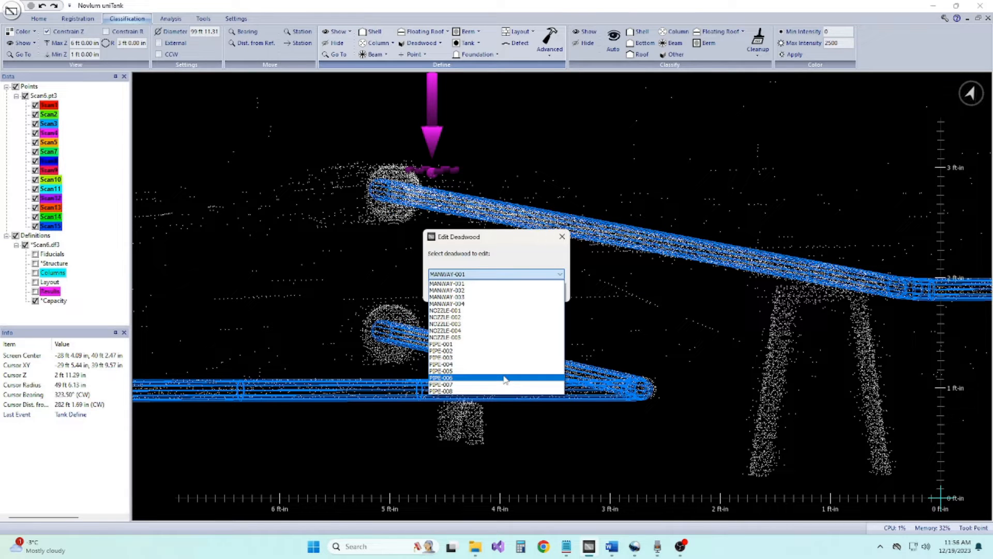
left_click(506, 374)
left_click(505, 292)
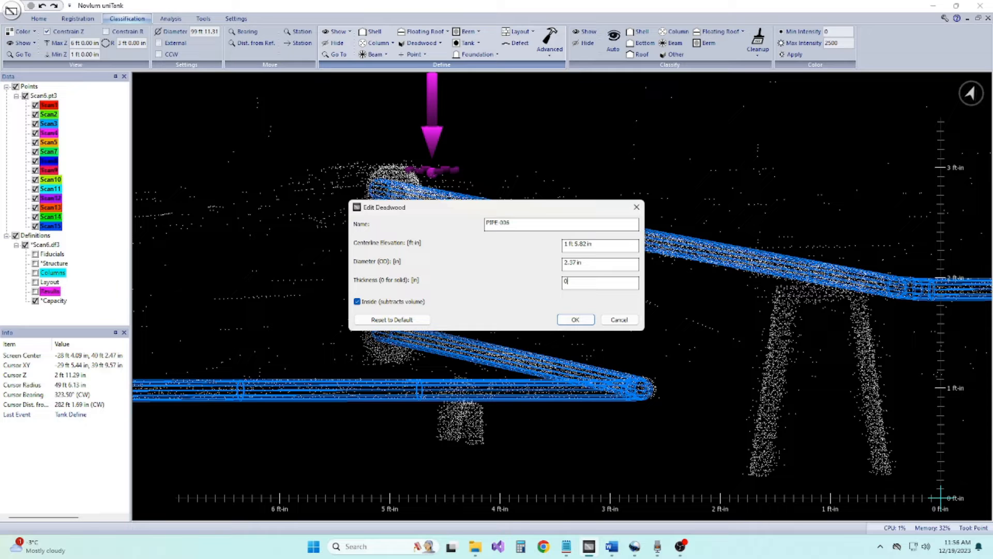
left_click(574, 320)
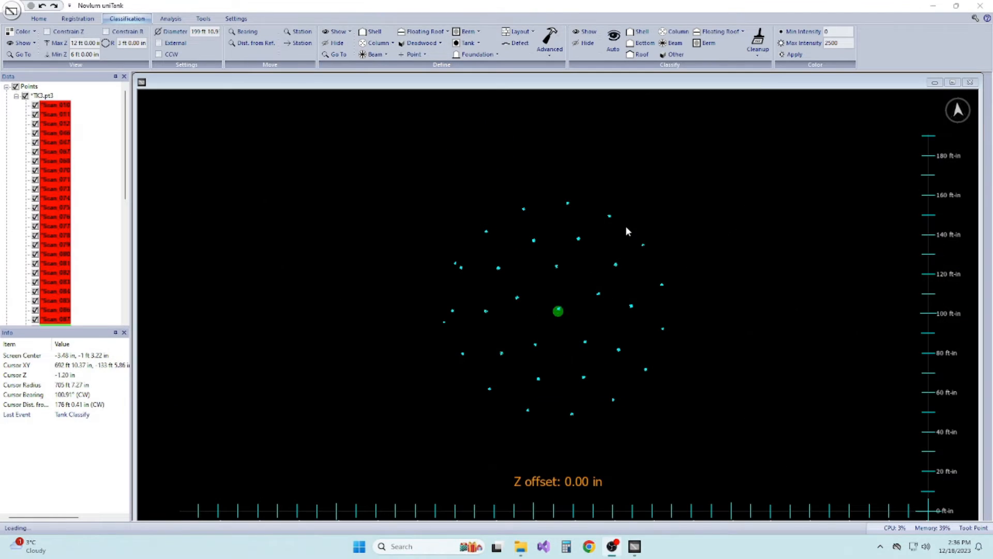
- Measure the height of the tank's center column with a line in the side view
left_click(626, 225)
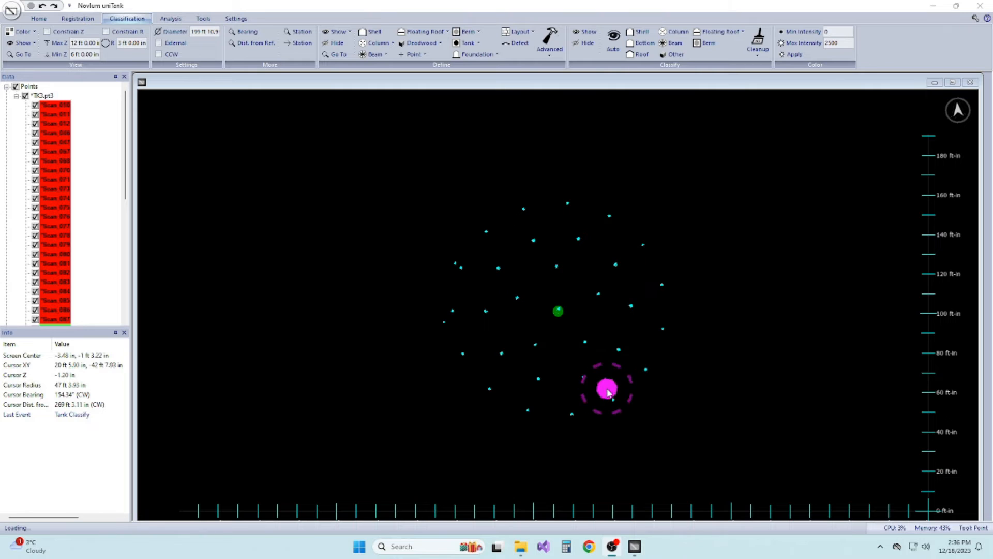
scroll(608, 392, "up", 10)
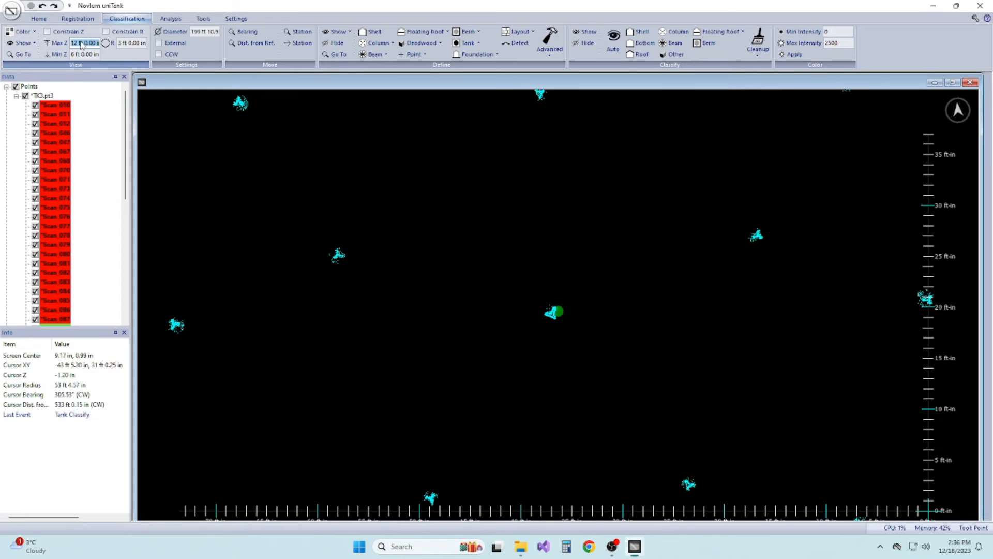
middle_click_drag(668, 413, 667, 288)
key("l")
middle_click_drag(578, 155, 606, 509)
left_click(582, 252)
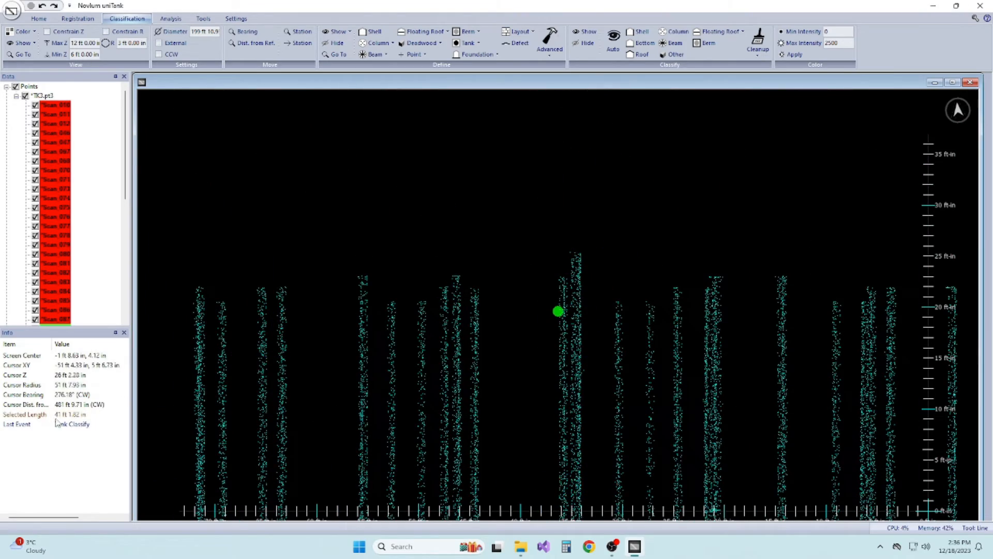
- Constrain the visible points to elevations between 2 ft and 3 ft and isolate the center column's cross-section from above
middle_click_drag(618, 306, 617, 408)
scroll(633, 409, "up", 4)
scroll(634, 408, "up", 1)
middle_click_drag(696, 395, 658, 384)
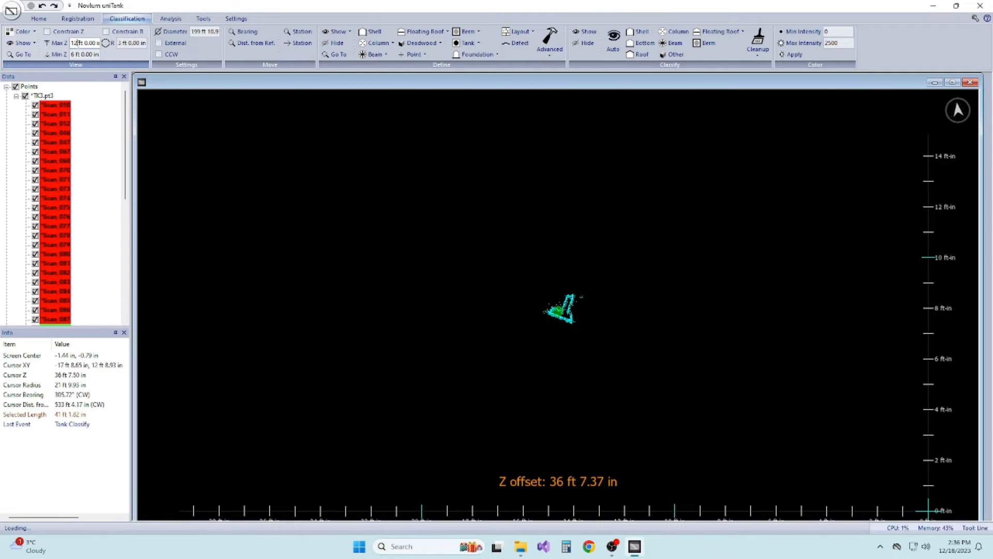
left_click(76, 54)
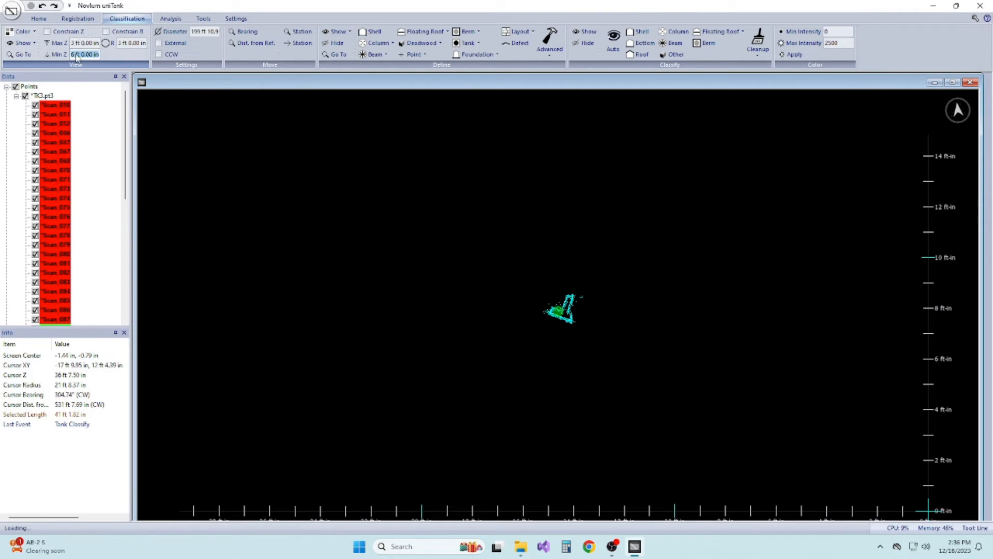
key("Return")
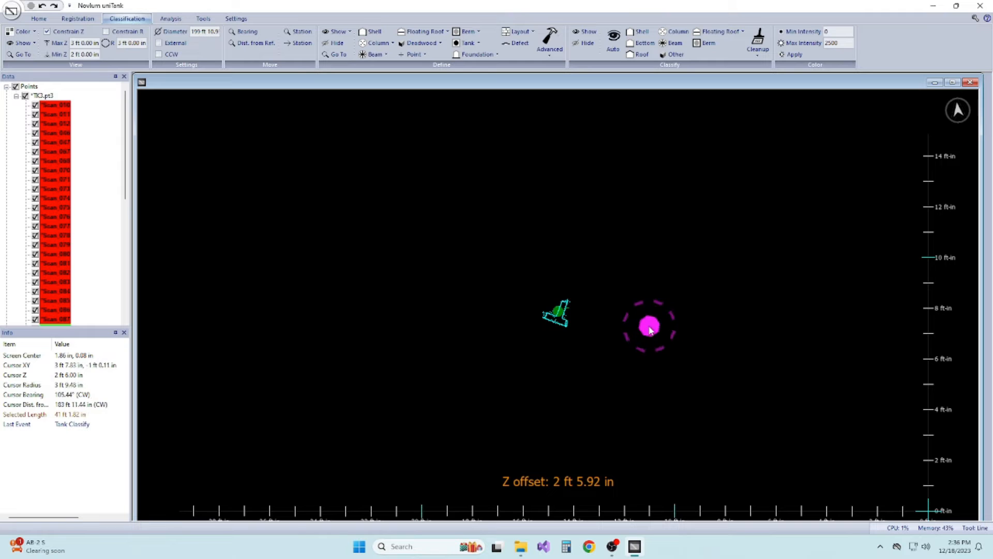
scroll(650, 326, "up", 7)
middle_click_drag(661, 329, 648, 325)
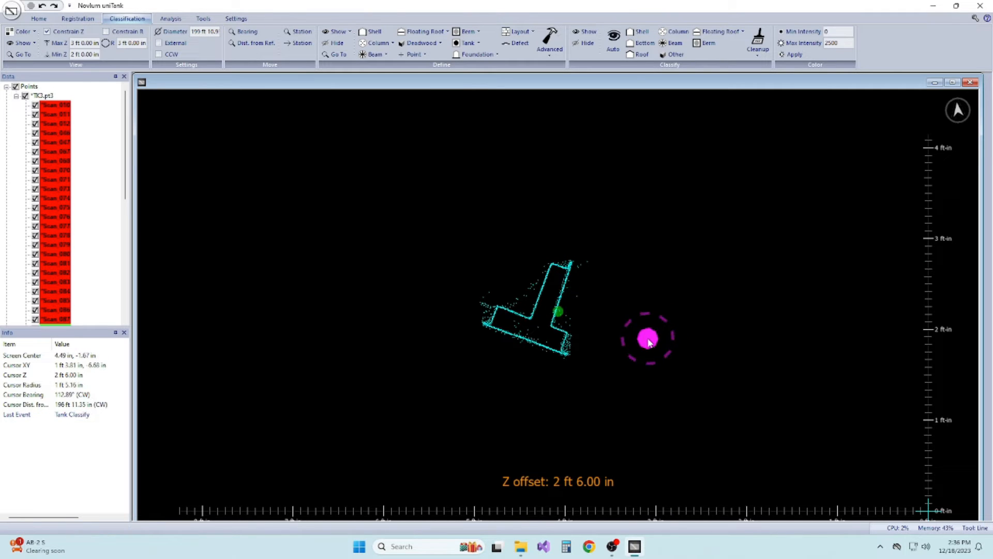
- Trace the center column's cross-section with a closed polygon of about 0.34 sq ft
left_click(40, 19)
left_click(156, 39)
left_click(529, 316)
left_click(570, 266)
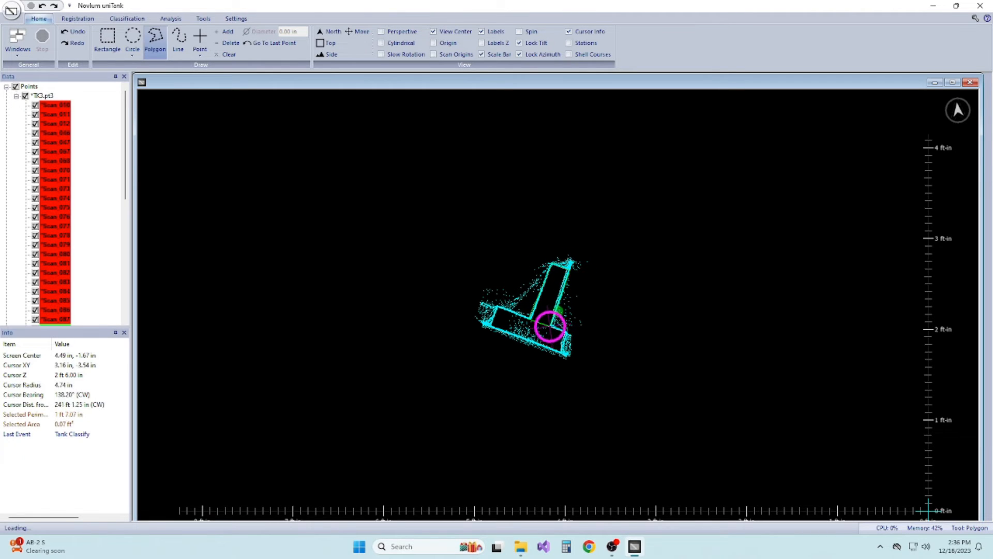
left_click(565, 352)
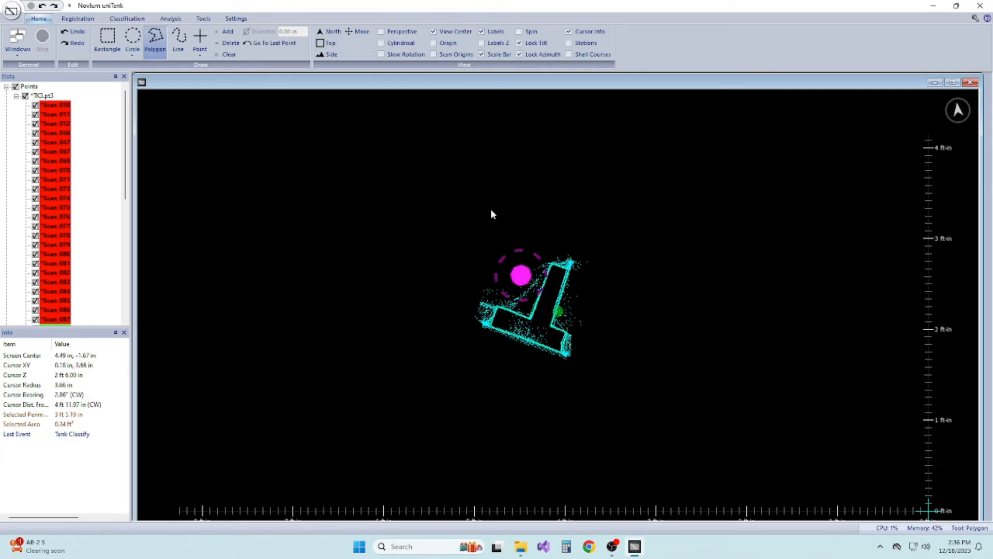
- Define a deadwood extrusion from the outline as front face, 41 ft 3 in long, named Center Column and located inside
left_click(127, 19)
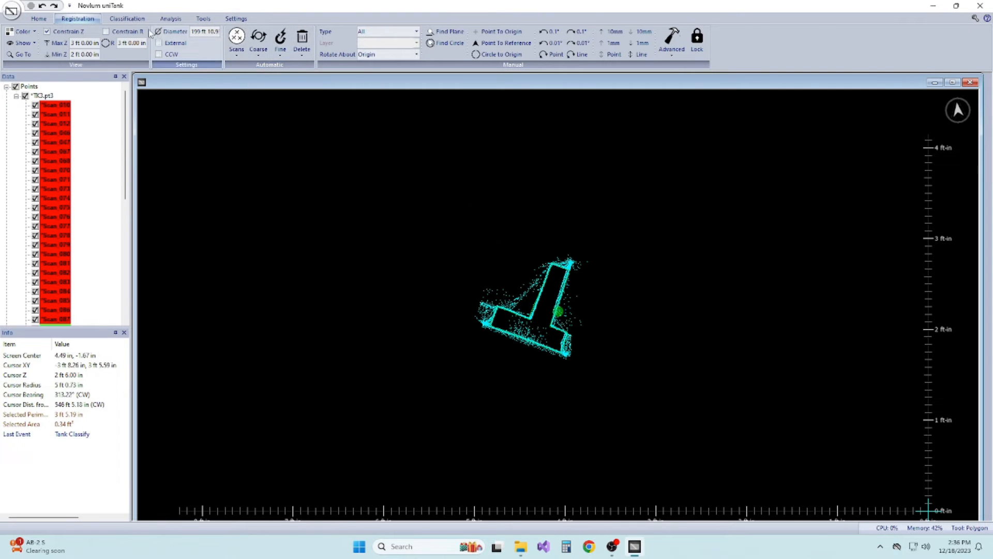
left_click(436, 44)
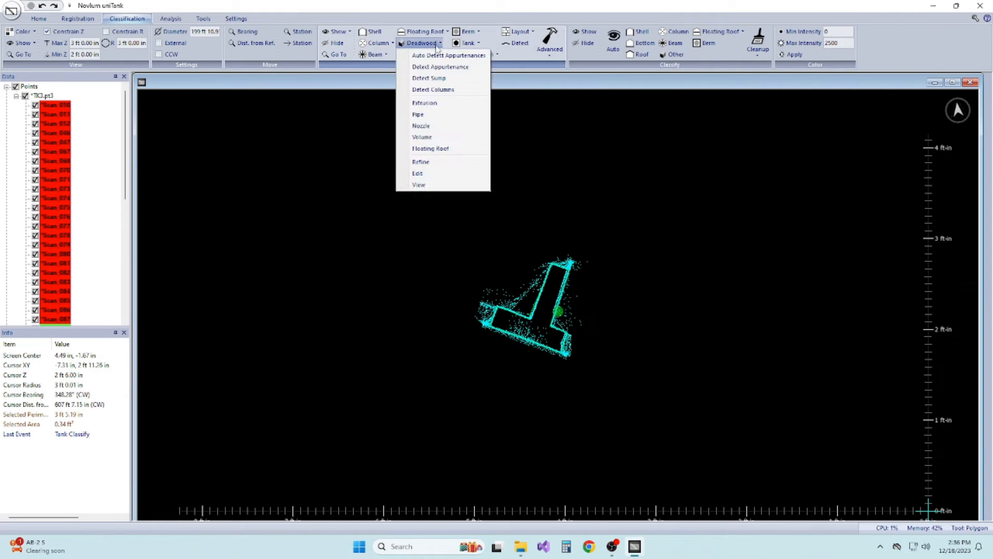
left_click(444, 104)
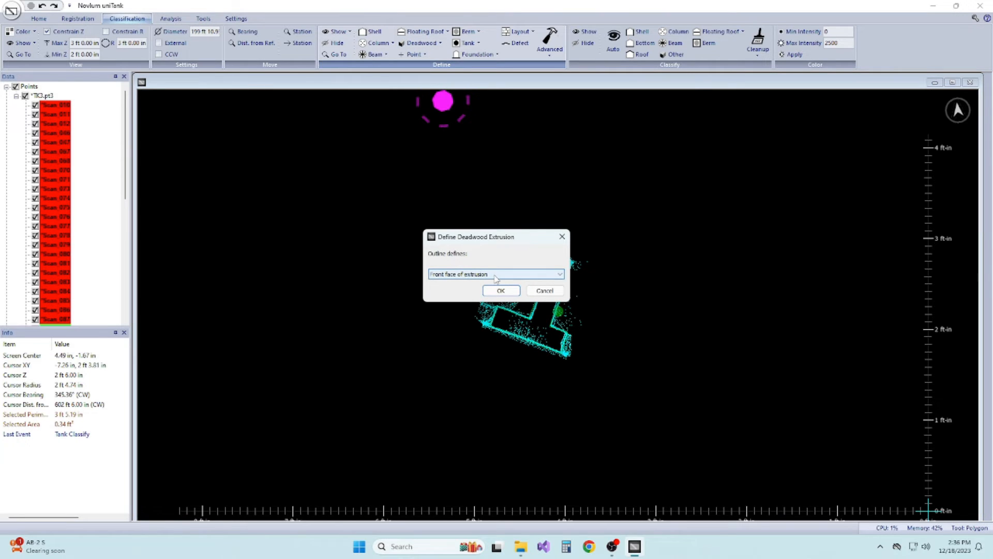
left_click(495, 274)
left_click(494, 284)
left_click(500, 290)
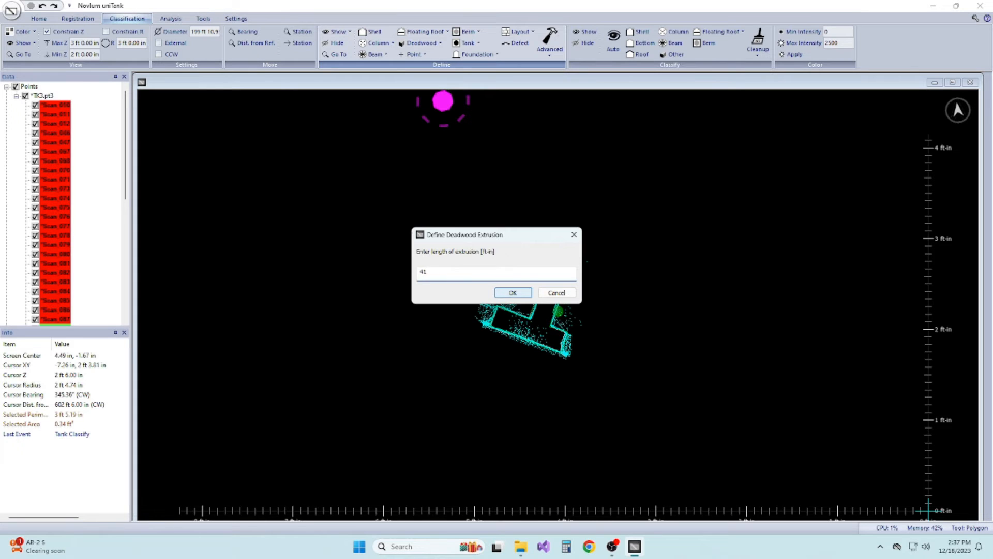
left_click(500, 291)
left_click(506, 293)
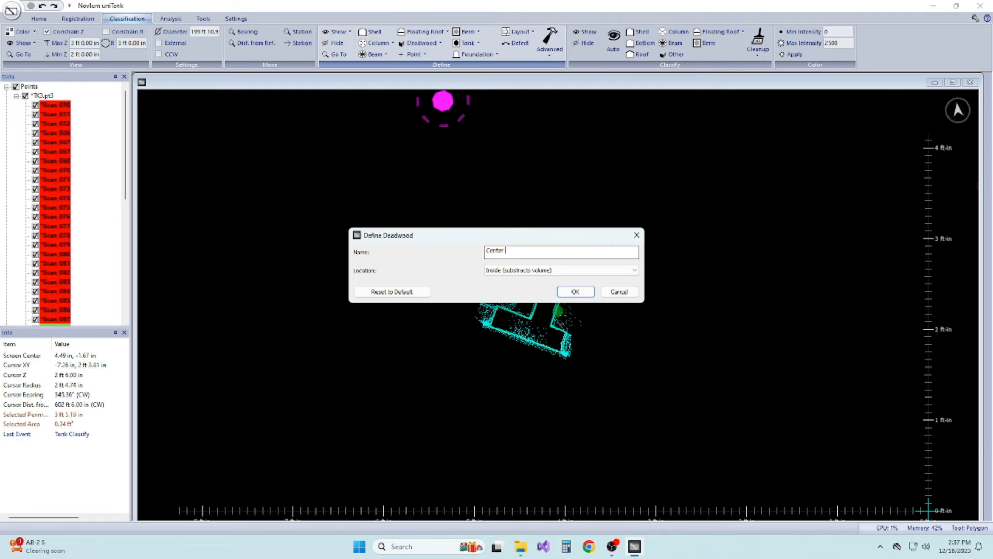
key("Return")
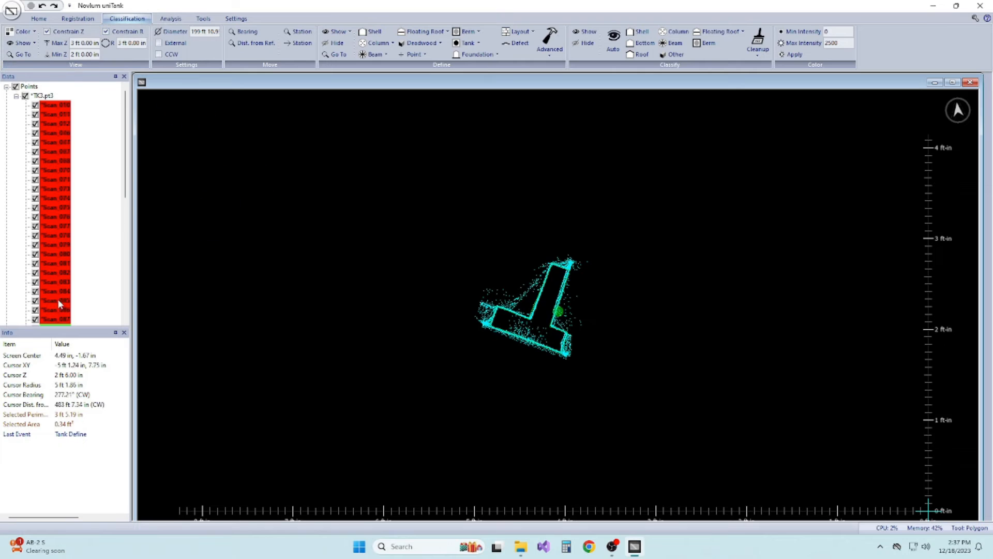
- Show the Capacity definitions and remove the Z constraint to examine the center column's base from the side
scroll(52, 305, "down", 10)
left_click(25, 254)
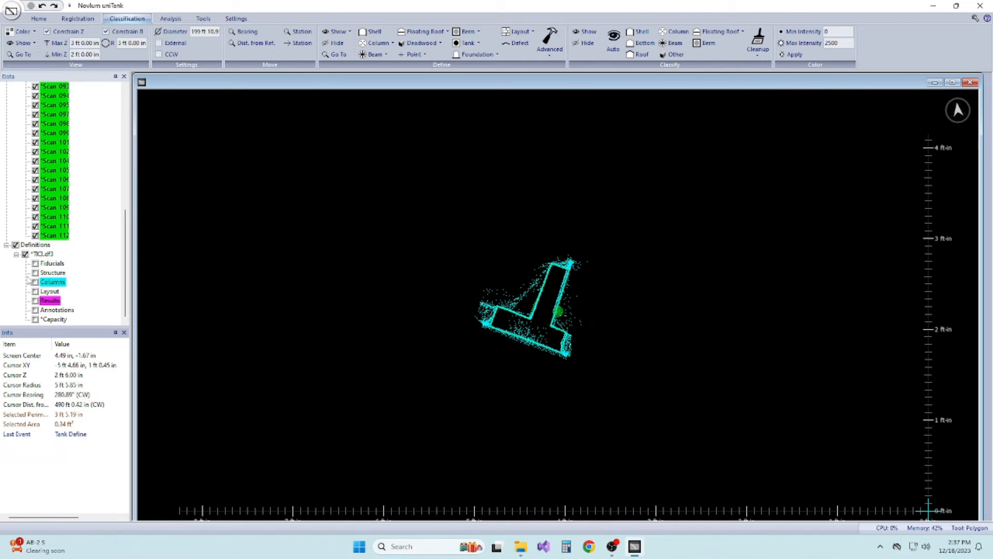
left_click(35, 319)
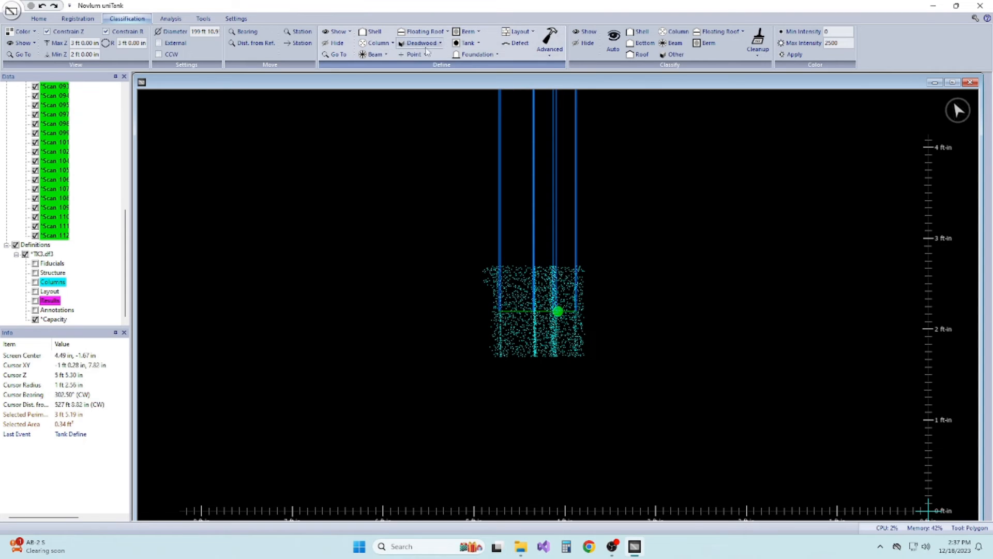
middle_click_drag(614, 322, 614, 292)
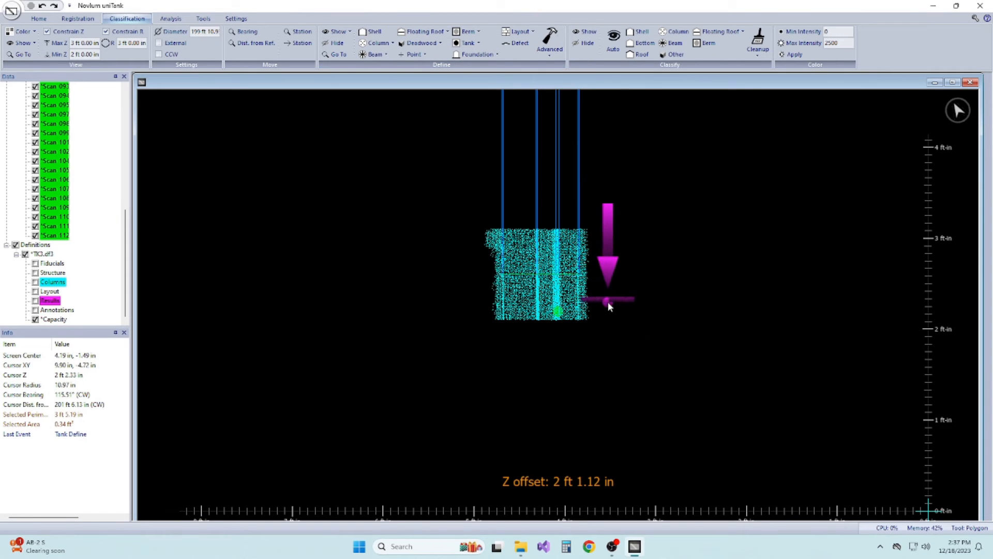
key("Page_Down")
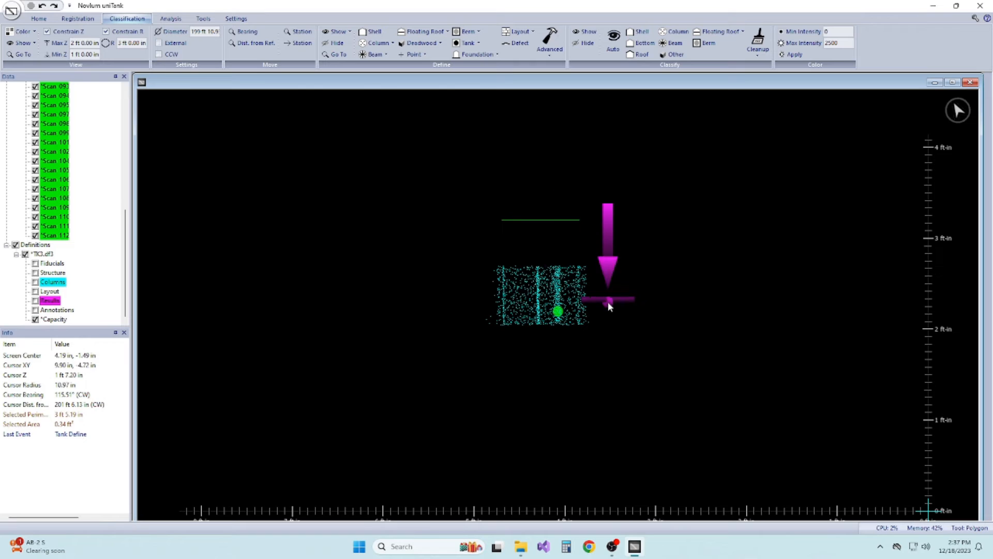
left_click(72, 31)
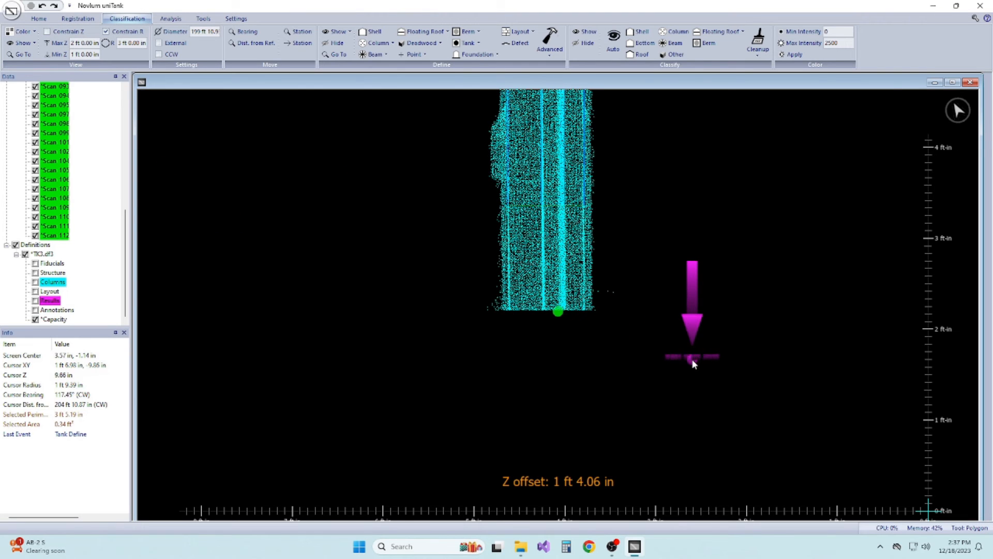
scroll(717, 356, "up", 2)
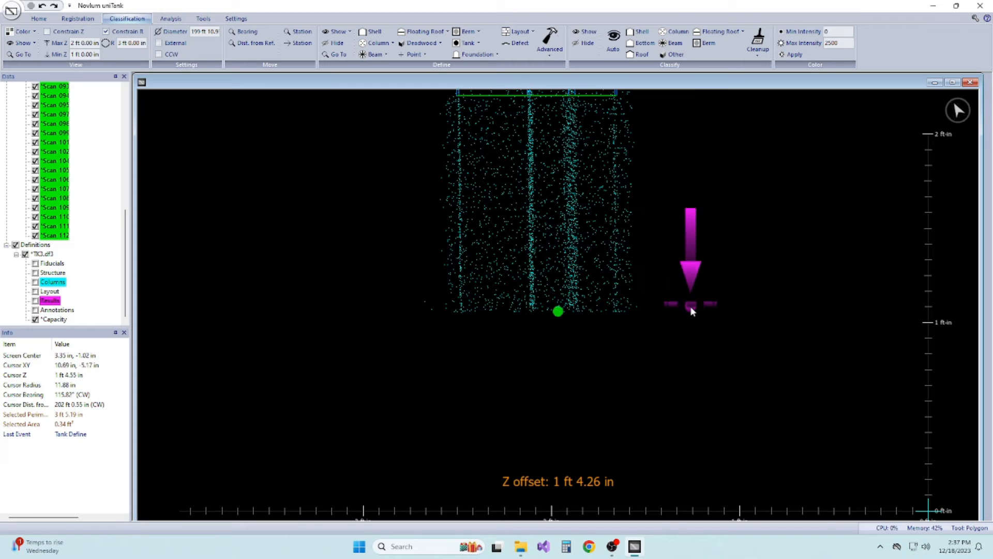
- Edit the Center Column deadwood and set its centerline elevation to 1.35 ft
left_click(420, 43)
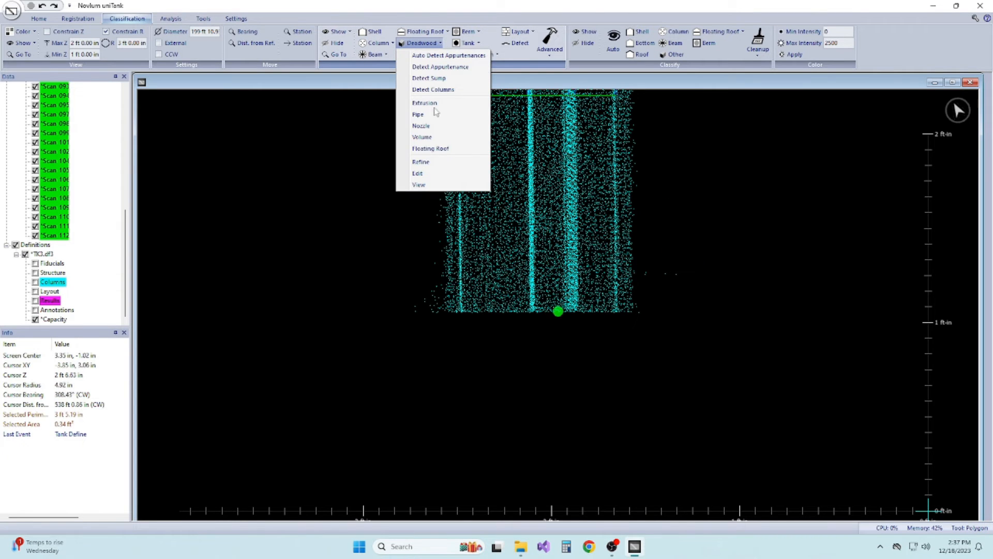
left_click(440, 176)
left_click(499, 291)
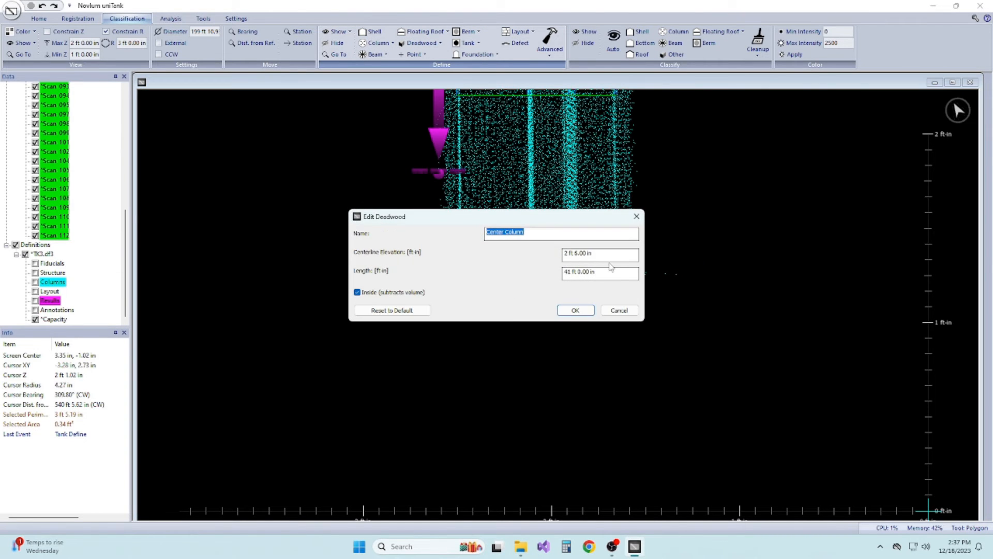
type("1.35")
key("Return")
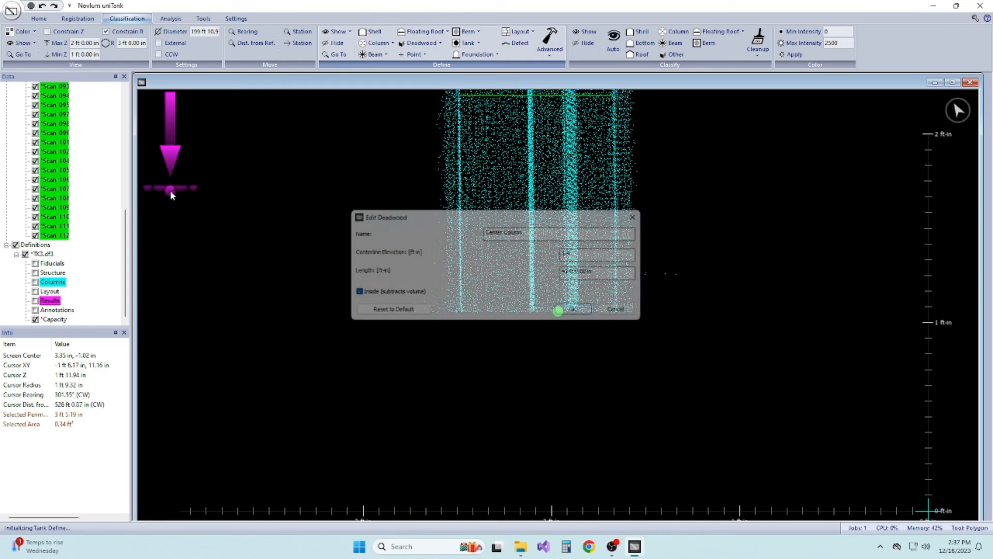
- Remove the radius constraint to show all columns and center the view on one of the surrounding columns
middle_click_drag(655, 182, 650, 300)
scroll(650, 299, "down", 5)
scroll(658, 289, "down", 5)
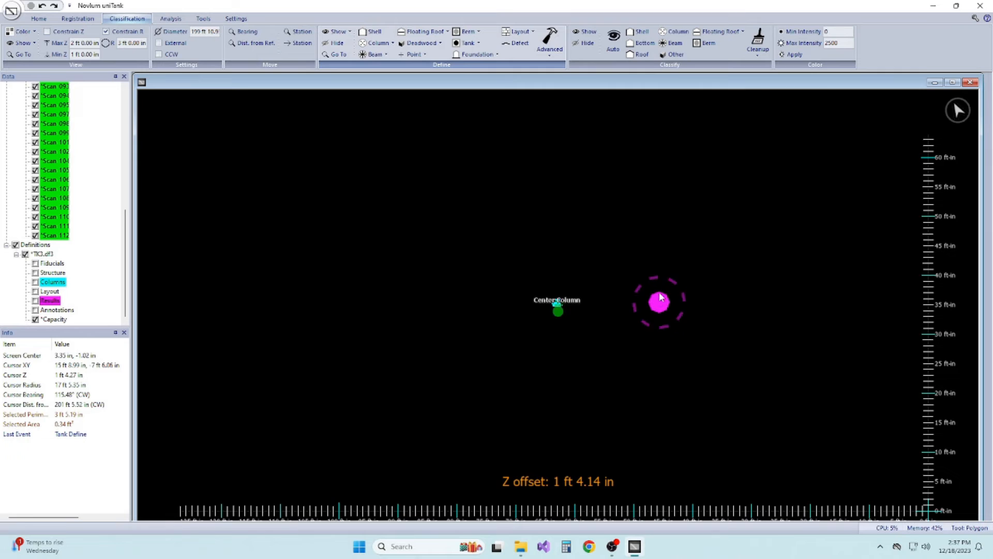
left_click(124, 32)
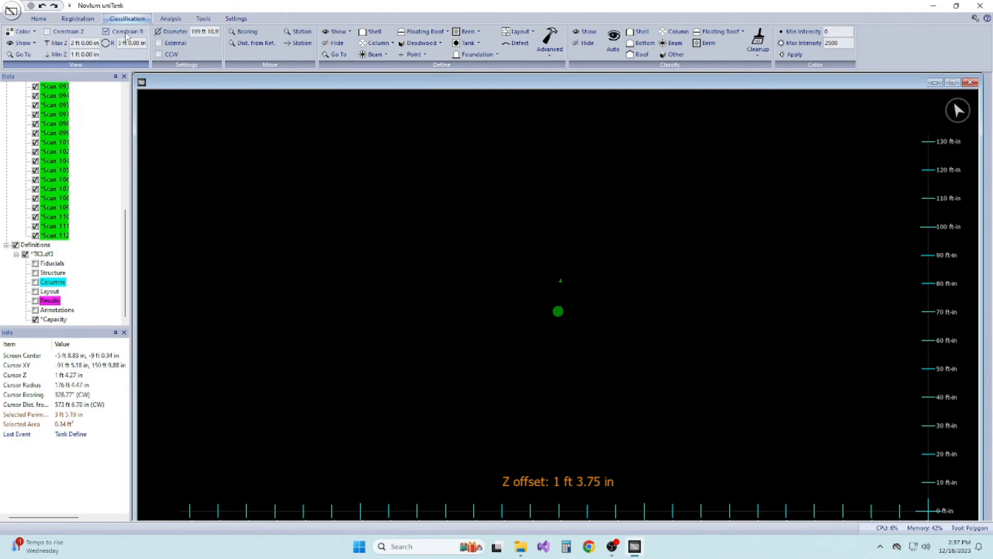
middle_click_drag(719, 351, 688, 326)
scroll(694, 344, "up", 5)
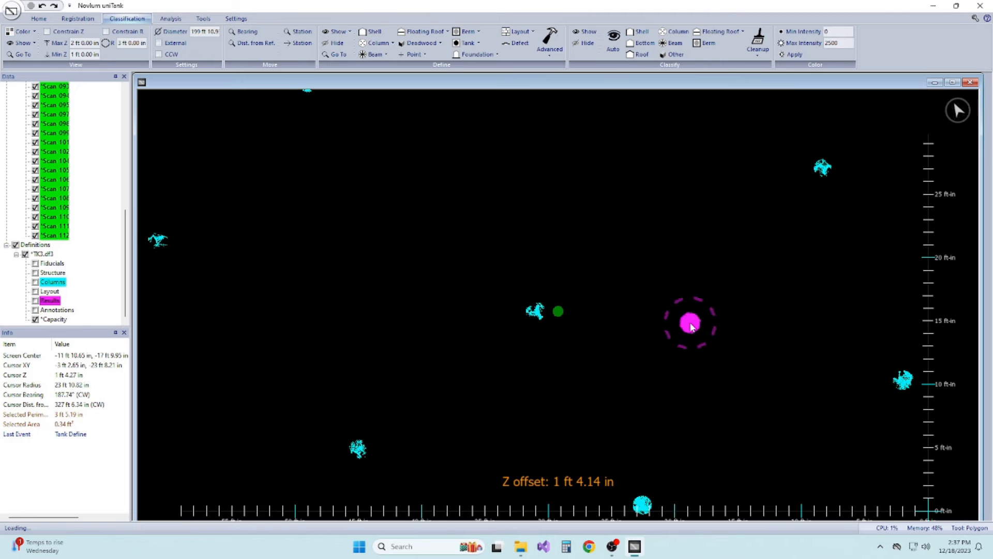
middle_click_drag(691, 348, 702, 354)
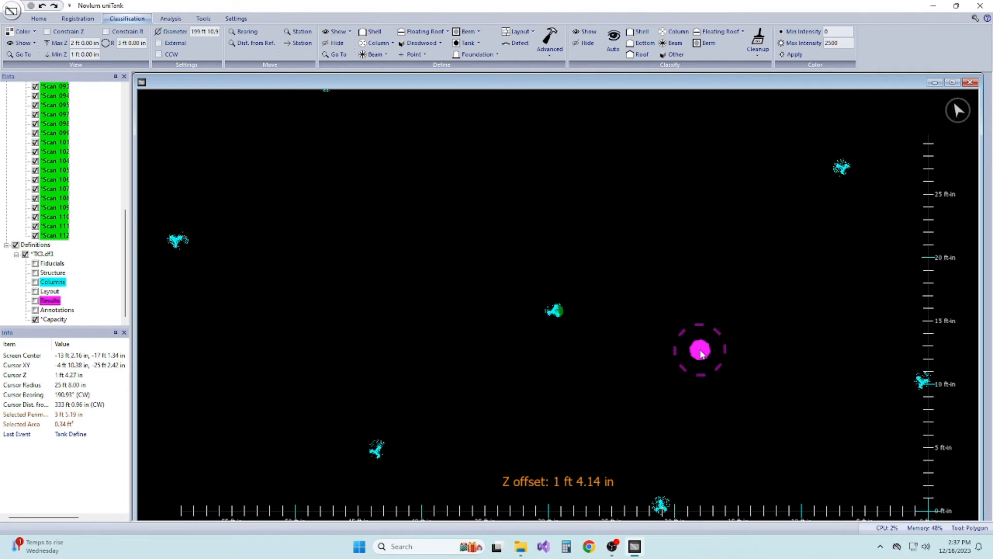
- Isolate the surrounding column's cross-section with elevations constrained to 1–2 ft and the radius to 3 ft
scroll(702, 354, "up", 3)
left_click(47, 31)
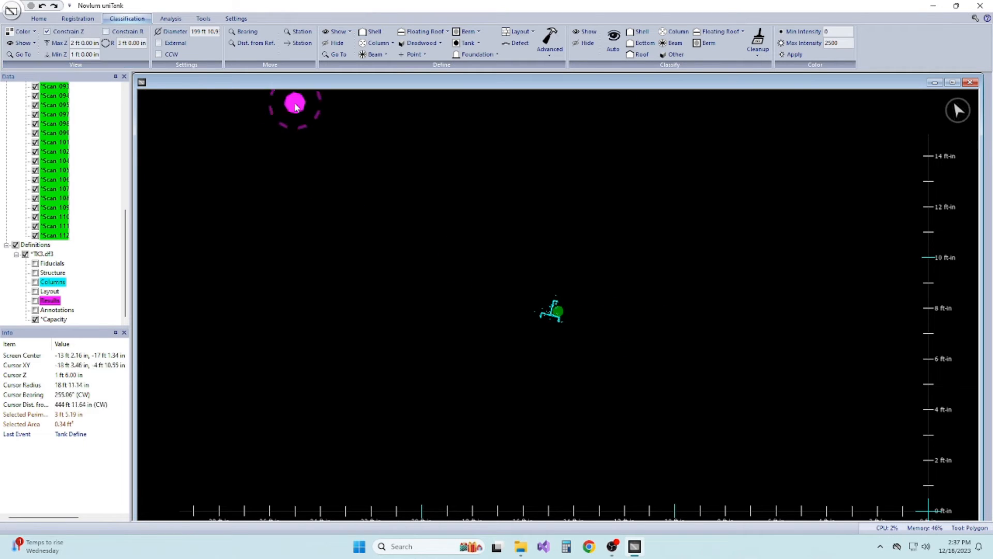
left_click(106, 31)
scroll(550, 300, "up", 5)
middle_click_drag(661, 386, 669, 244)
key("Down")
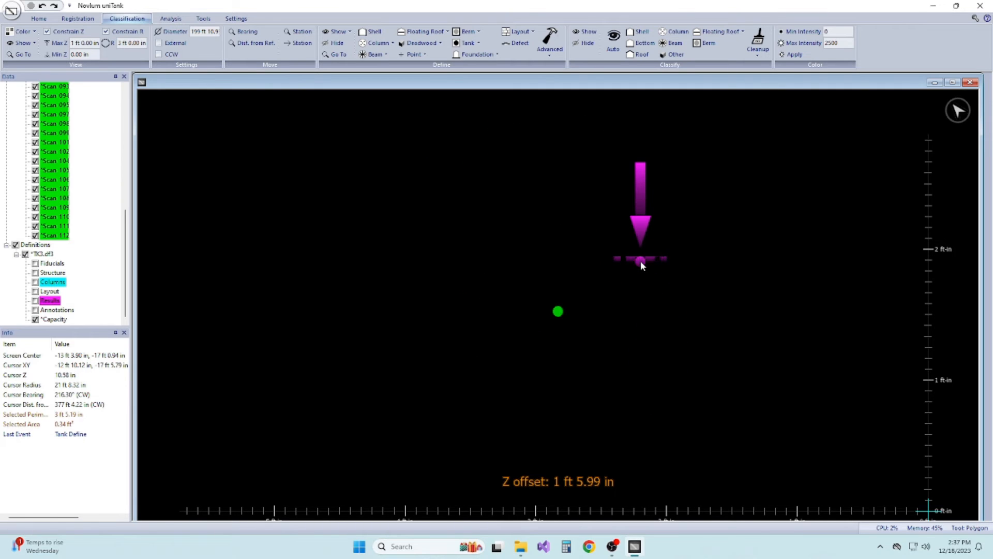
key("Up")
middle_click_drag(640, 261, 658, 340)
- Trace the surrounding column's thin-walled cross-section with a closed polygon of about 0.05 sq ft
left_click(60, 19)
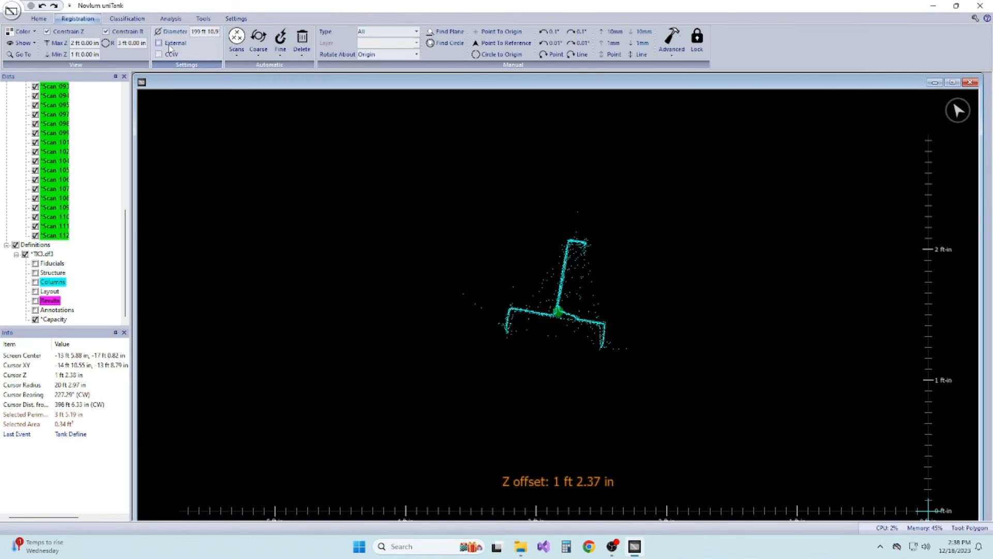
left_click(39, 19)
left_click(162, 36)
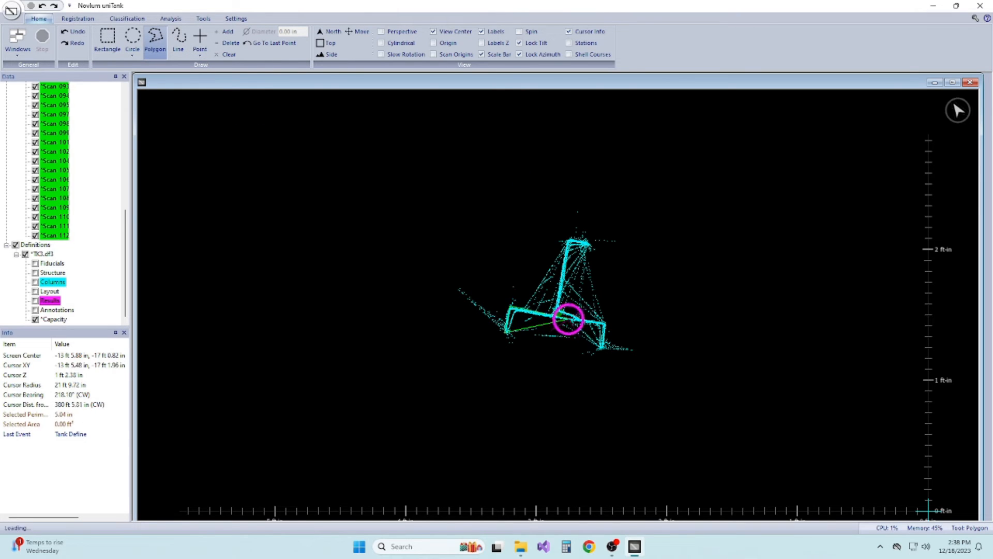
left_click(568, 239)
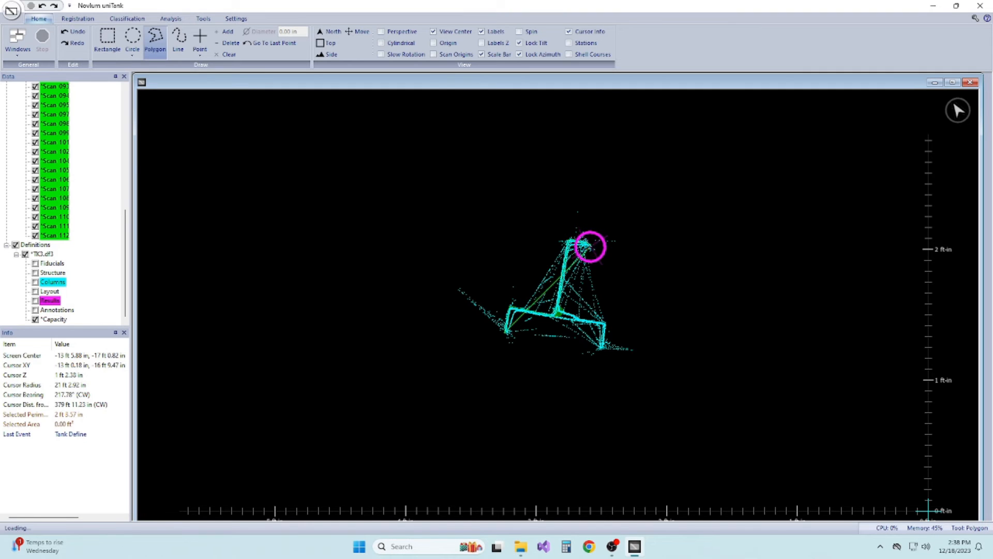
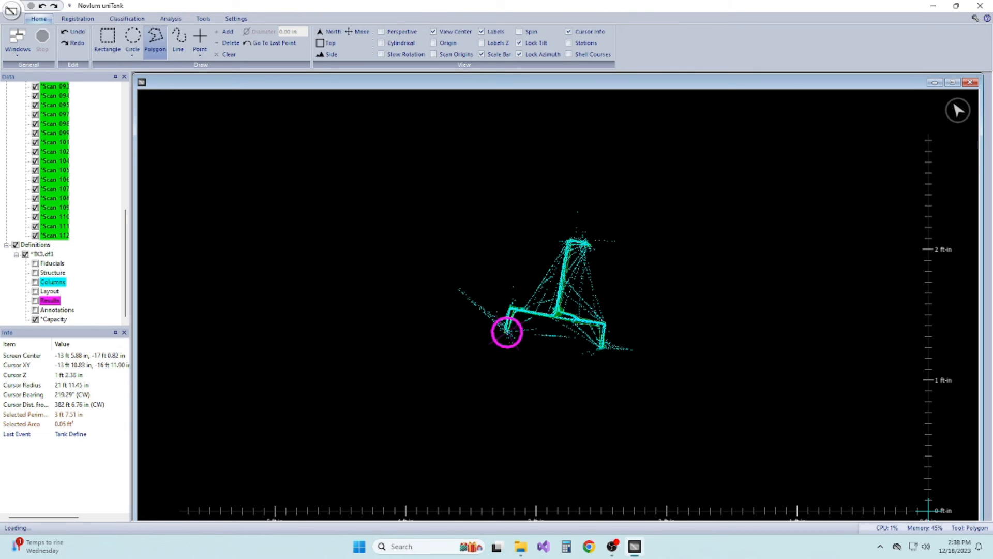
left_click(508, 332)
left_click(127, 18)
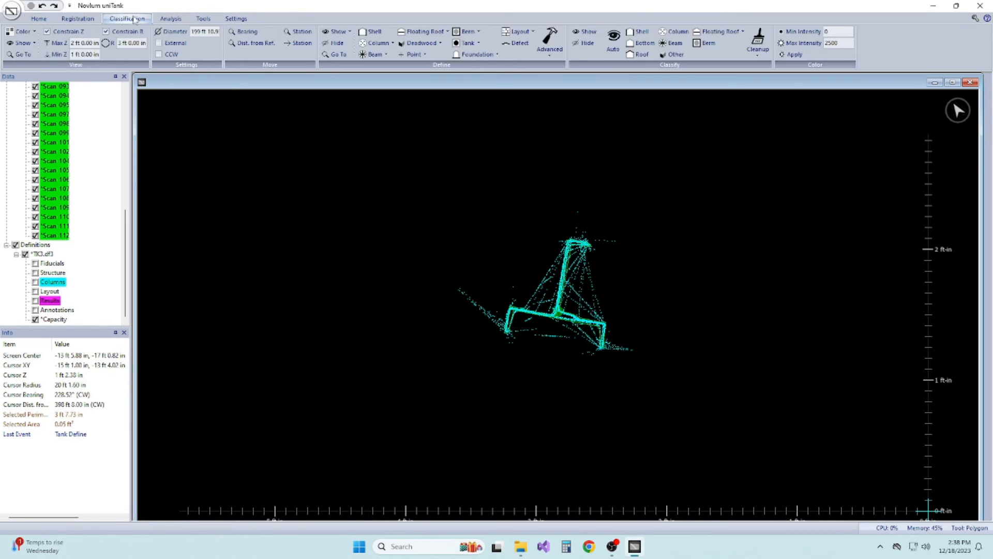
- Define the traced outline as a back-face deadwood extrusion 41 ft long, named Ring1 Column and located inside the tank
left_click(422, 43)
left_click(441, 109)
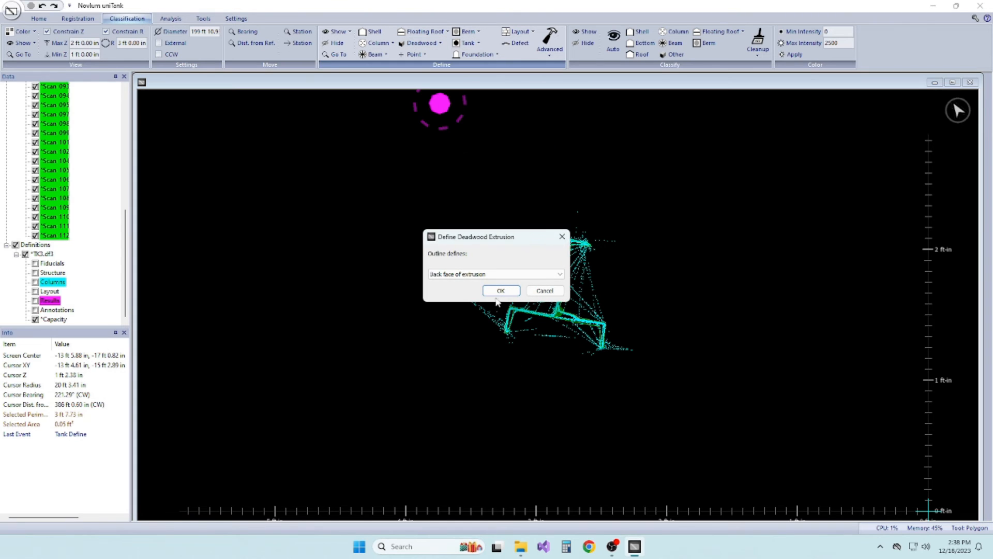
left_click(500, 291)
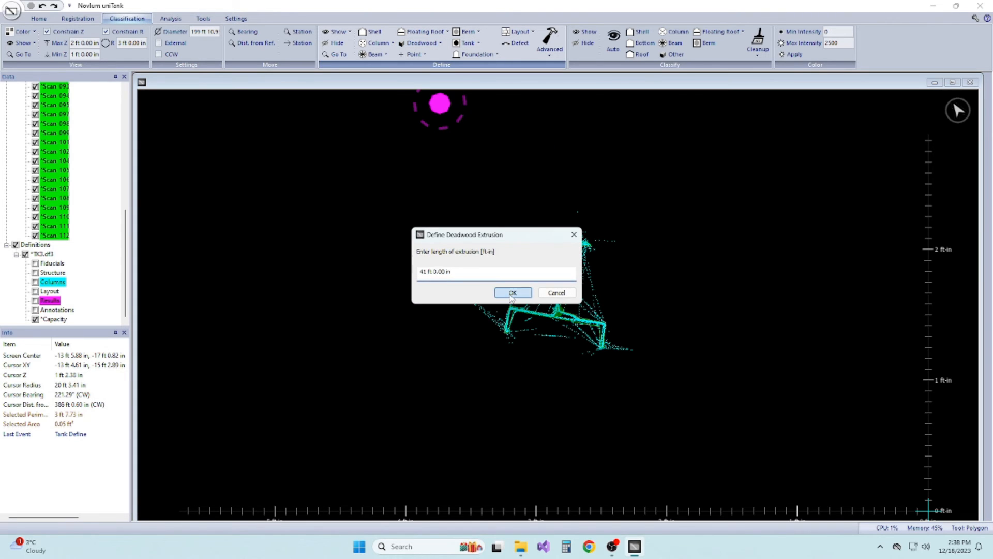
left_click(511, 294)
left_click(501, 291)
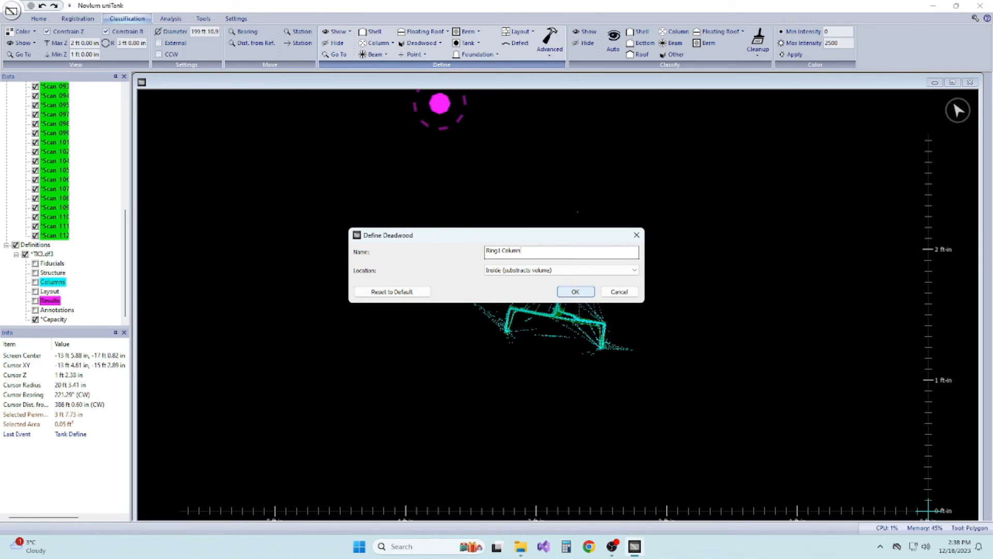
left_click(572, 291)
scroll(695, 331, "up", 3)
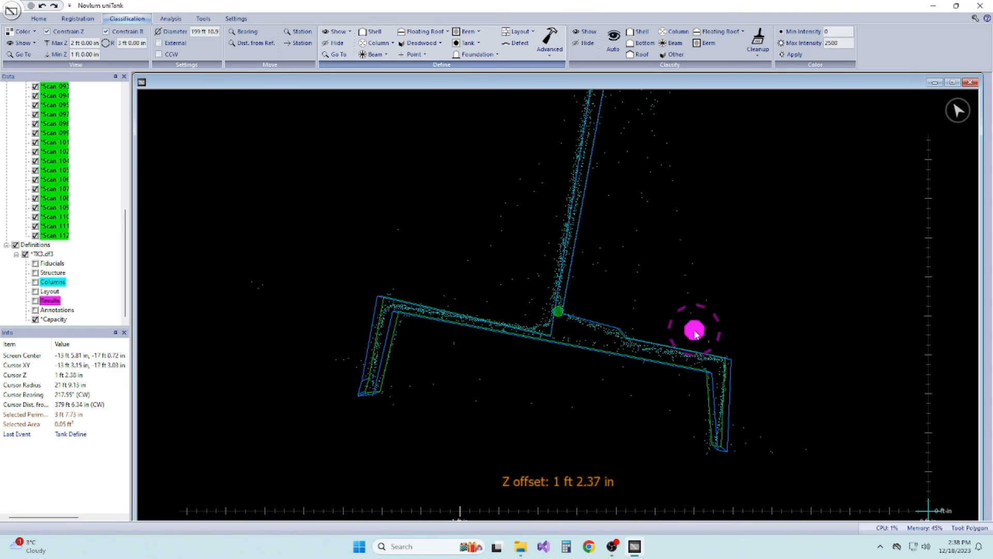
- In side view without the elevation constraint, move the Ring1 Column definition down about 0.32 in to the scanned column's base
key("space")
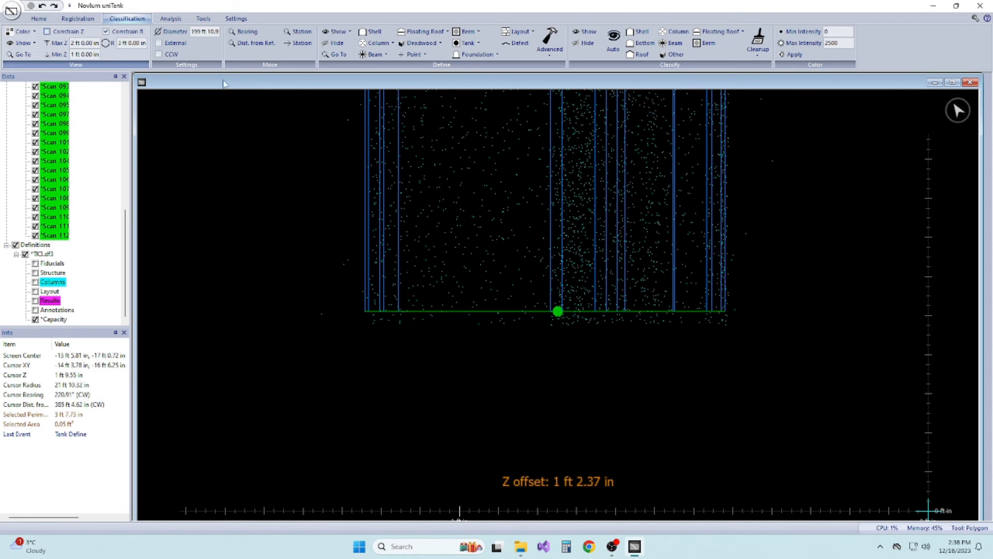
scroll(690, 264, "down", 2)
left_click(77, 19)
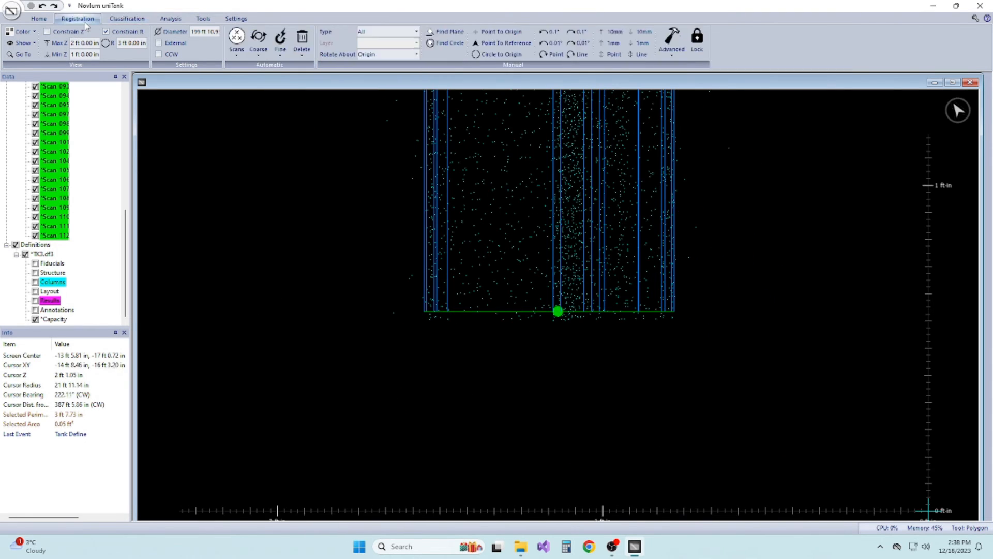
left_click(417, 32)
left_click(376, 68)
left_click(417, 43)
left_click(388, 63)
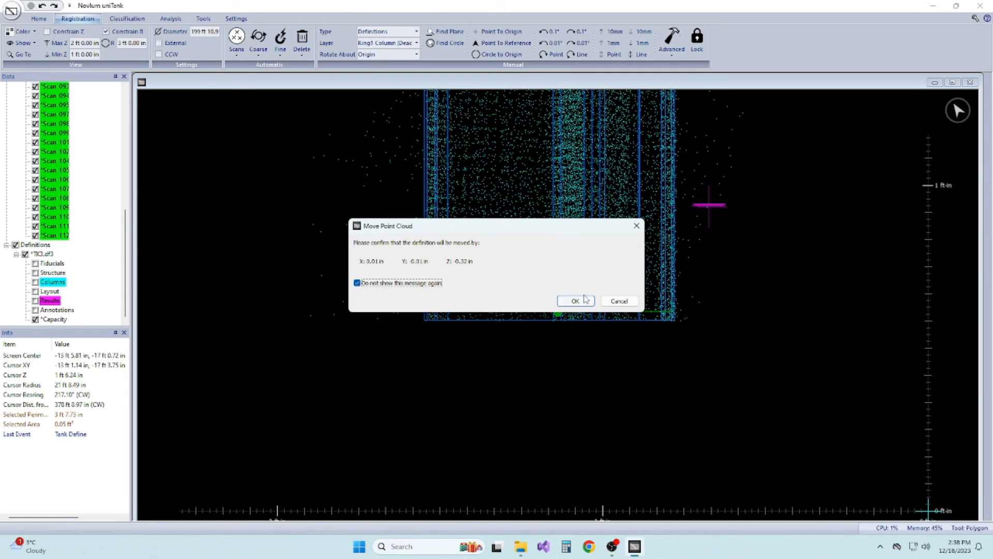
left_click(585, 299)
- Compare the upper end of the Ring1 Column extrusion with the top of the scanned column points
scroll(703, 331, "down", 3)
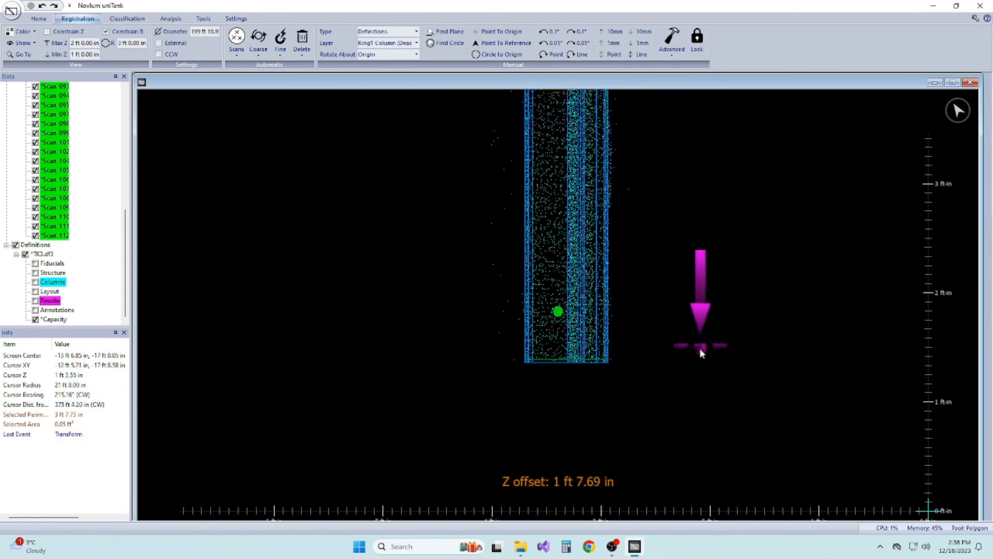
scroll(700, 349, "down", 5)
middle_click_drag(600, 210, 605, 383)
middle_click_drag(608, 208, 611, 381)
middle_click_drag(616, 119, 608, 435)
middle_click_drag(608, 179, 592, 401)
middle_click_drag(578, 218, 573, 247)
scroll(582, 259, "up", 10)
middle_click_drag(478, 225, 636, 385)
mouse_move(526, 190)
middle_mouse_down()
mouse_move(600, 343)
mouse_move(596, 368)
middle_mouse_up()
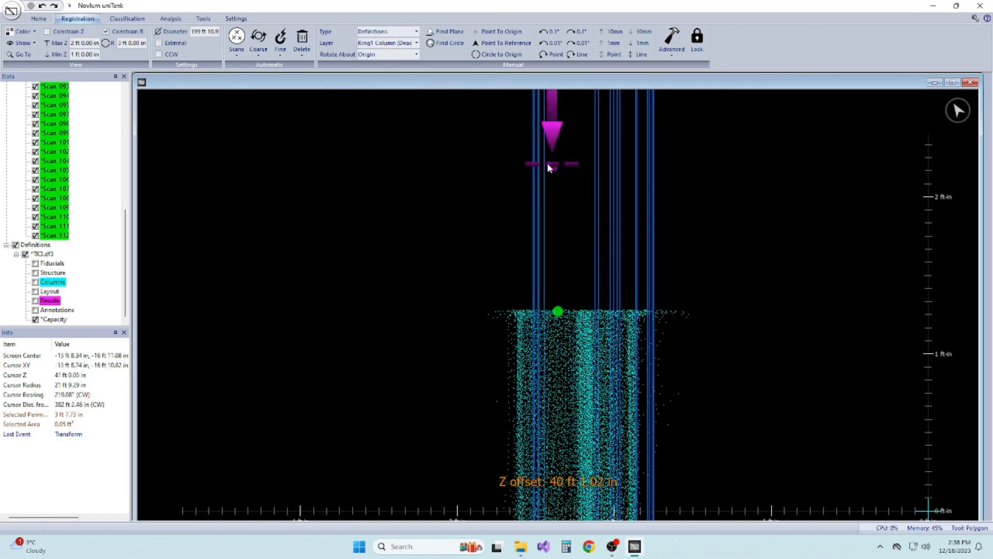
- Edit the Ring1 Column deadwood's length so the extrusion ends near the top of the scanned column
left_click(127, 18)
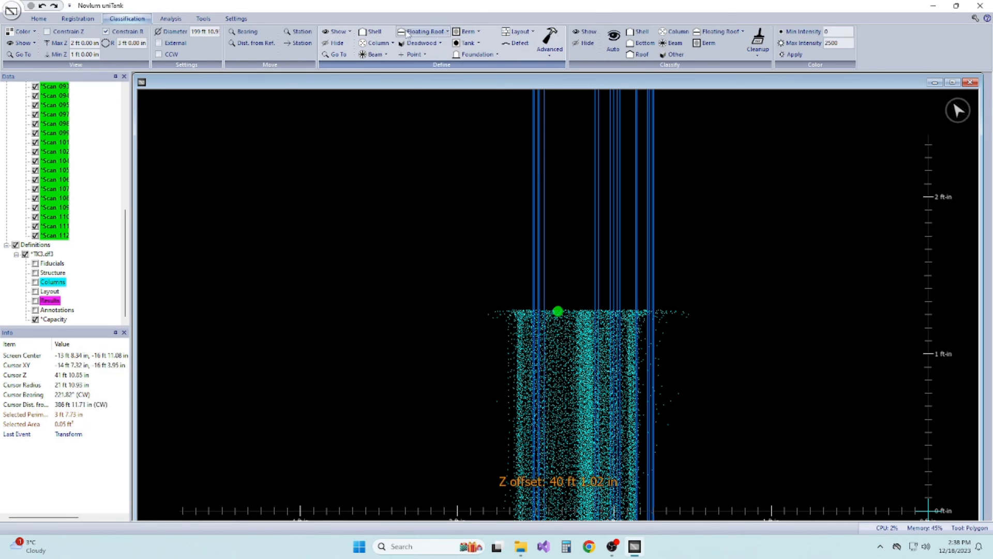
left_click(421, 43)
left_click(419, 175)
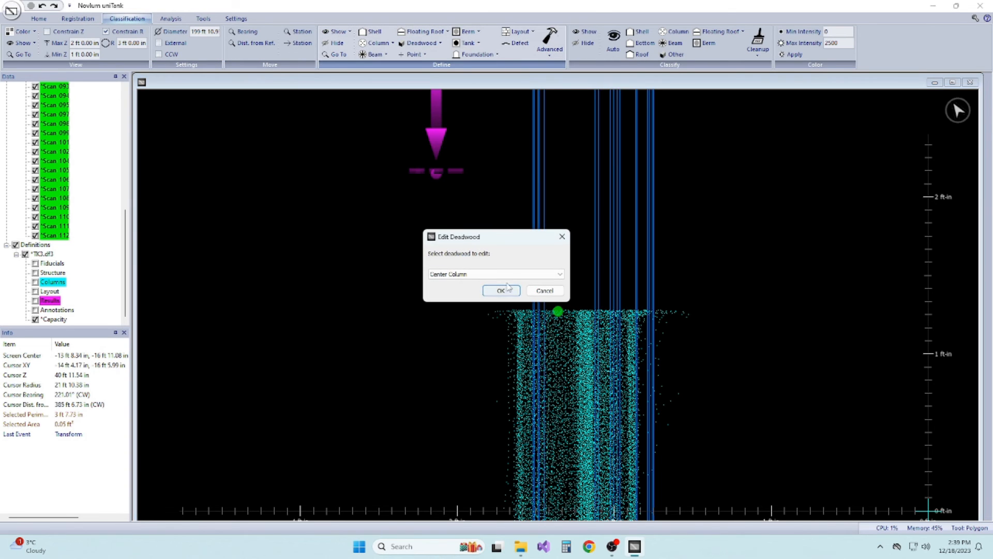
left_click(509, 276)
left_click(499, 292)
left_click(504, 293)
key("Tab")
key("Tab")
type("3")
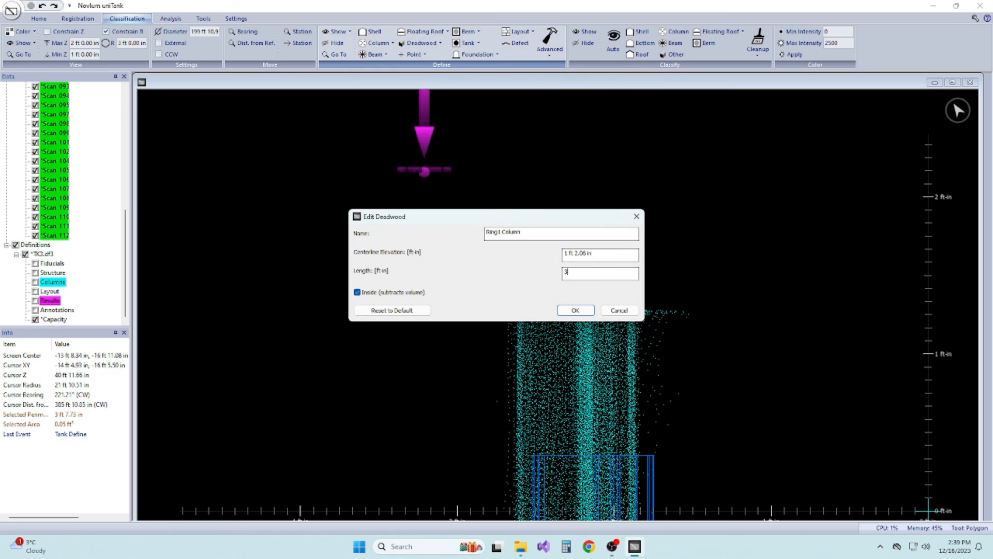
key("Return")
- Show all columns from above with elevations constrained to 1–2 ft and no radius constraint
middle_click_drag(631, 312, 673, 409)
scroll(672, 407, "down", 7)
key("t")
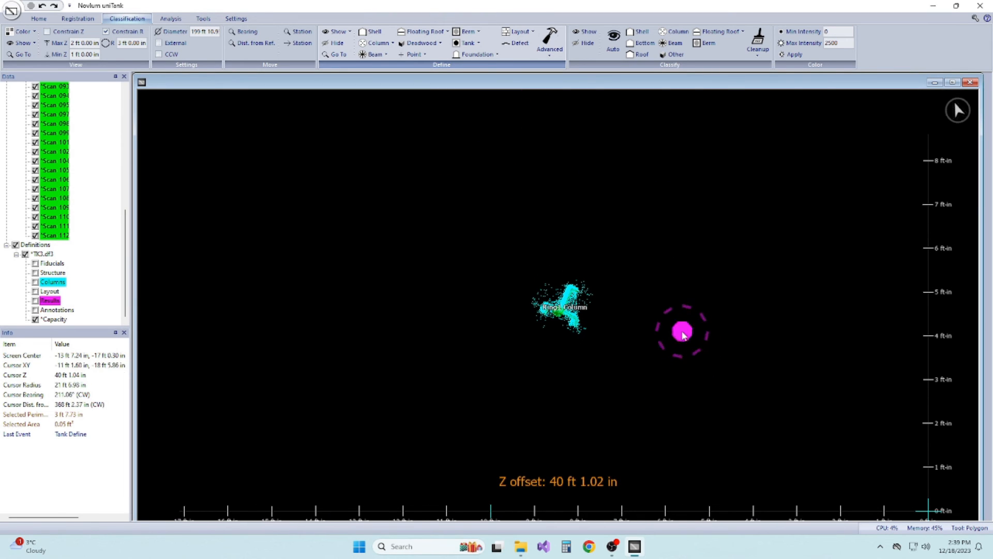
left_click(77, 33)
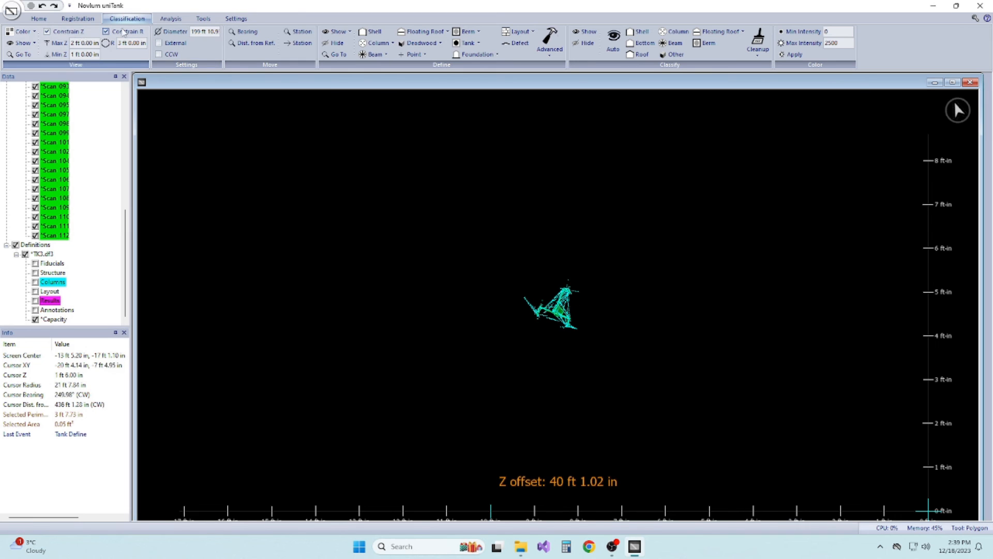
scroll(561, 282, "down", 10)
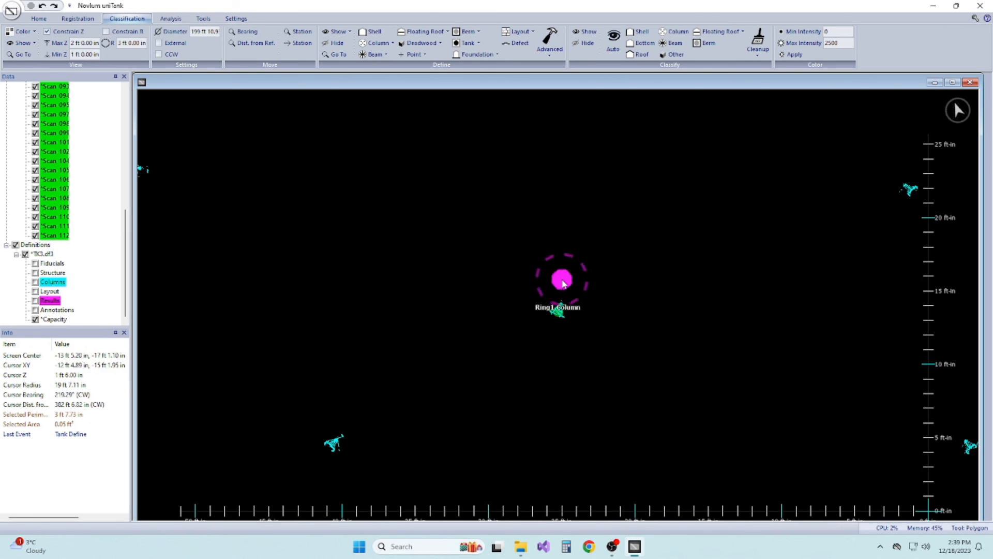
middle_click_drag(594, 274, 586, 296)
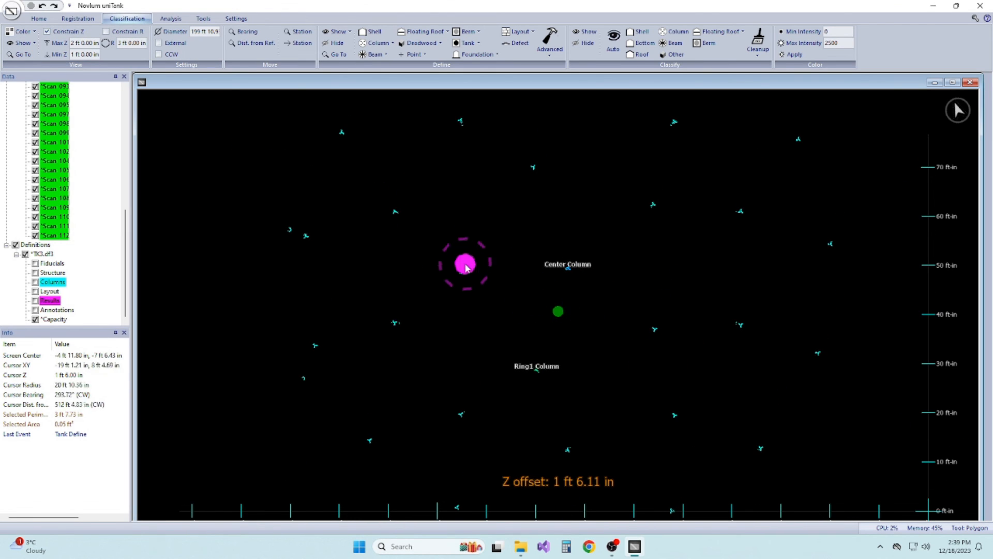
- Mark the four remaining first-ring columns around the center column with the Point tool
left_click(78, 19)
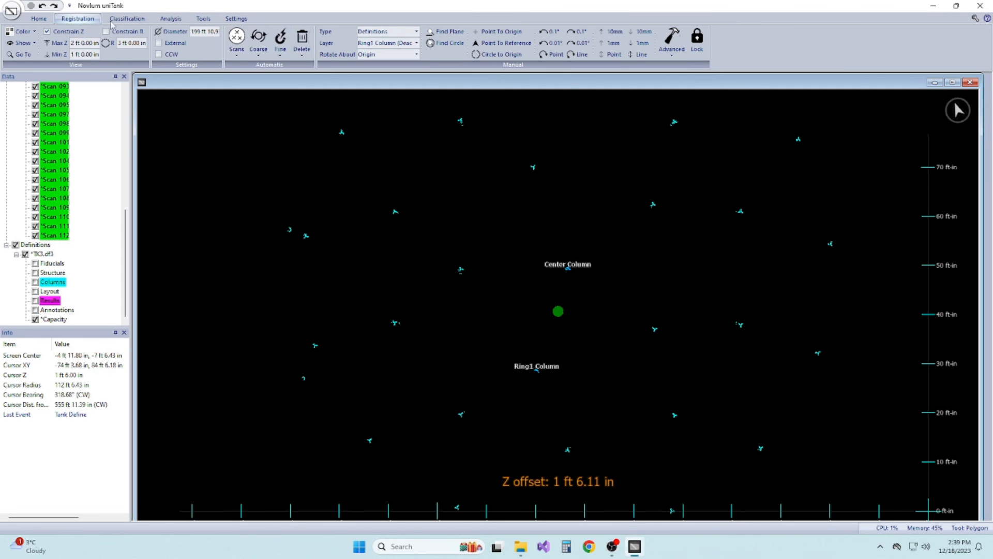
left_click(37, 21)
left_click(200, 41)
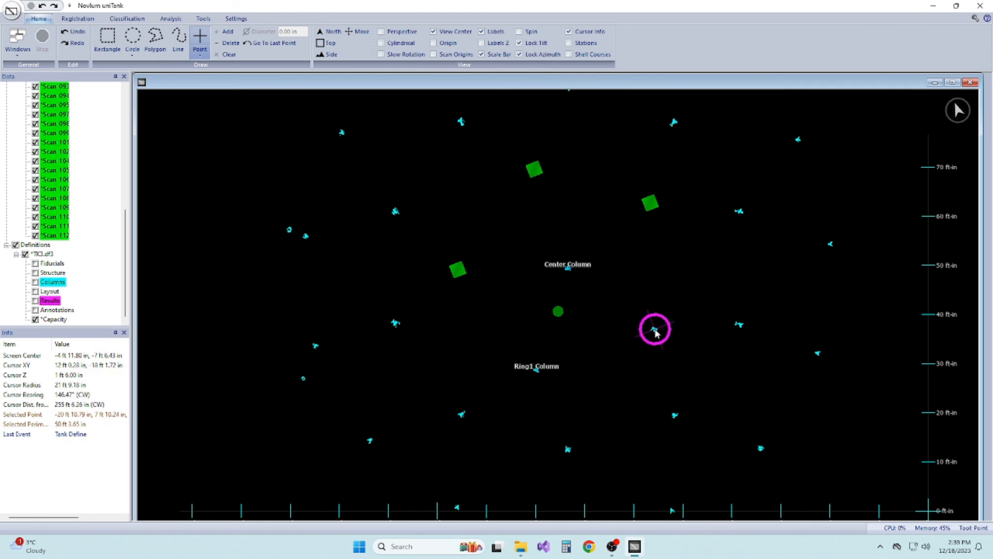
- Copy the Ring1 Column deadwood definition to the marked points, keeping the name Ring1 Column and using the centroid as reference
left_click(89, 20)
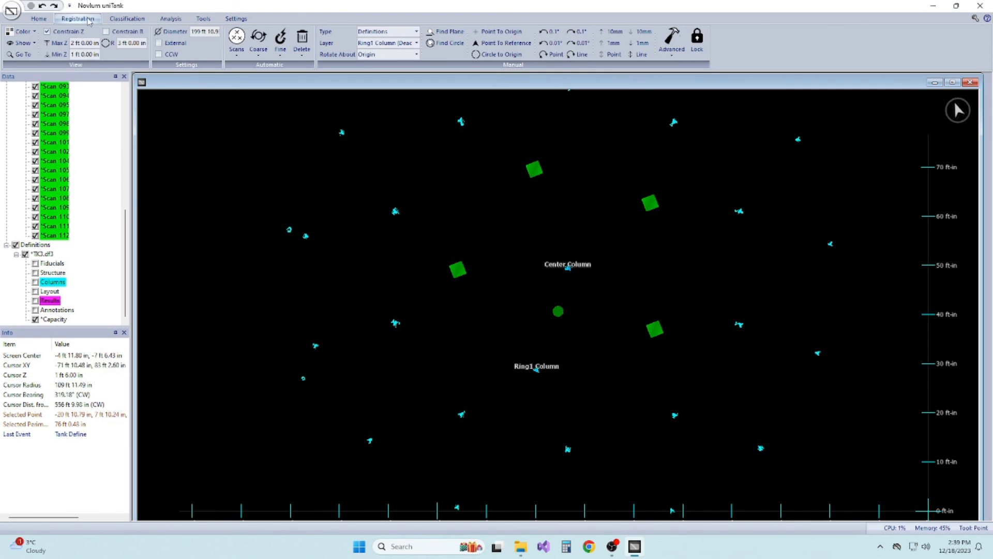
left_click(115, 19)
left_click(549, 40)
left_click(569, 129)
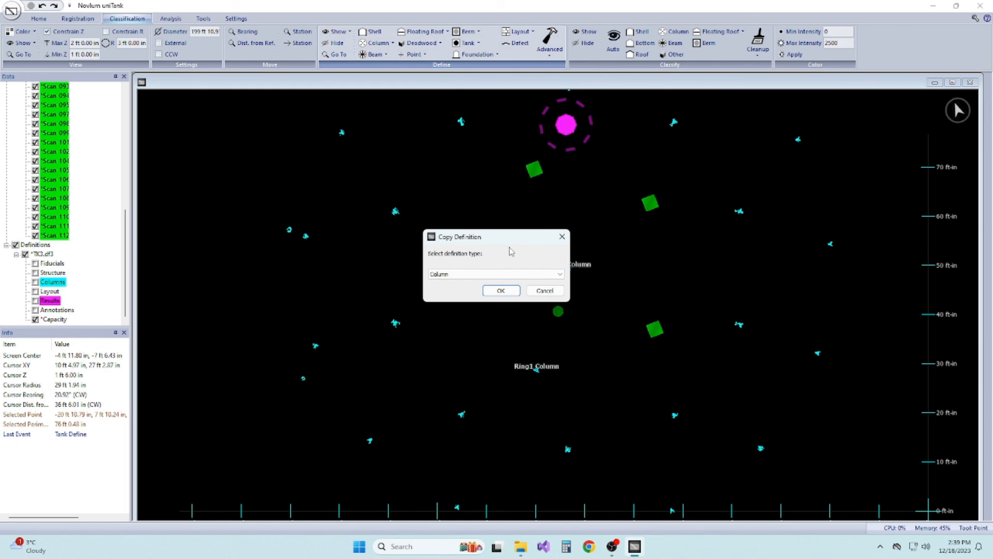
left_click(494, 277)
left_click(495, 293)
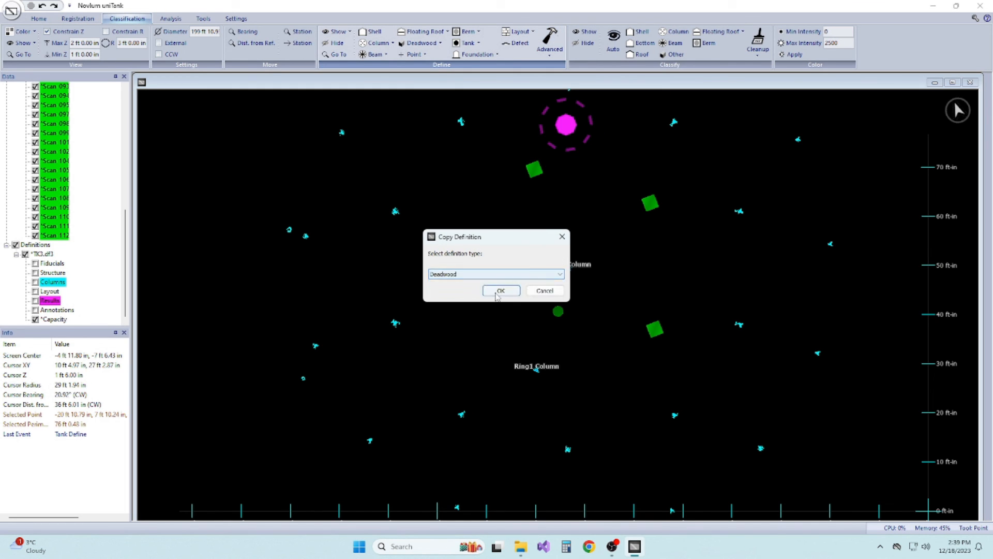
left_click(499, 291)
left_click(539, 236)
key("Down")
key("Return")
key("Tab")
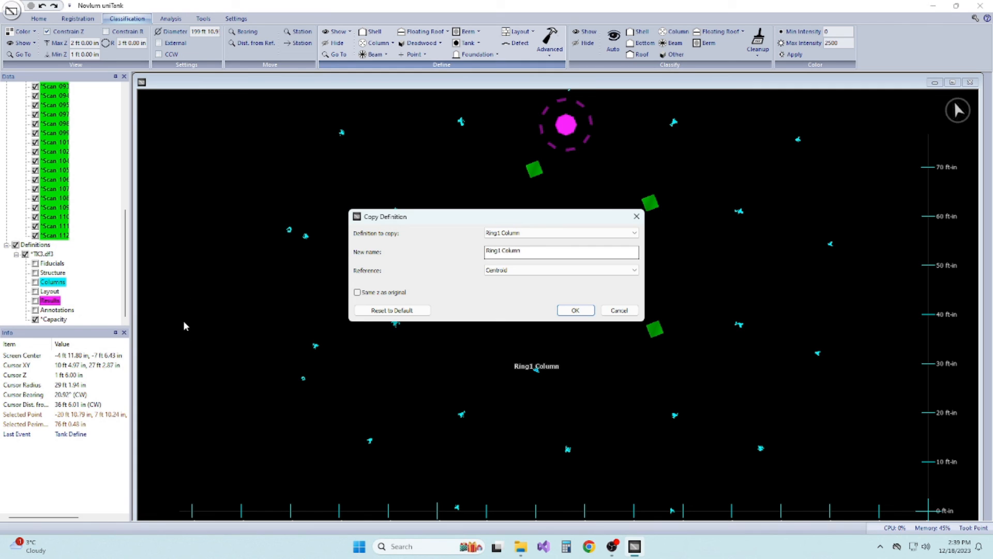
left_click(575, 310)
key("Escape")
mouse_move(725, 361)
middle_mouse_down()
mouse_move(691, 267)
mouse_move(700, 233)
mouse_move(710, 226)
mouse_move(716, 235)
mouse_move(727, 387)
mouse_move(683, 328)
mouse_move(659, 255)
mouse_move(666, 221)
mouse_move(680, 421)
middle_mouse_up()
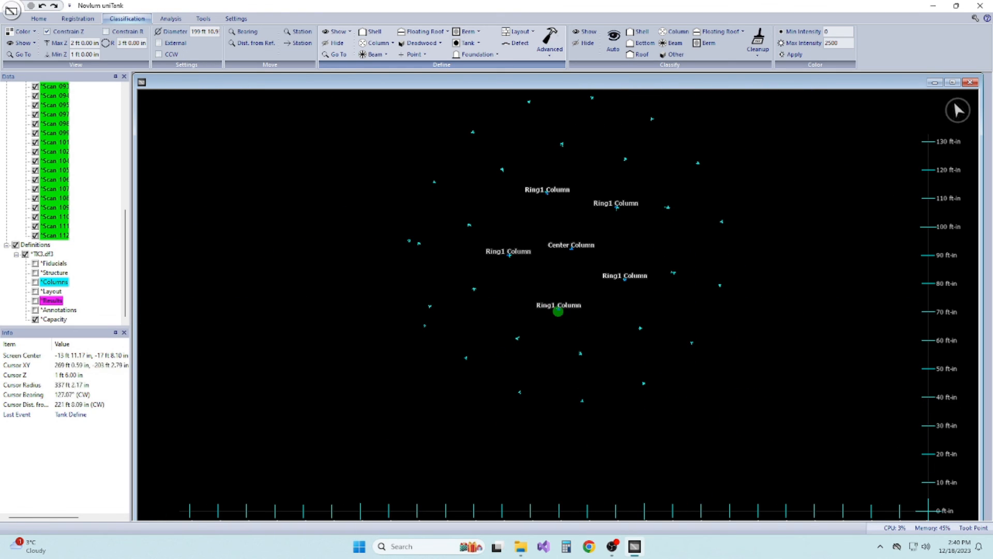